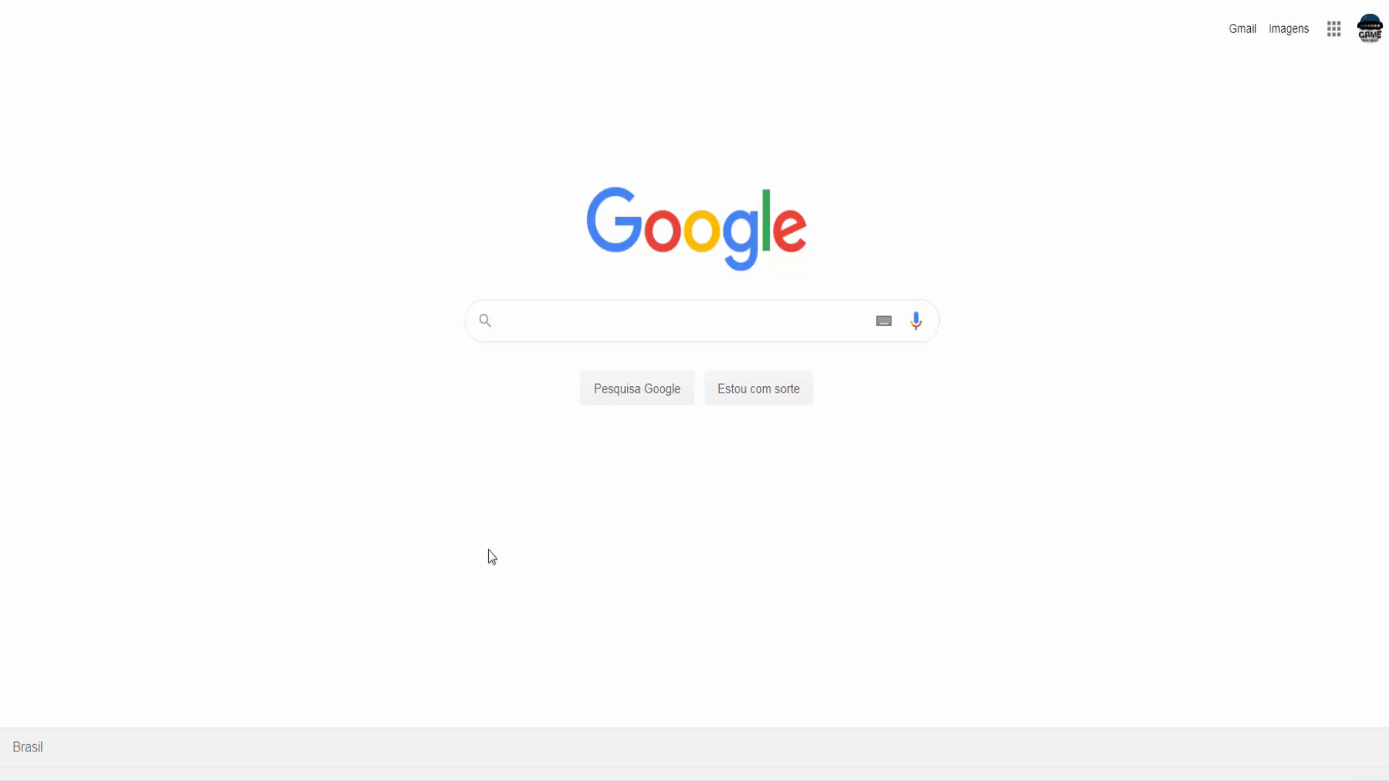
Step: Search the web for "bfxr" and open the Bfxr site for making game sound effects
{"action": "left_click", "coordinate": [686, 307]}
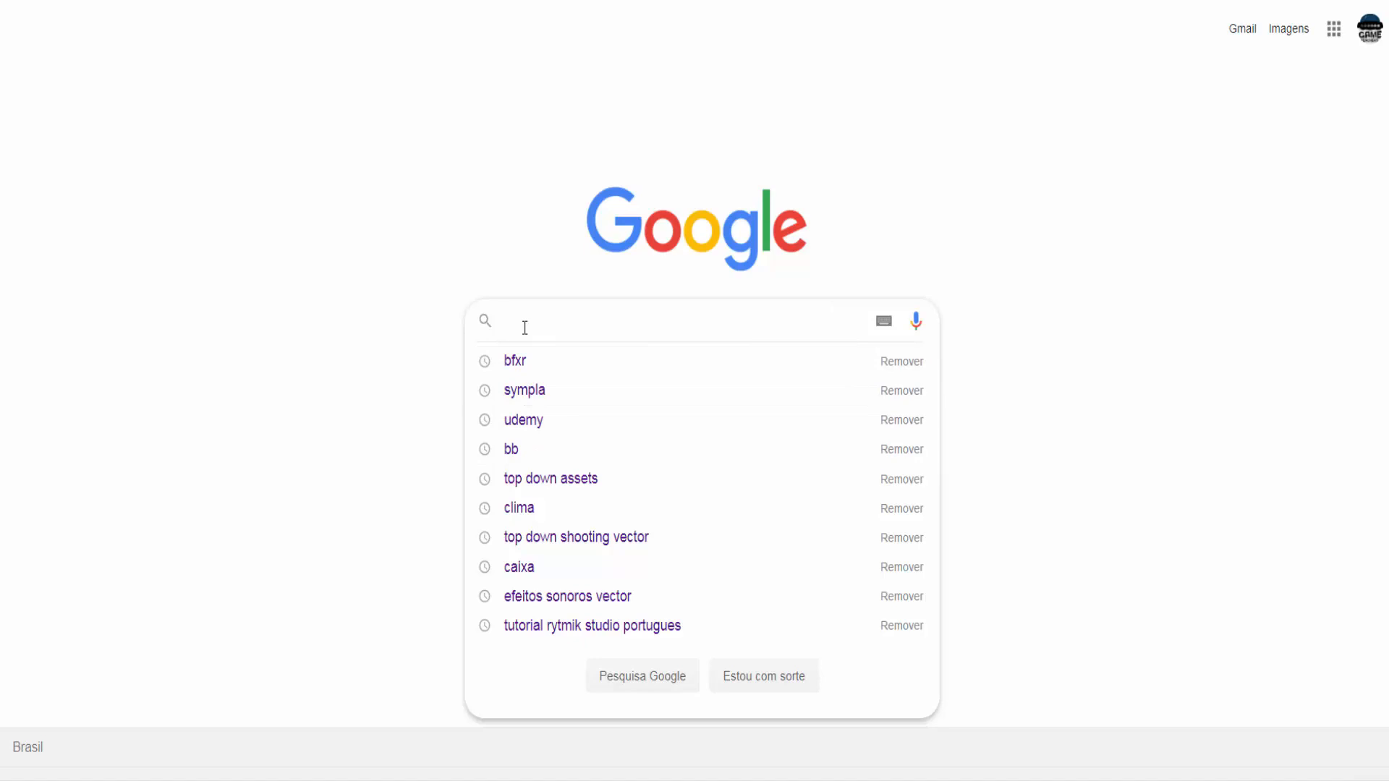
{"action": "type", "text": "bf"}
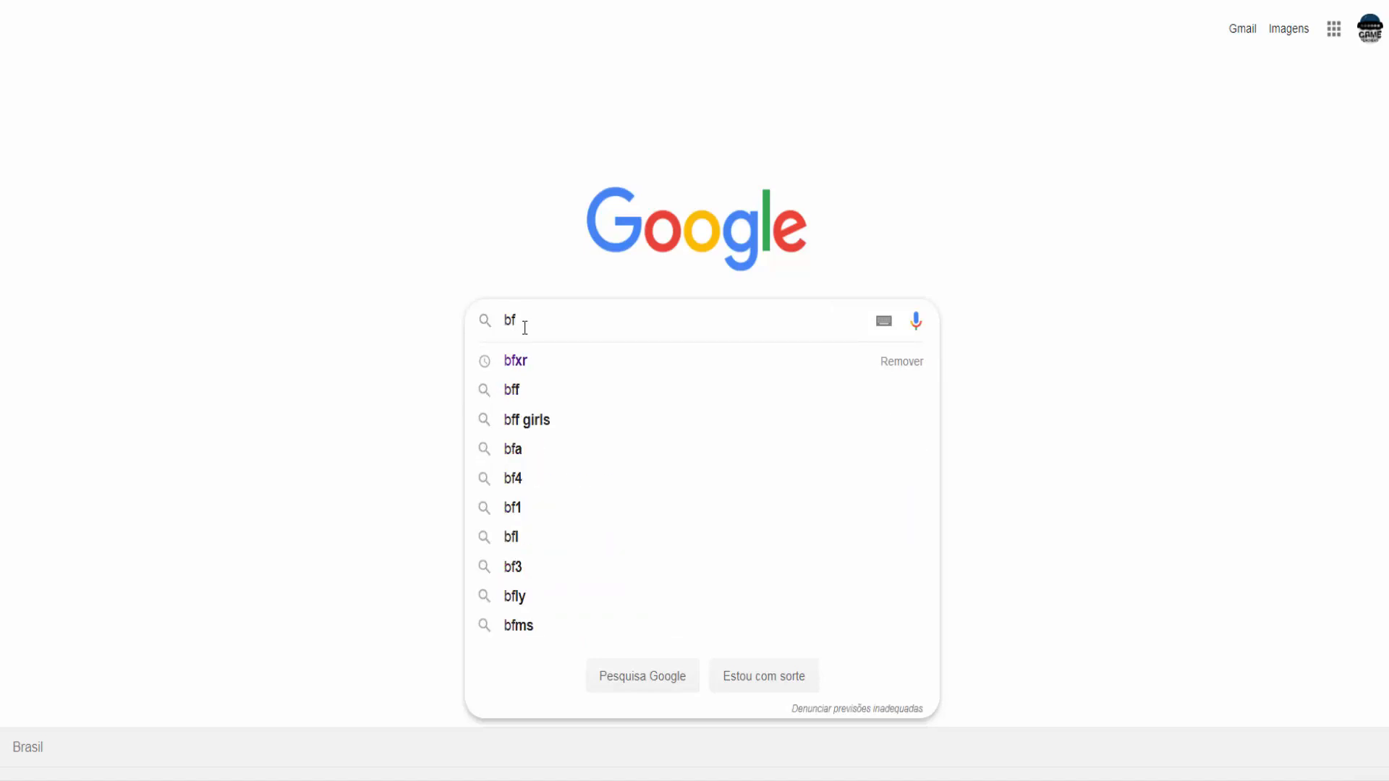
{"action": "type", "text": "xr"}
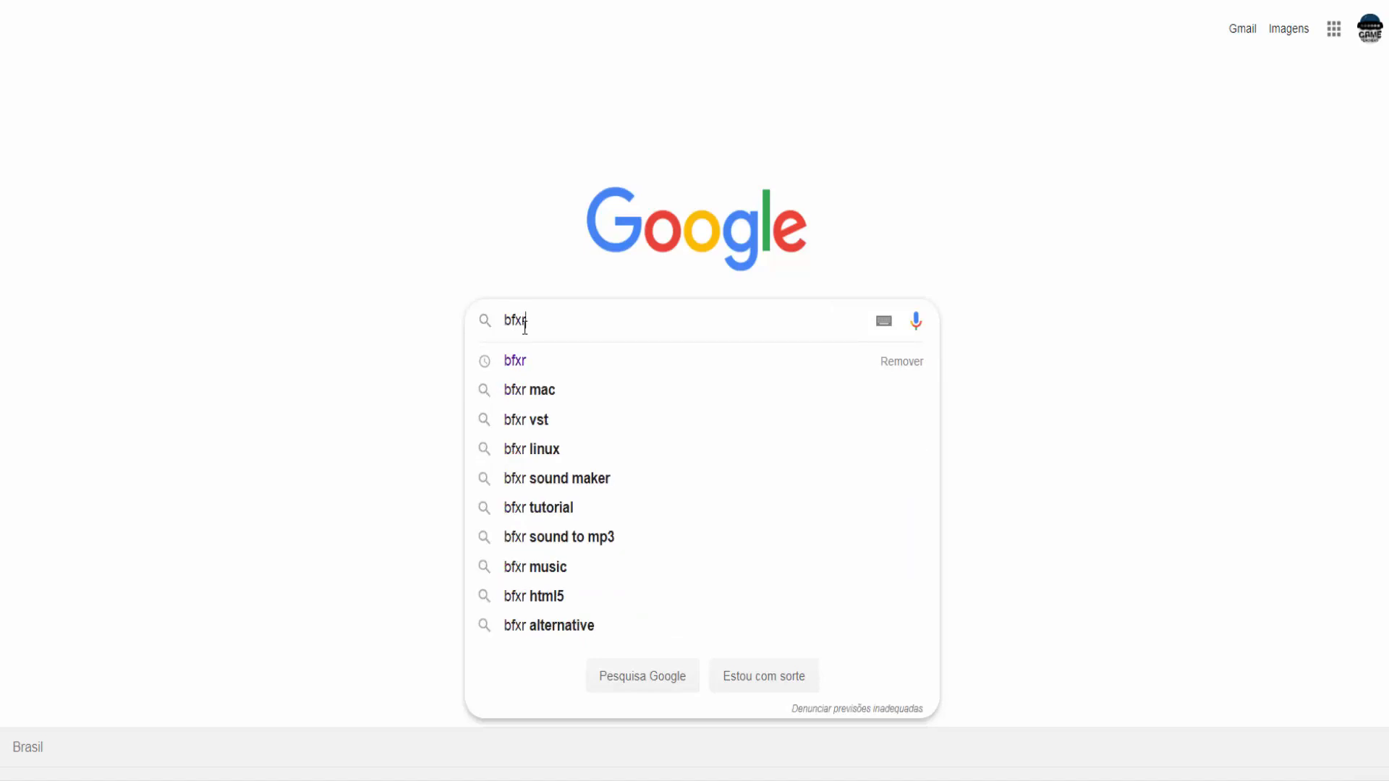
{"action": "key", "text": "Return"}
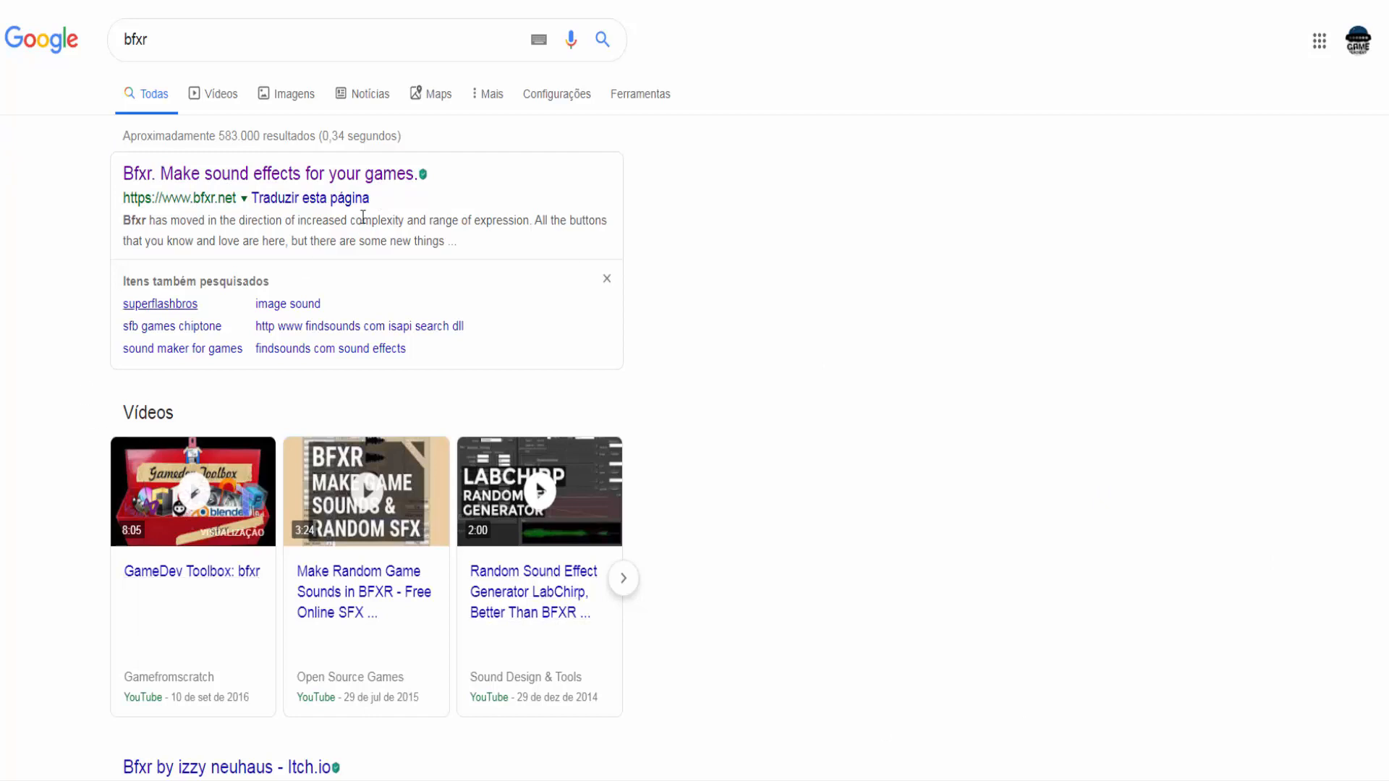
{"action": "left_click", "coordinate": [369, 180]}
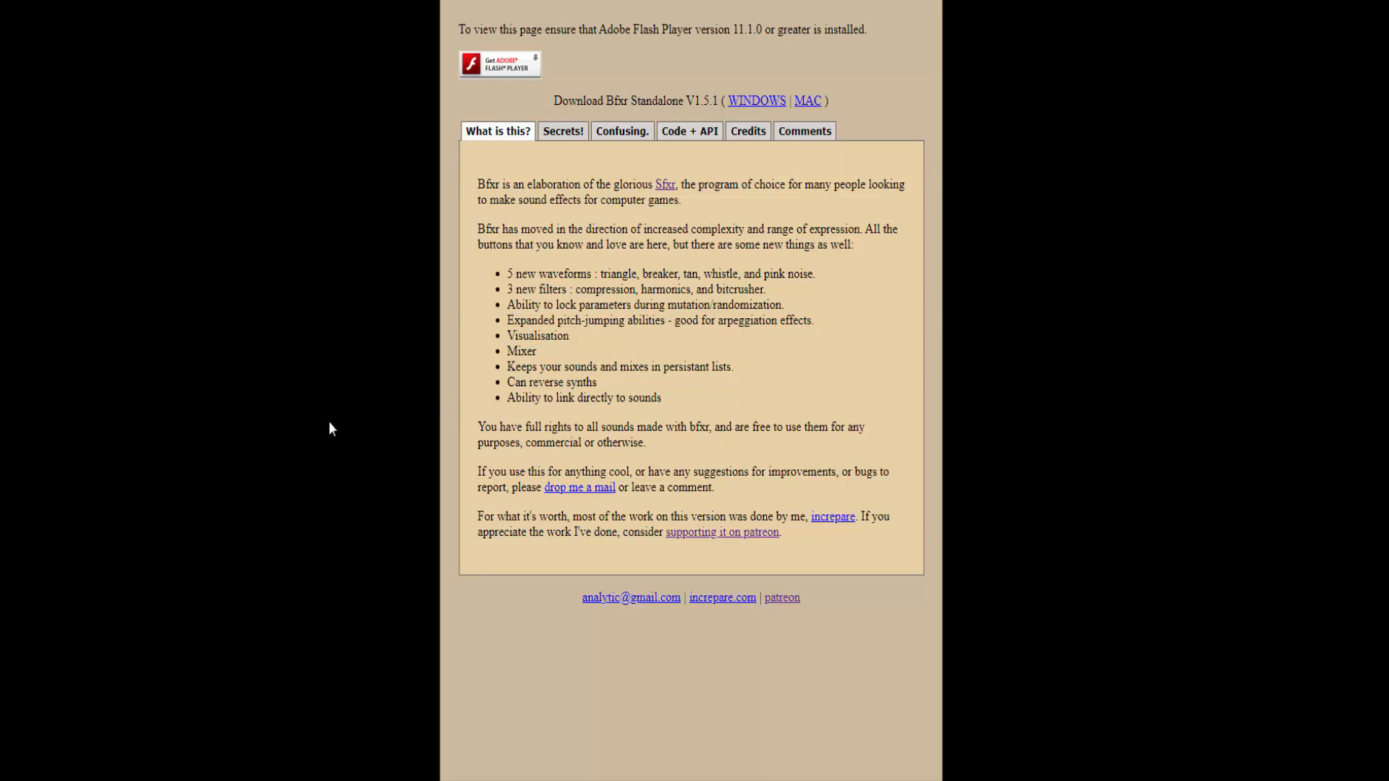
Step: Switch to the Bfxr standalone application and adjust its window position slightly
{"action": "left_click", "coordinate": [233, 716]}
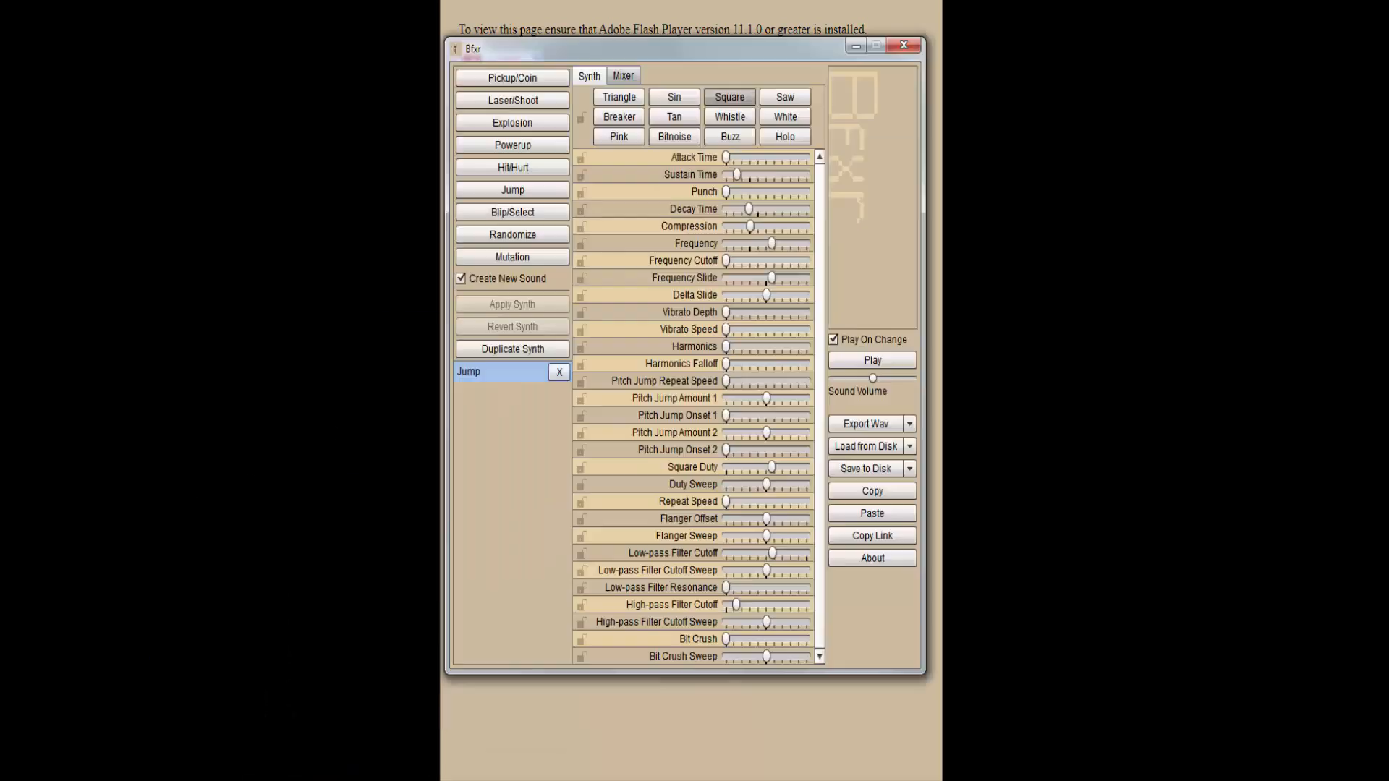
{"action": "left_click_drag", "start_coordinate": [710, 55], "coordinate": [706, 55]}
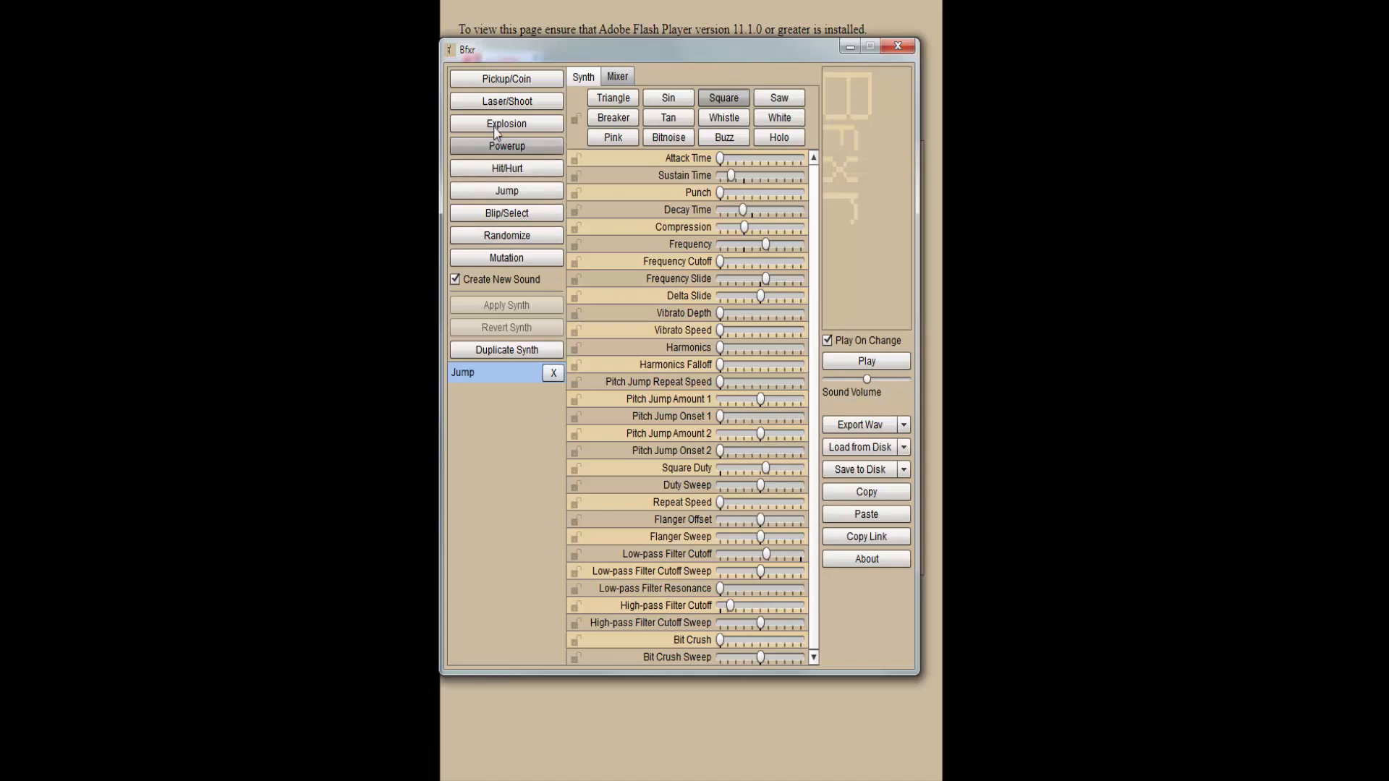
Step: Generate eight Laser/Shoot sounds in a row
{"action": "left_click", "coordinate": [507, 101]}
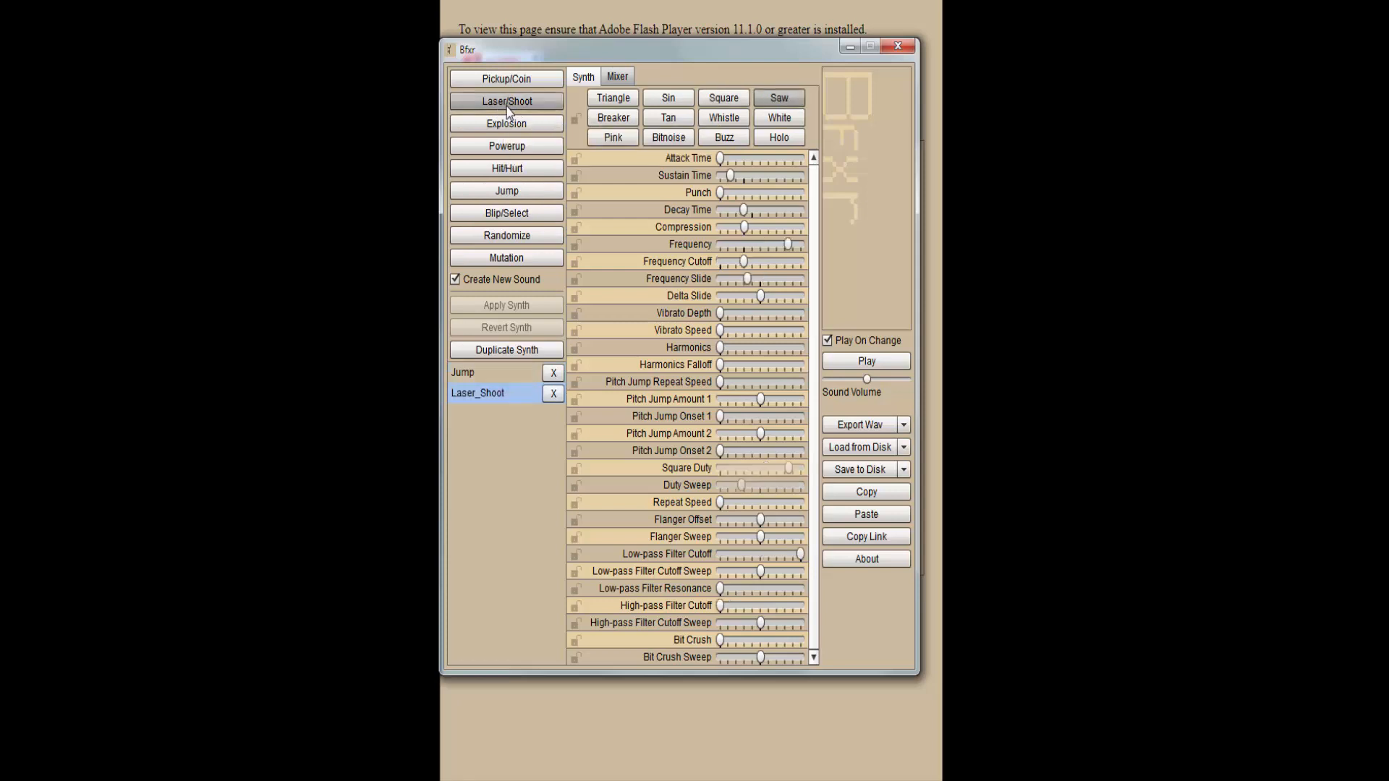
{"action": "left_click", "coordinate": [507, 101]}
{"action": "left_click", "coordinate": [507, 106]}
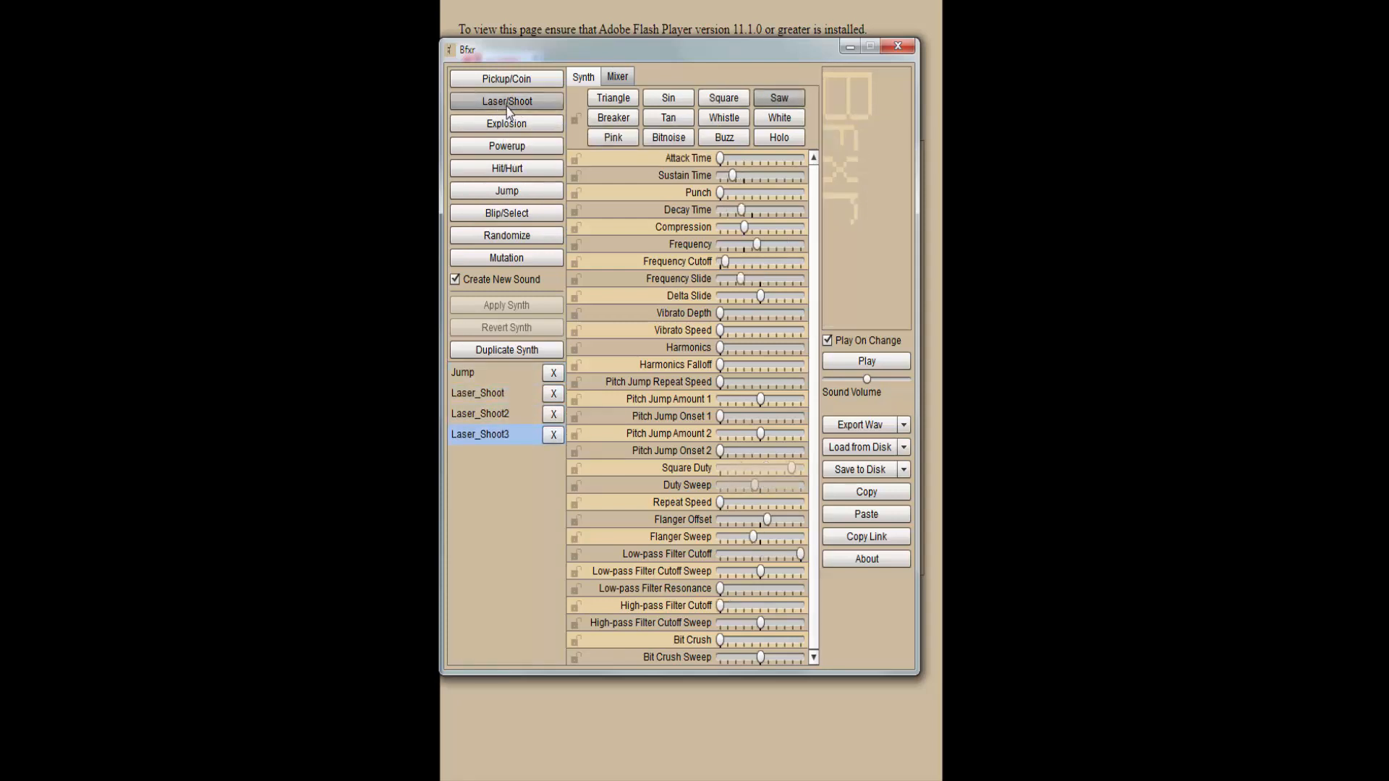
{"action": "left_click", "coordinate": [508, 107]}
{"action": "left_click", "coordinate": [509, 107]}
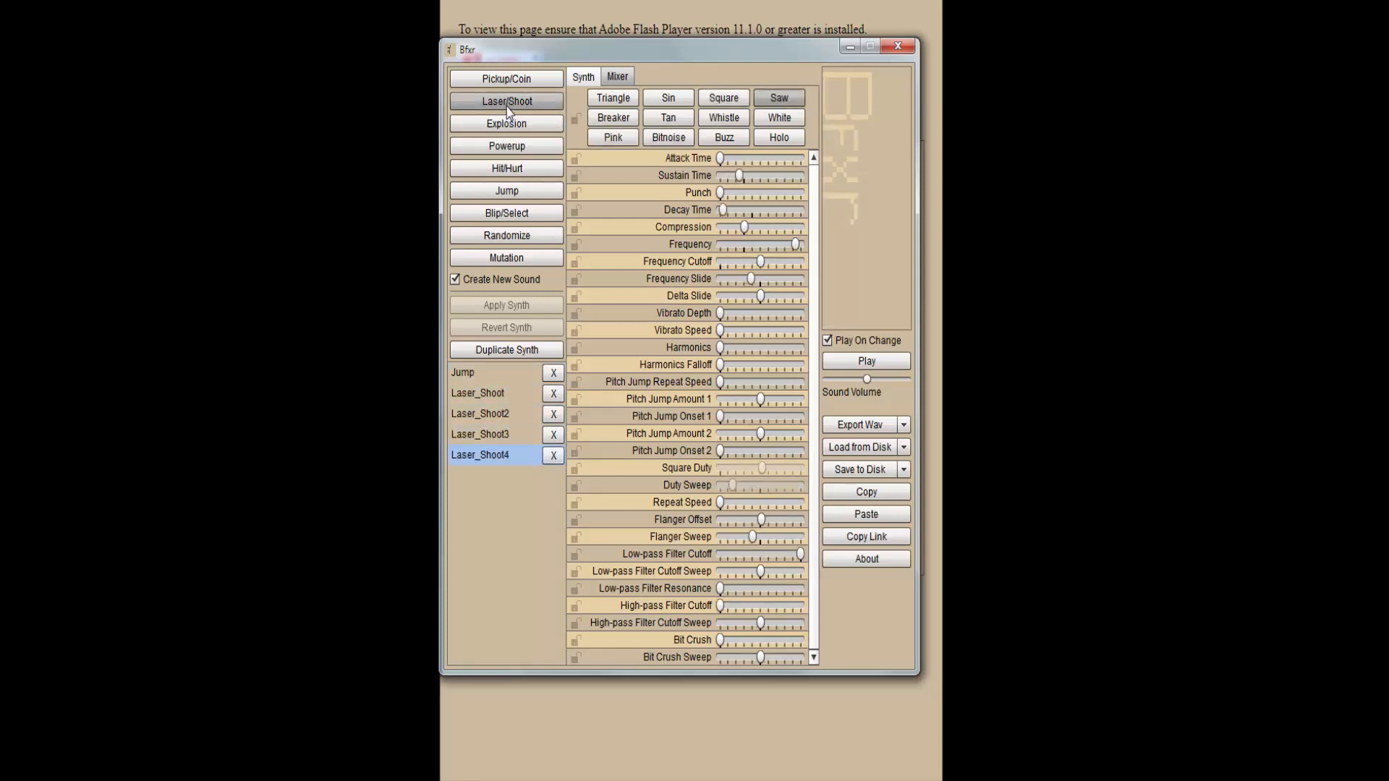
{"action": "left_click", "coordinate": [509, 107]}
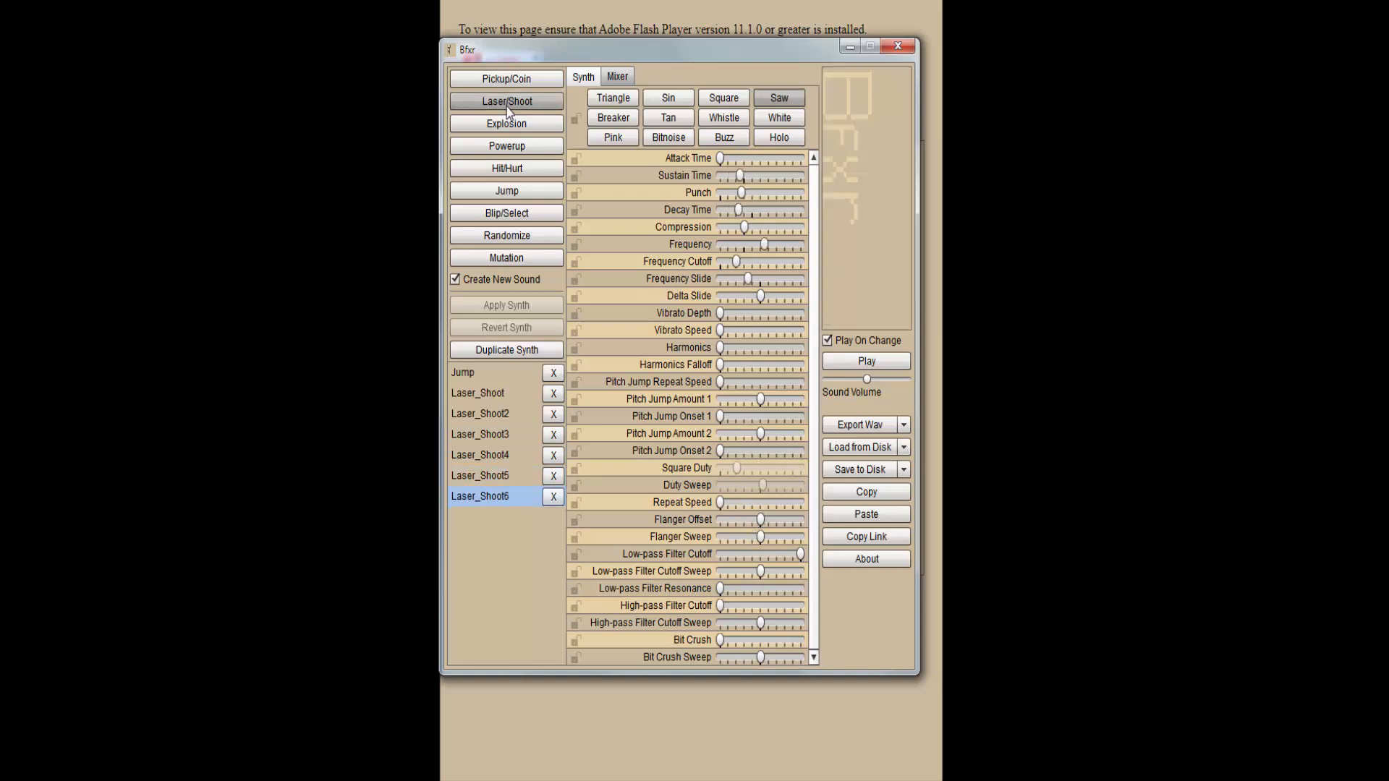
{"action": "left_click", "coordinate": [509, 107]}
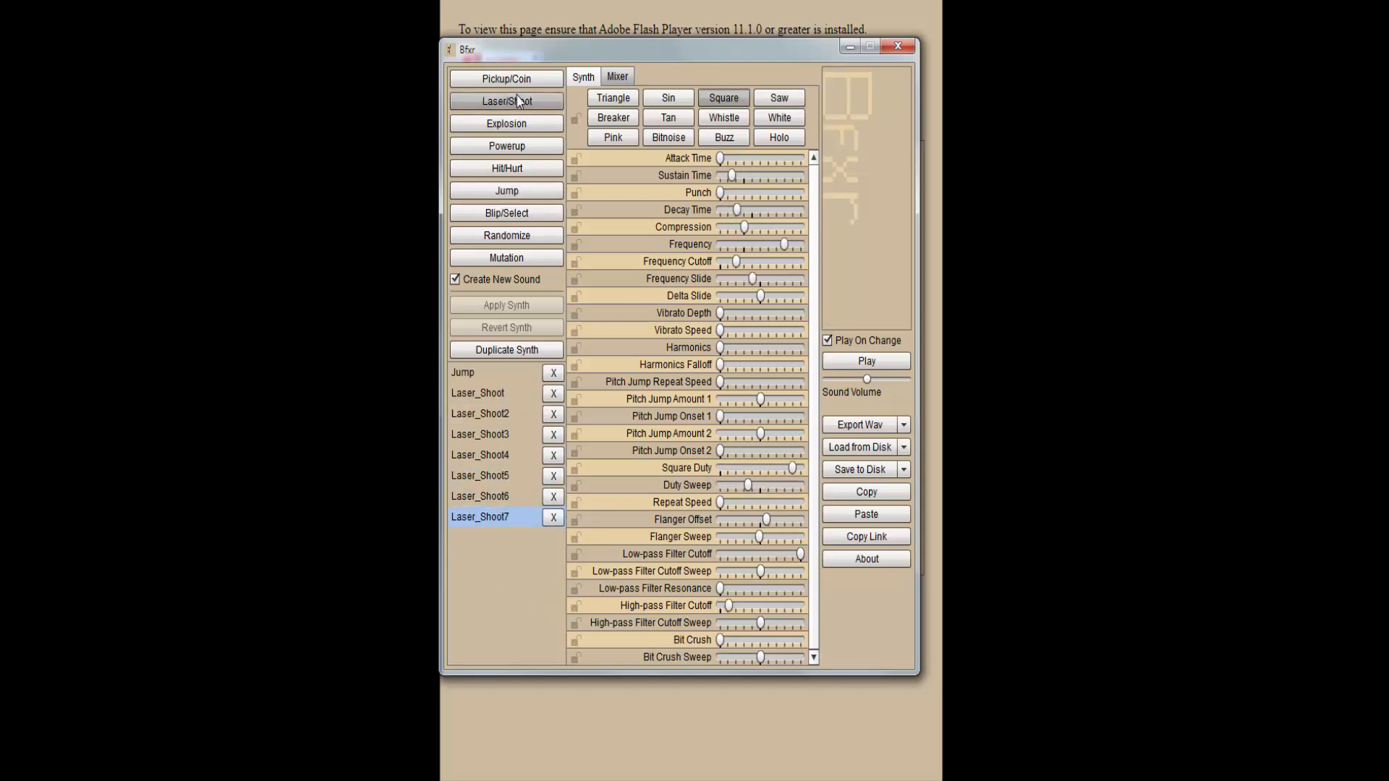
{"action": "left_click", "coordinate": [518, 101]}
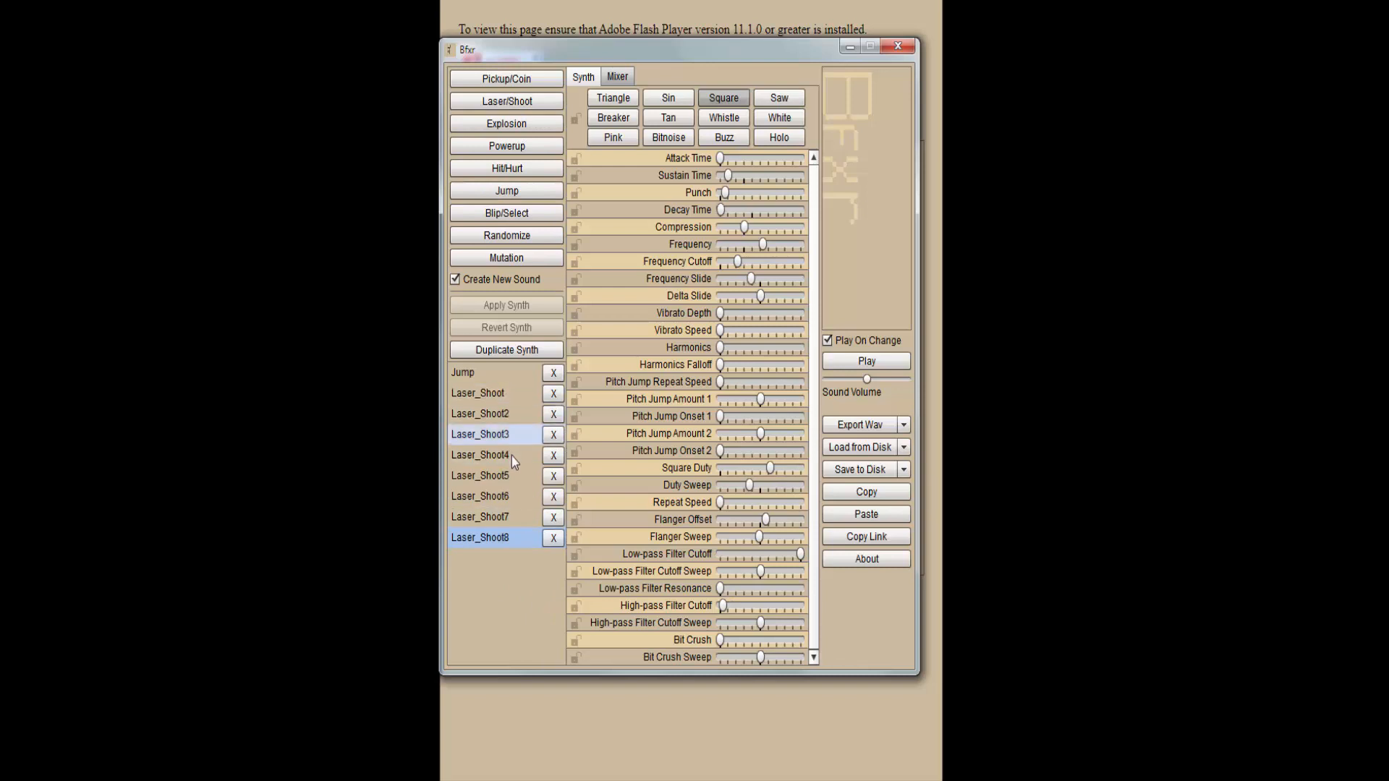
Step: Delete all eight Laser/Shoot sounds from the sound list, keeping only the Jump sound
{"action": "left_click", "coordinate": [554, 538]}
{"action": "left_click", "coordinate": [554, 517]}
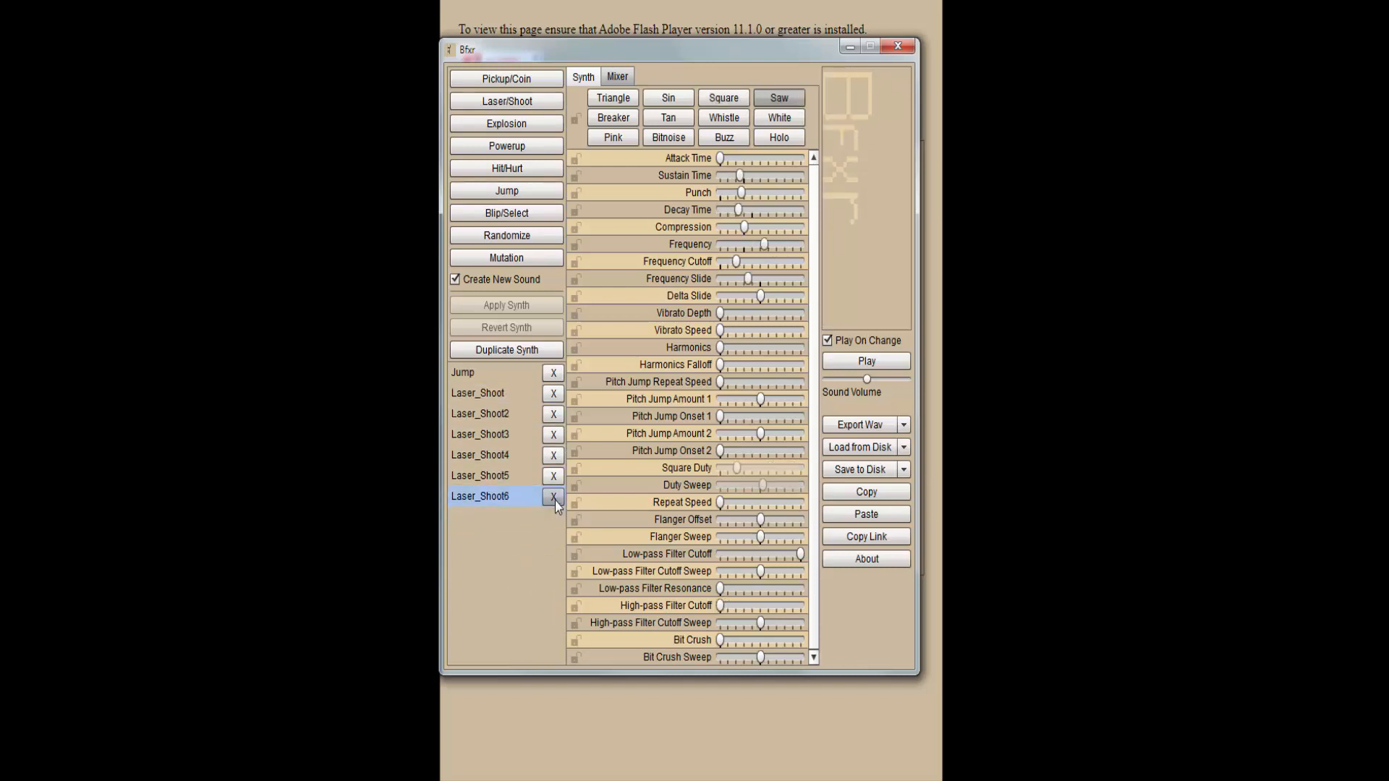
{"action": "left_click", "coordinate": [554, 499]}
{"action": "left_click", "coordinate": [554, 477]}
{"action": "left_click", "coordinate": [555, 455]}
{"action": "left_click", "coordinate": [554, 435]}
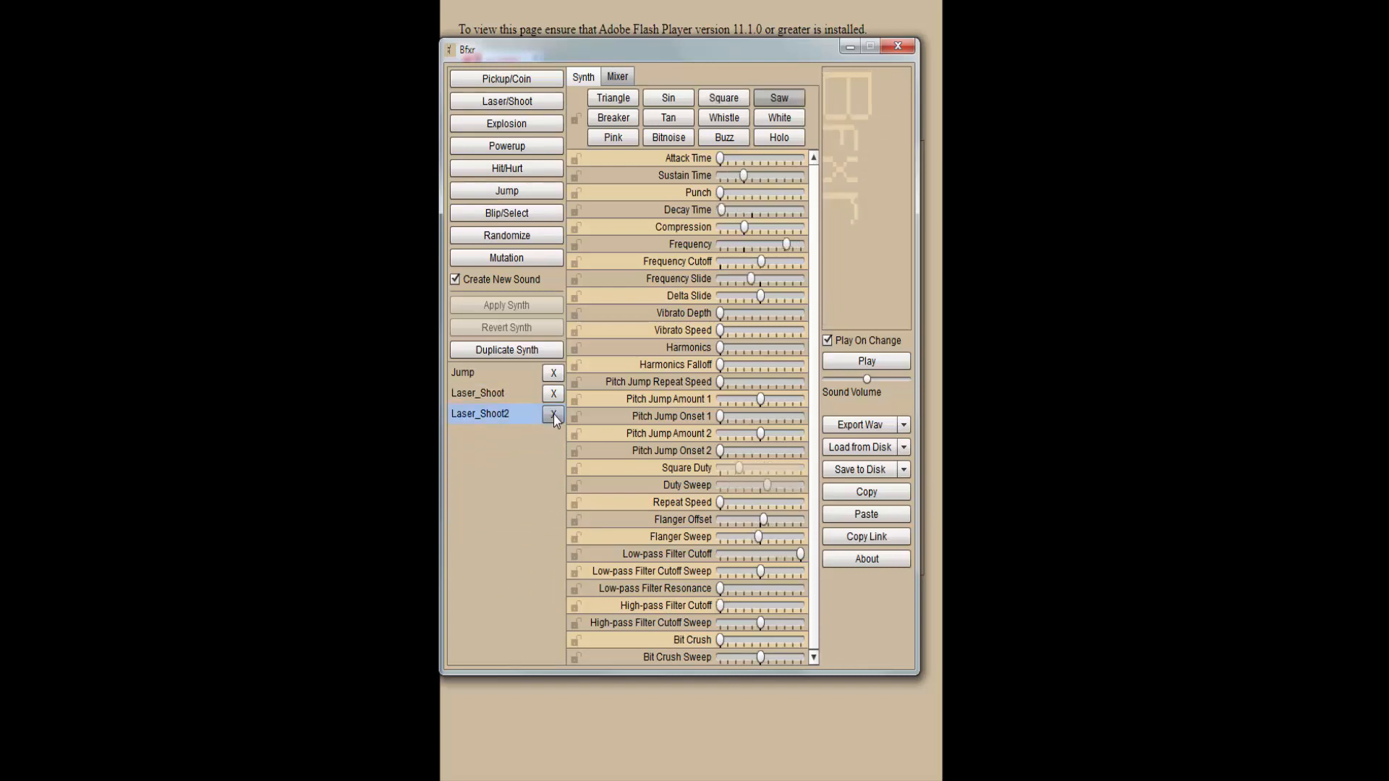
{"action": "left_click", "coordinate": [555, 419]}
{"action": "left_click", "coordinate": [554, 394]}
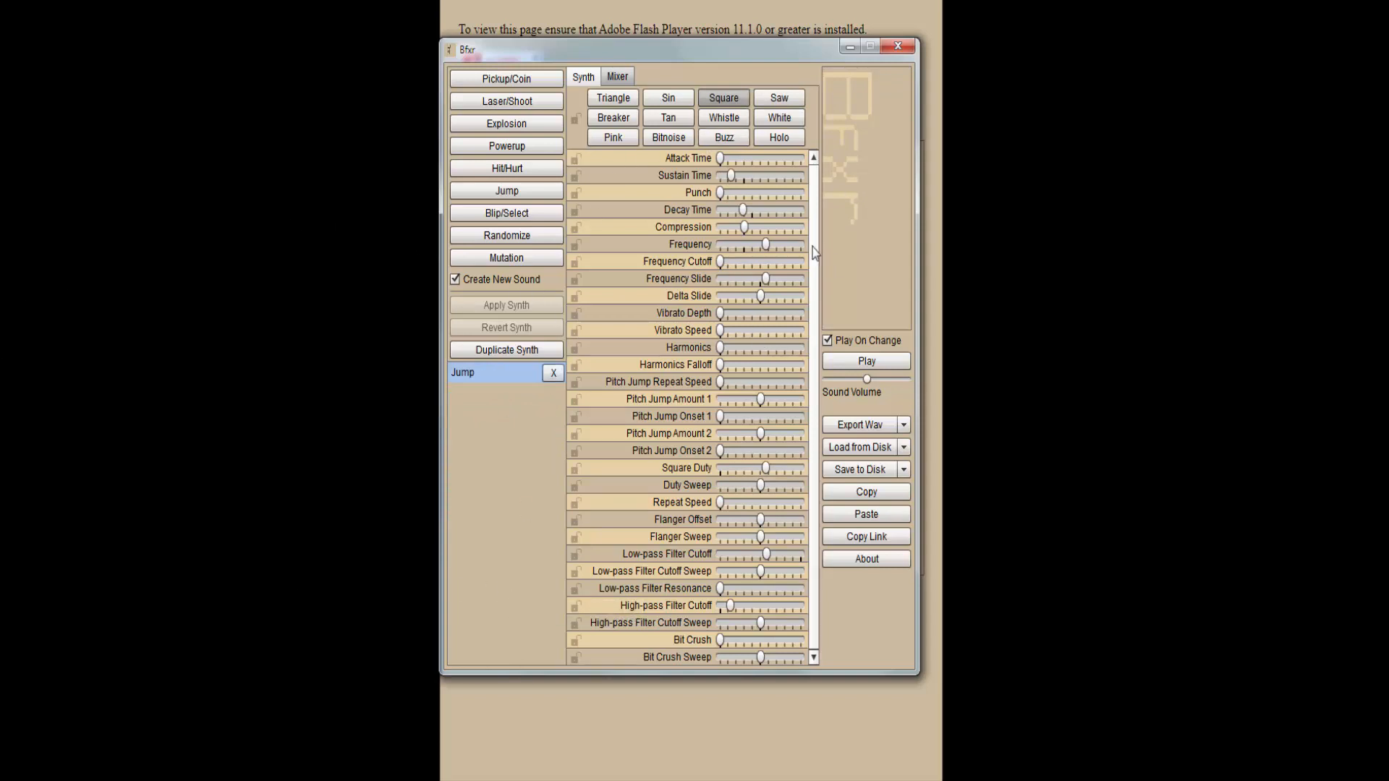
Step: Raise the Jump sound's Punch and Frequency to about maximum, lower Frequency Slide to about minimum, and play it
{"action": "left_click_drag", "start_coordinate": [814, 188], "coordinate": [810, 387]}
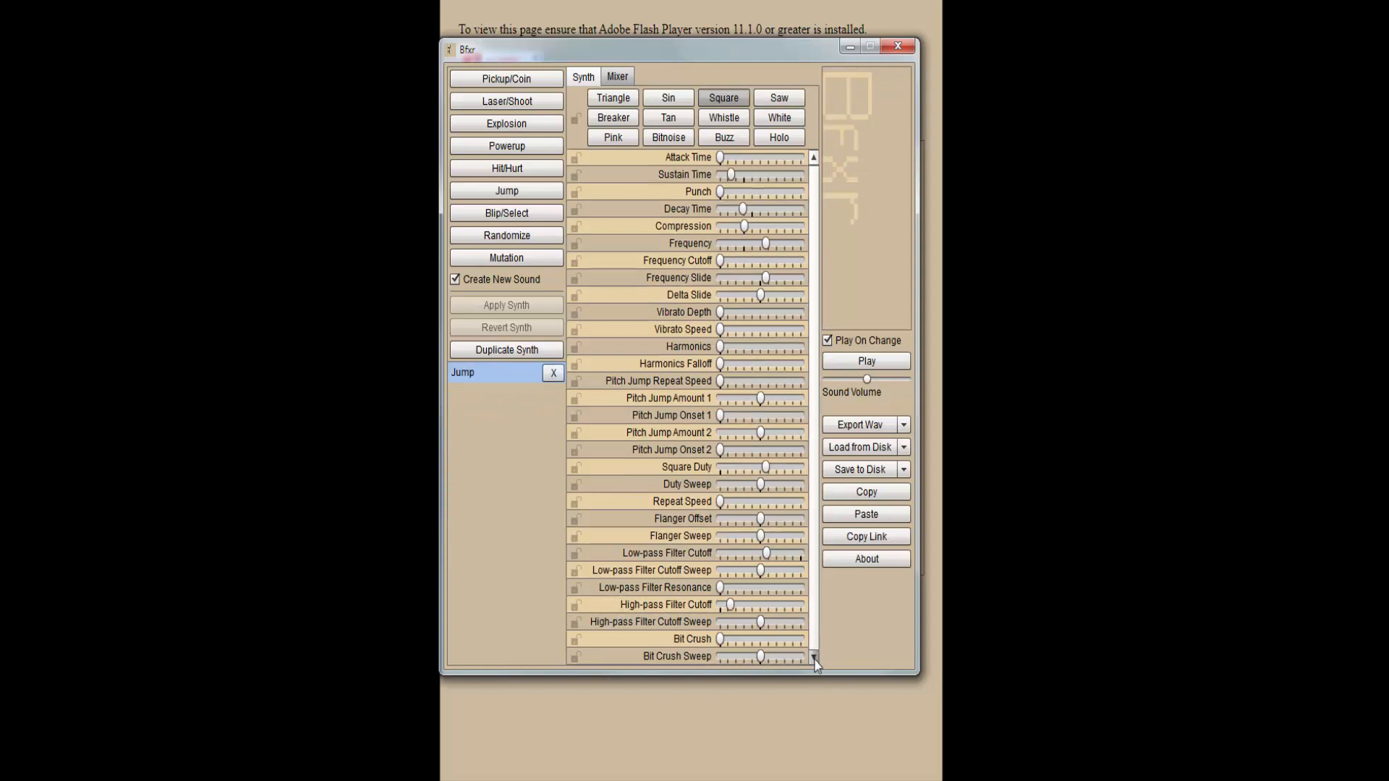
{"action": "left_click", "coordinate": [815, 163]}
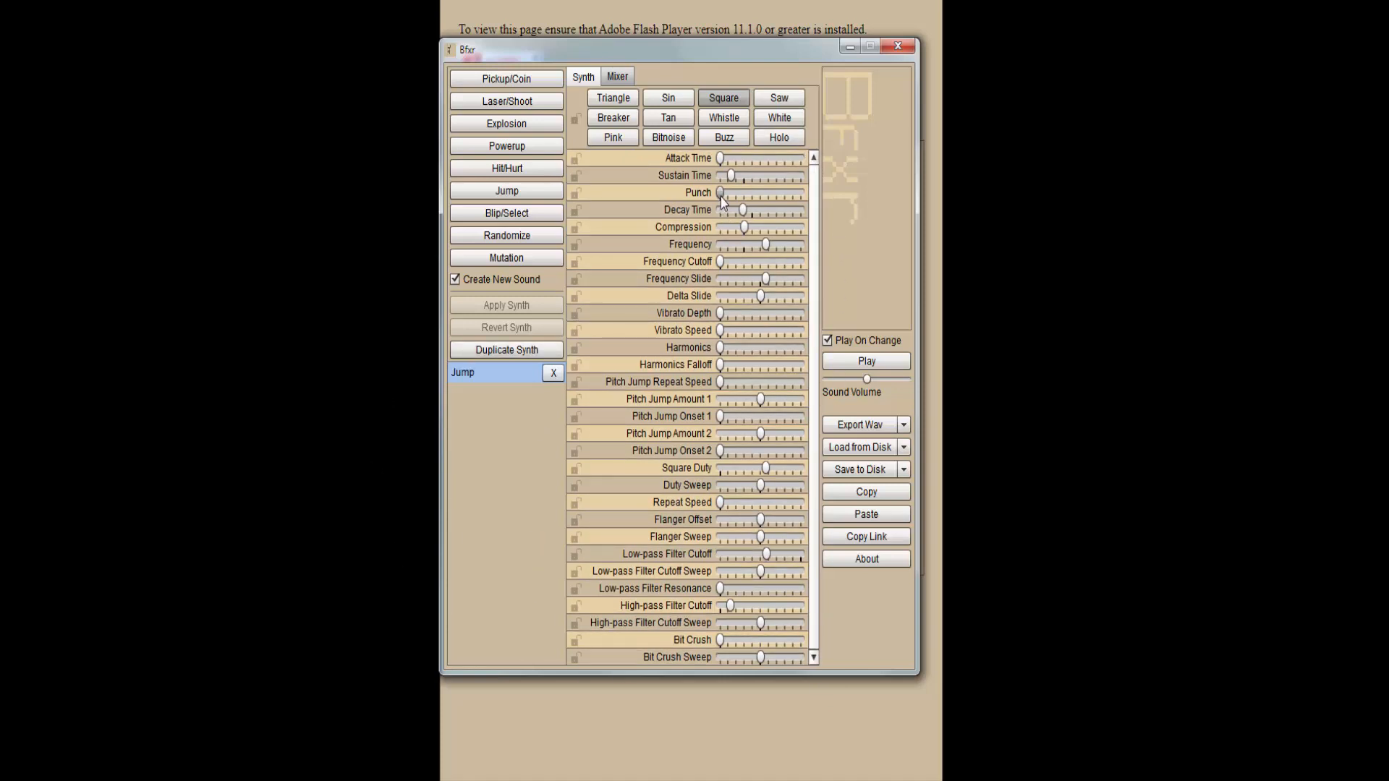
{"action": "left_click_drag", "start_coordinate": [769, 194], "coordinate": [803, 194]}
{"action": "left_click_drag", "start_coordinate": [766, 243], "coordinate": [716, 284]}
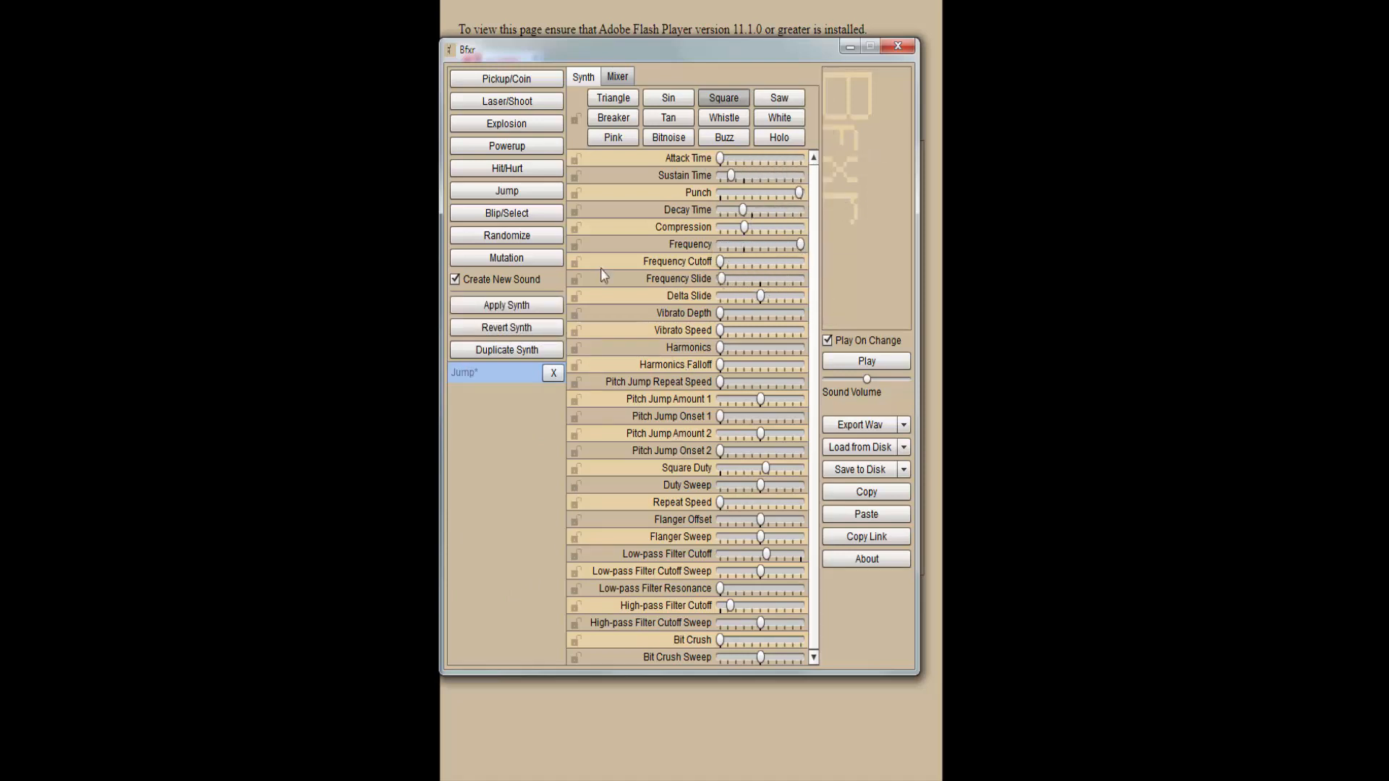
{"action": "left_click", "coordinate": [866, 364]}
Step: Lower the Jump sound's Frequency to about a third of its range, set Punch to 0.34, and play it
{"action": "left_click_drag", "start_coordinate": [803, 248], "coordinate": [749, 247]}
{"action": "left_click_drag", "start_coordinate": [800, 194], "coordinate": [751, 210]}
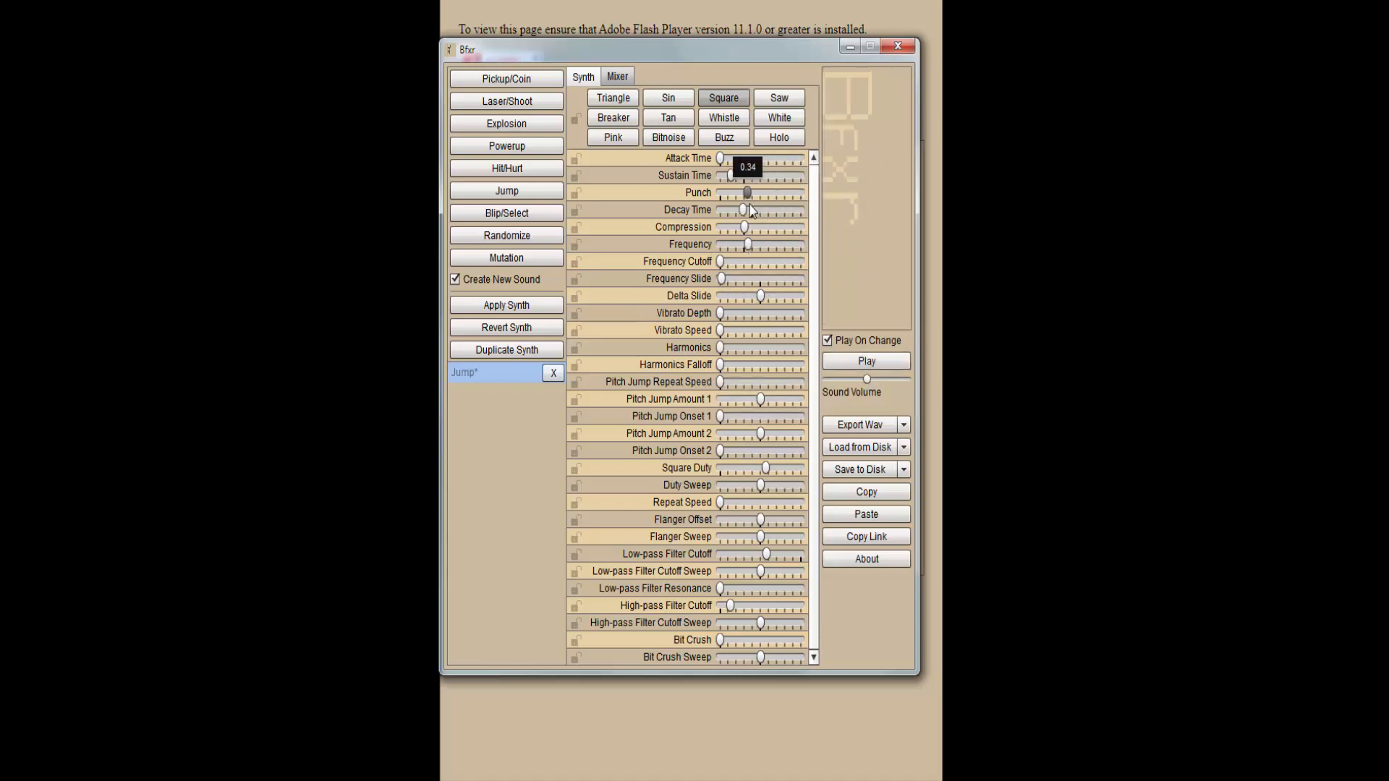
{"action": "left_click", "coordinate": [865, 364]}
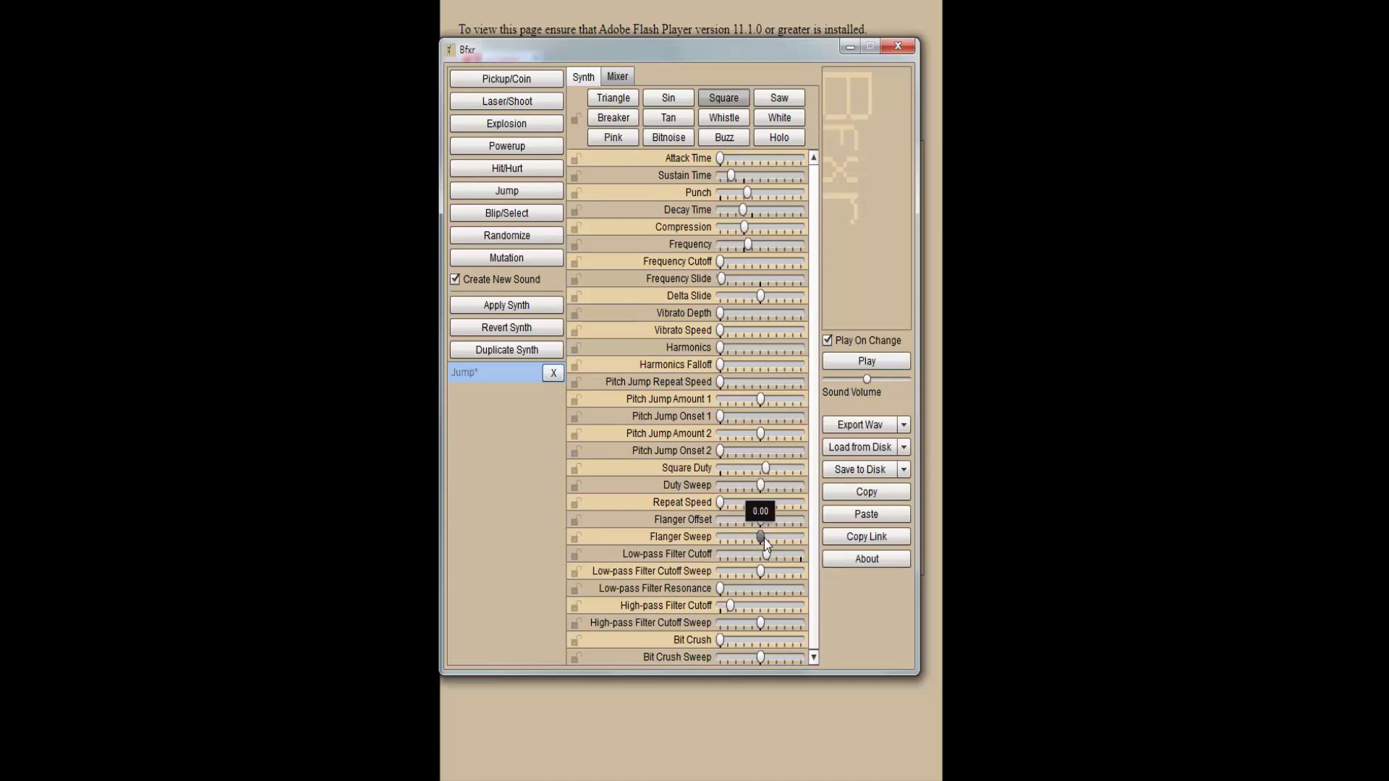
Step: Lower the Jump sound's Flanger Sweep to about minimum and raise its Vibrato Speed to near maximum, previewing the sound
{"action": "left_click_drag", "start_coordinate": [792, 540], "coordinate": [724, 545]}
{"action": "left_click", "coordinate": [875, 362]}
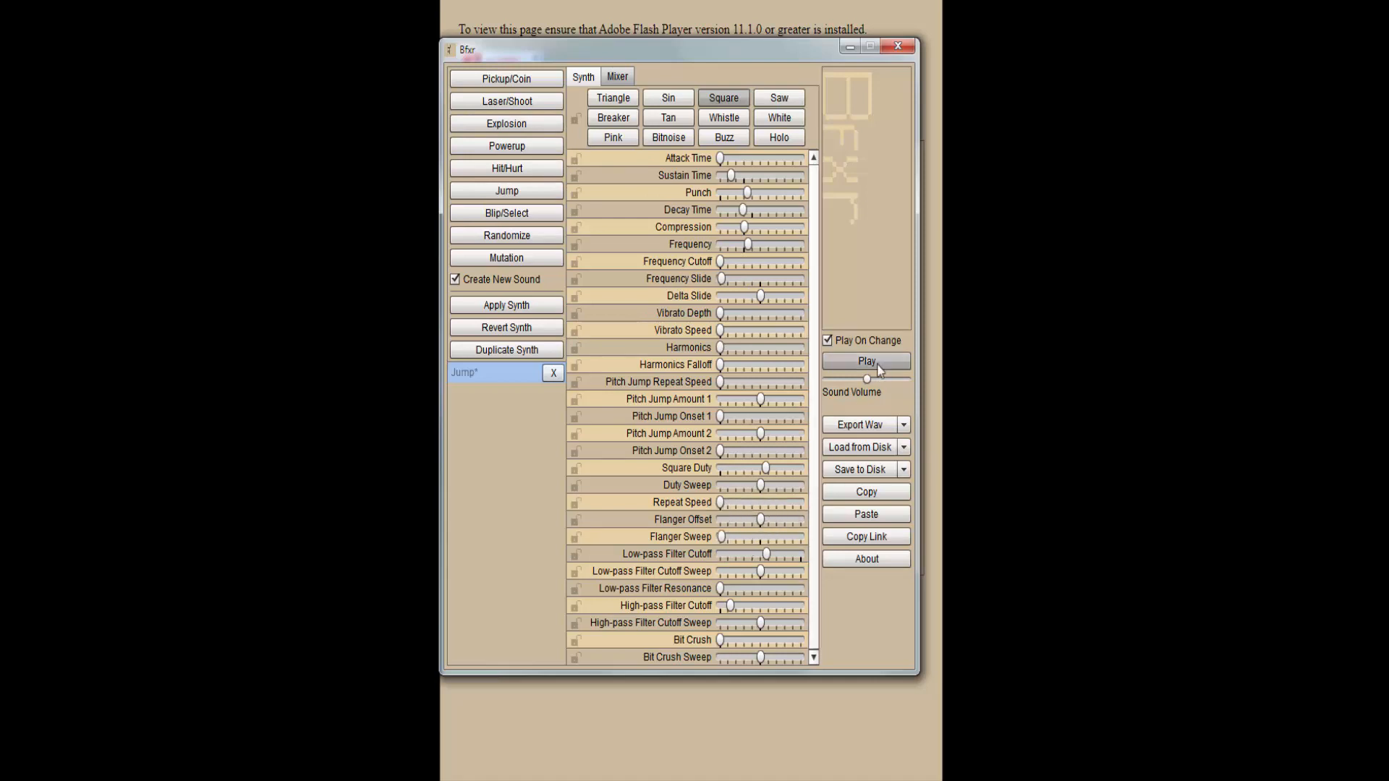
{"action": "left_click_drag", "start_coordinate": [721, 331], "coordinate": [851, 342]}
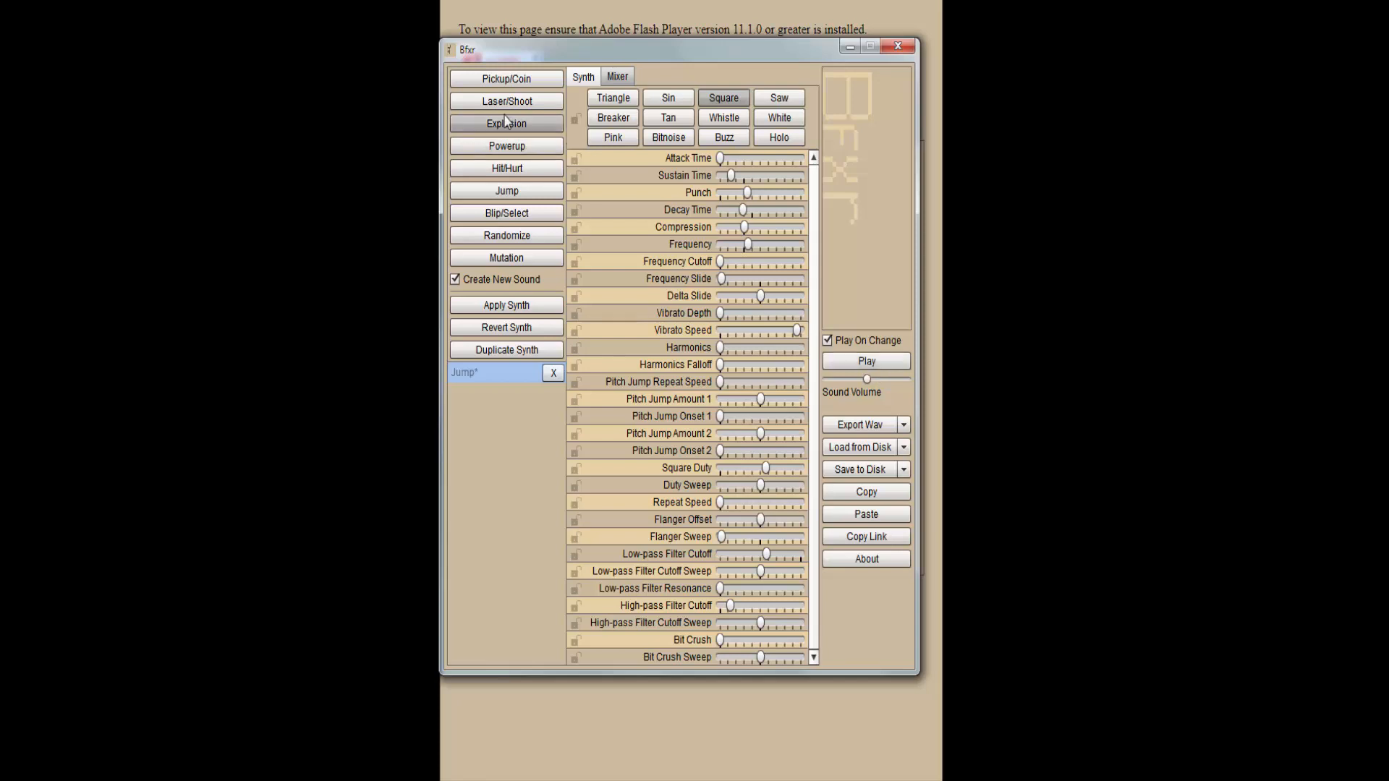
Step: Generate three Laser/Shoot sounds and raise the third one's Decay Time to about 60% of its range
{"action": "left_click", "coordinate": [519, 103]}
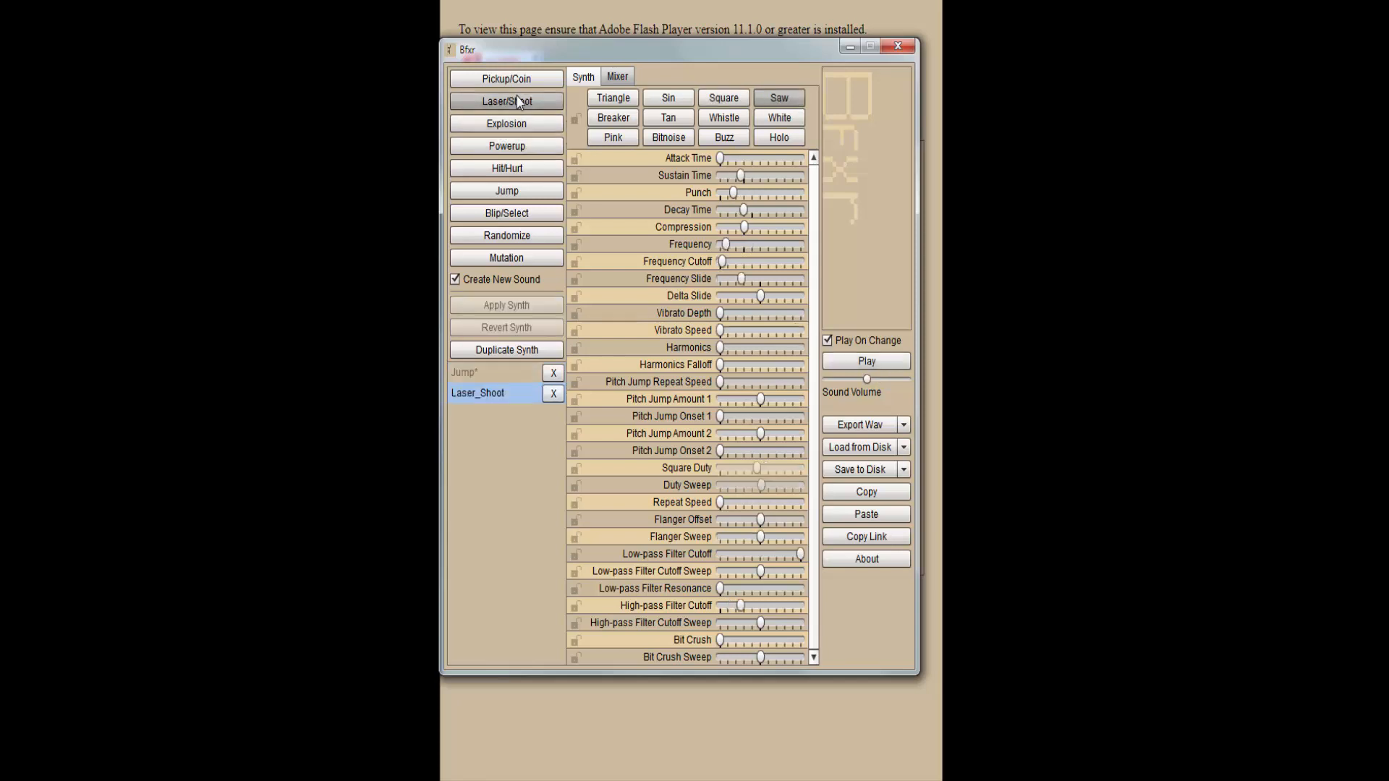
{"action": "left_click", "coordinate": [520, 105]}
{"action": "left_click", "coordinate": [519, 104]}
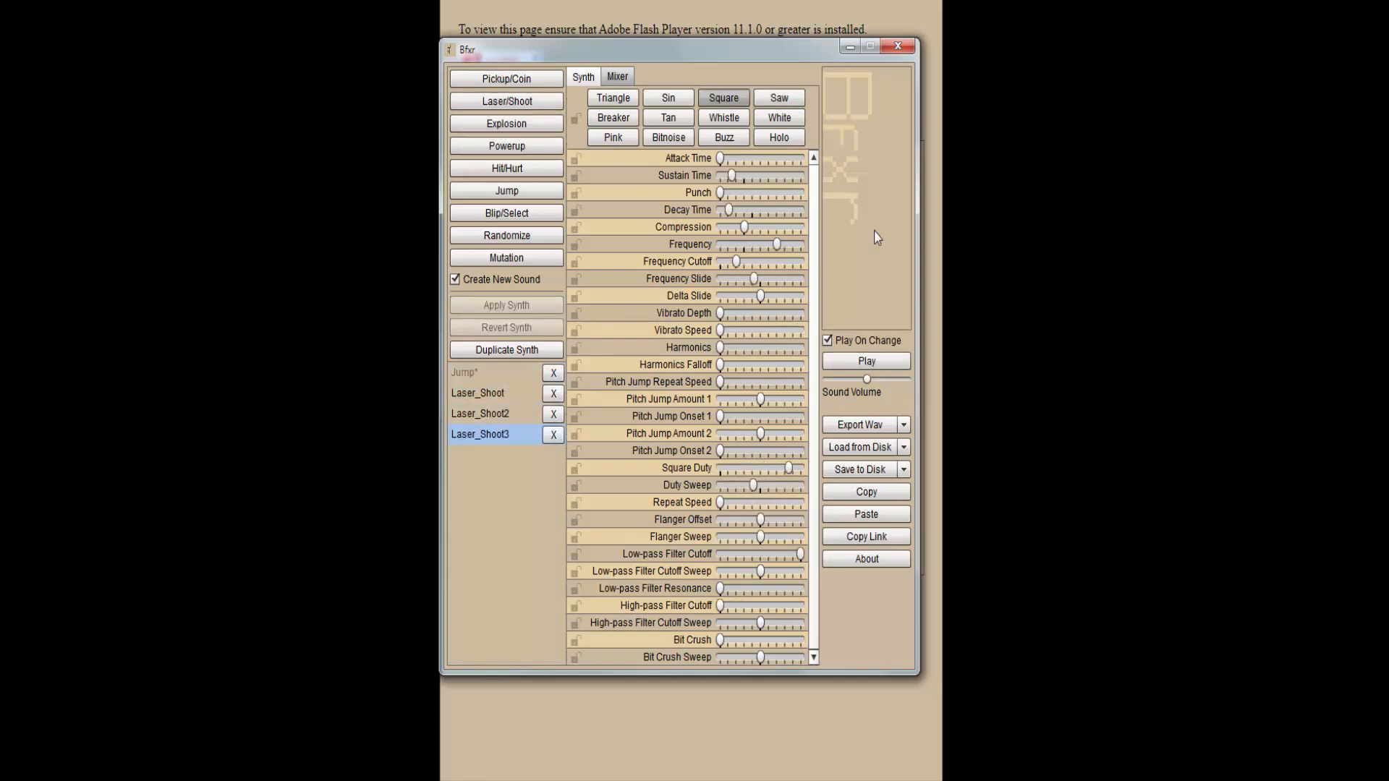
{"action": "left_click_drag", "start_coordinate": [729, 211], "coordinate": [769, 211]}
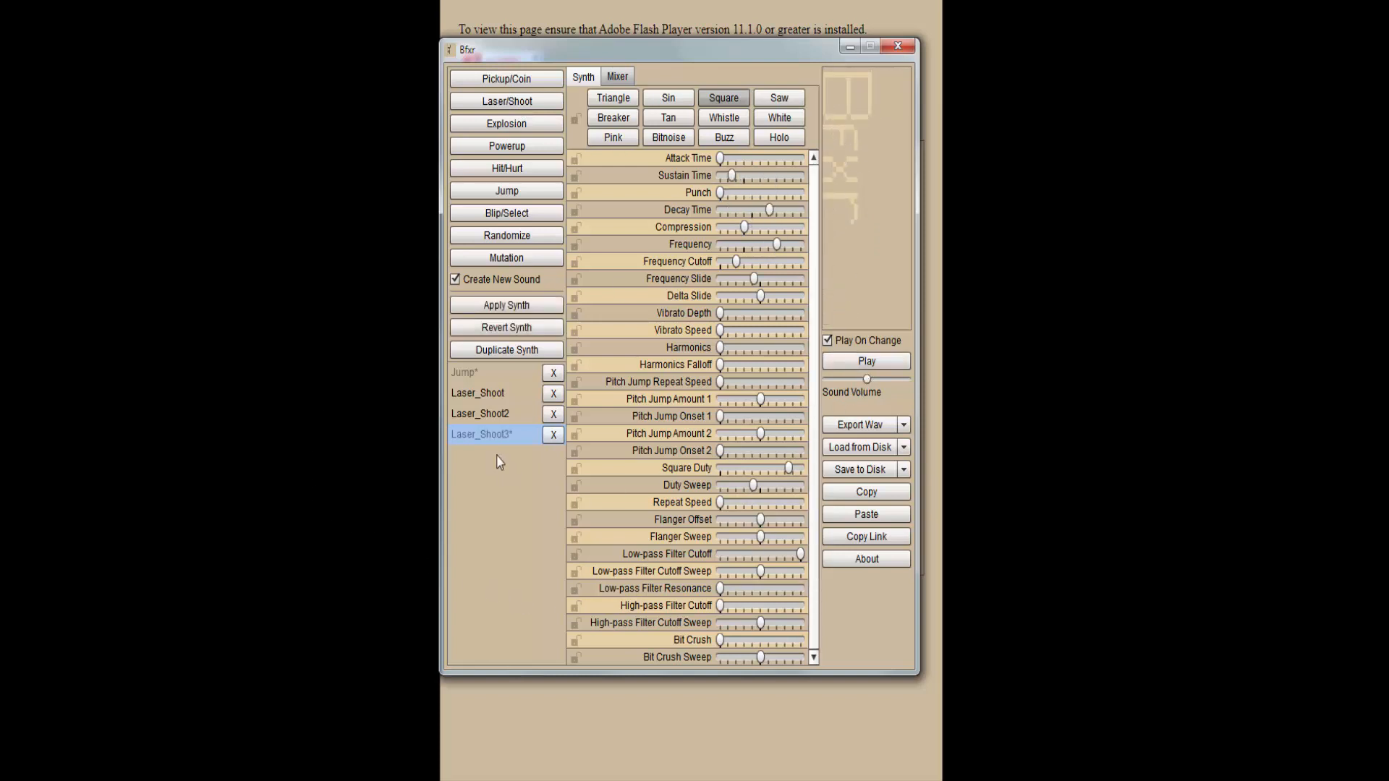
Step: Open the third Laser/Shoot sound's name for editing and view the available WAV export options
{"action": "left_click", "coordinate": [479, 435]}
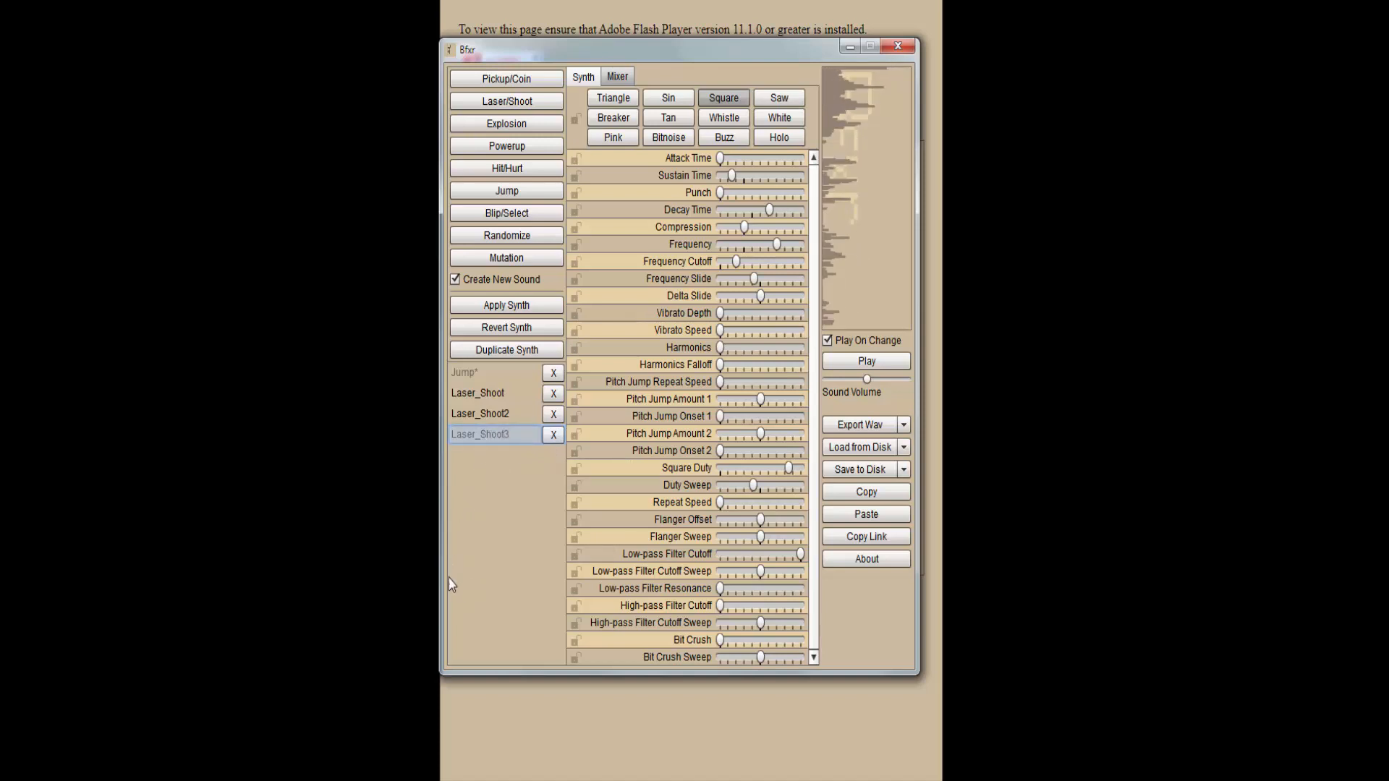
{"action": "left_click", "coordinate": [504, 436]}
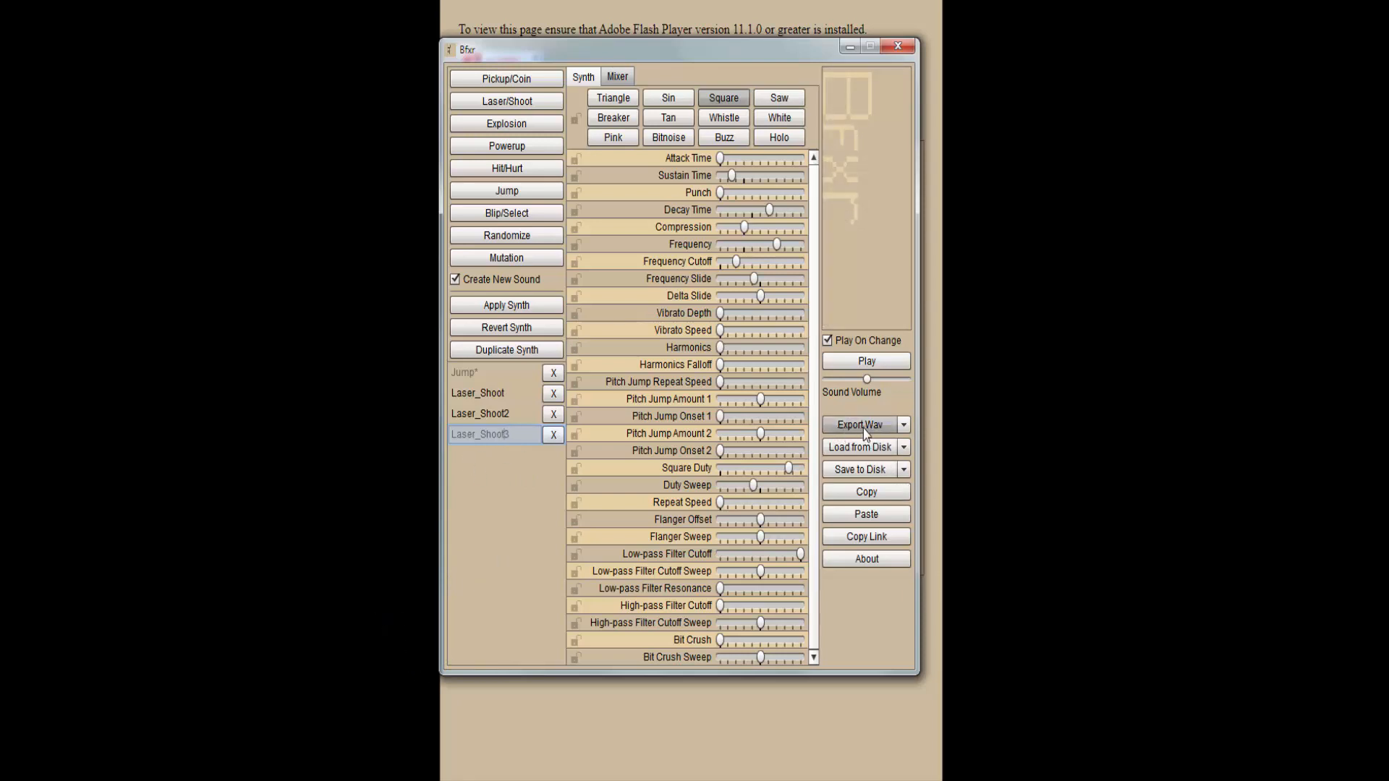
{"action": "left_click", "coordinate": [903, 427]}
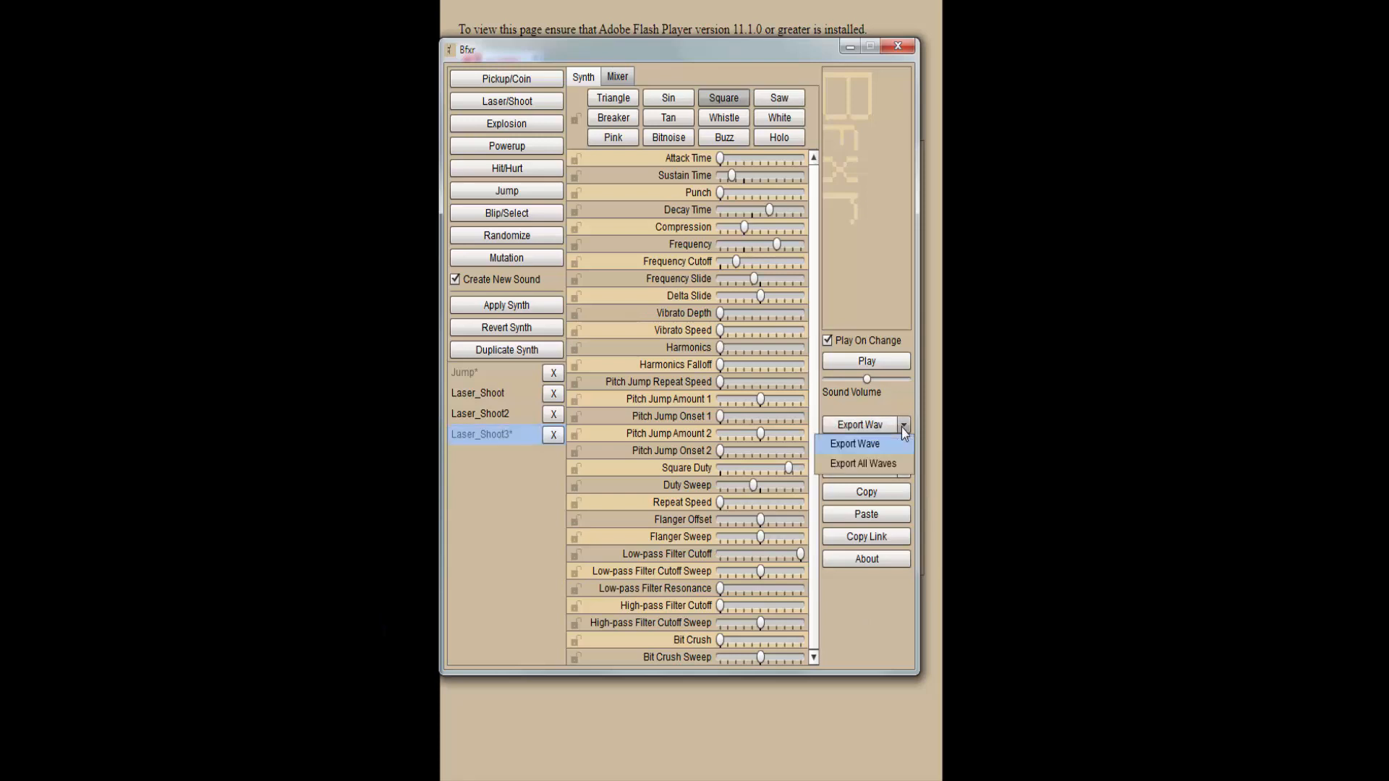
{"action": "left_click", "coordinate": [507, 500]}
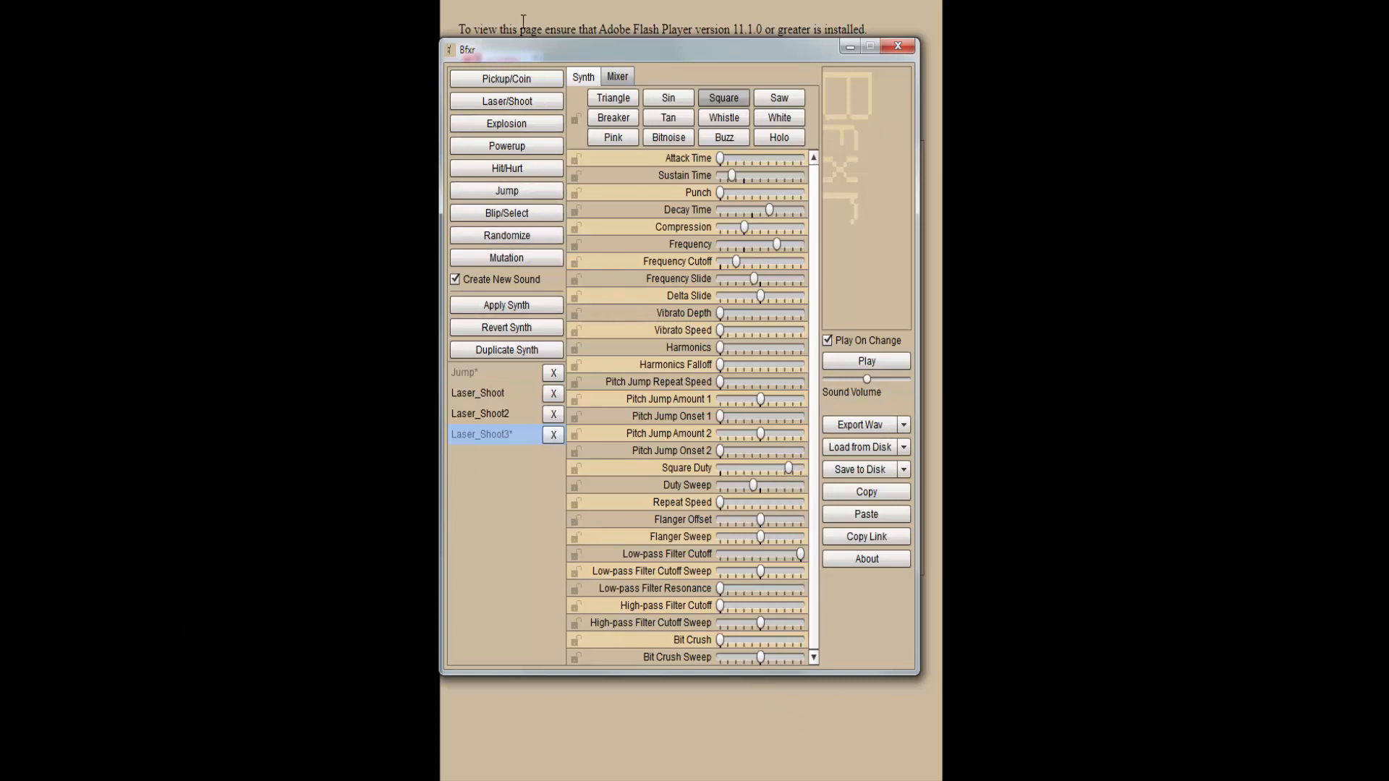
Step: Generate five Powerup sounds in a row
{"action": "left_click", "coordinate": [527, 151]}
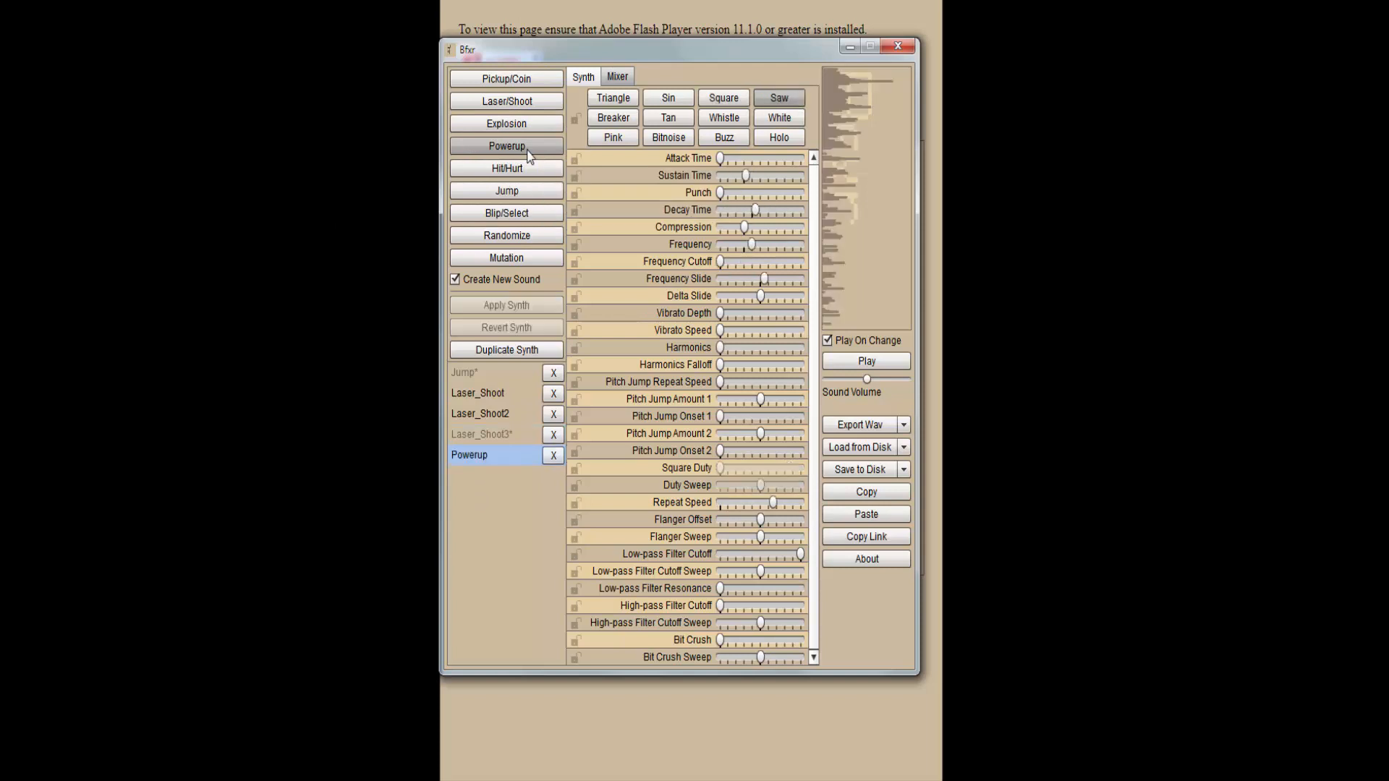
{"action": "left_click", "coordinate": [529, 154]}
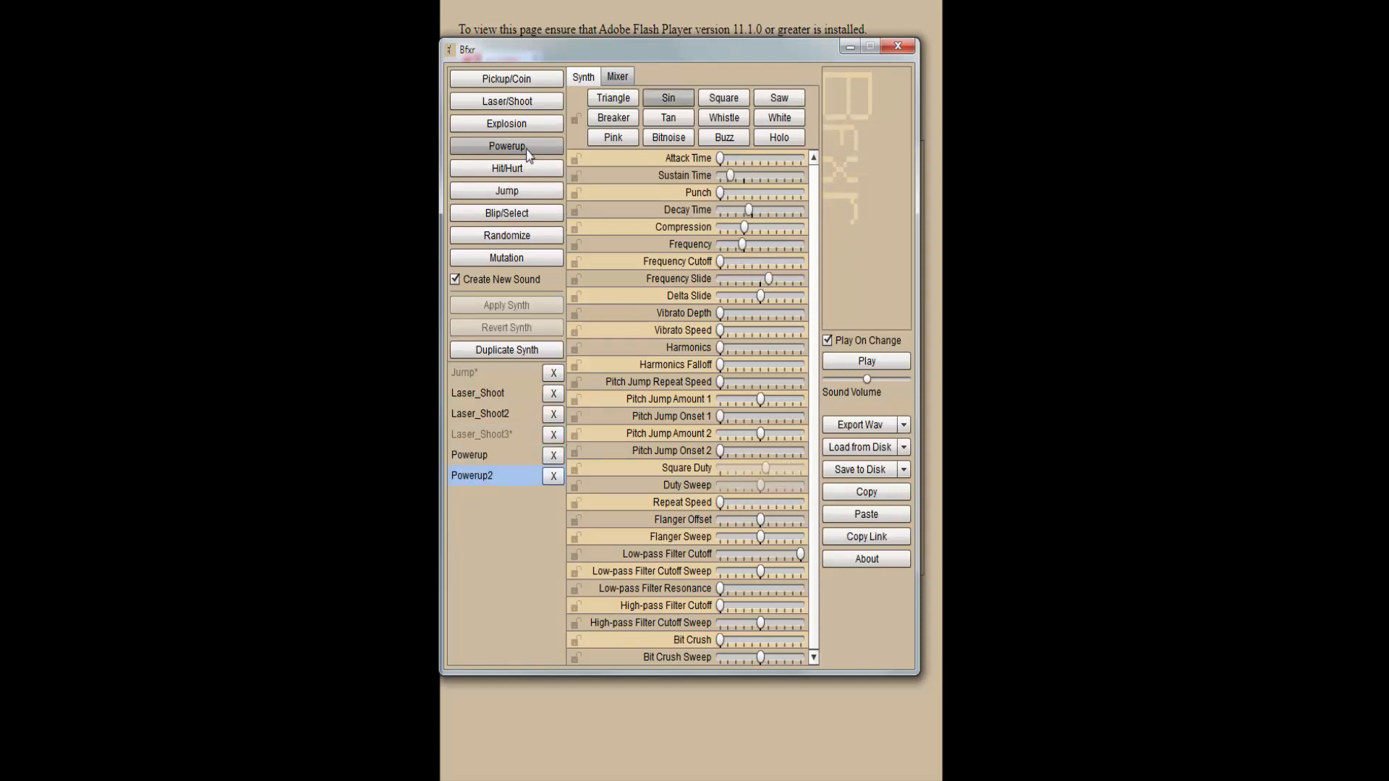
{"action": "left_click", "coordinate": [528, 151]}
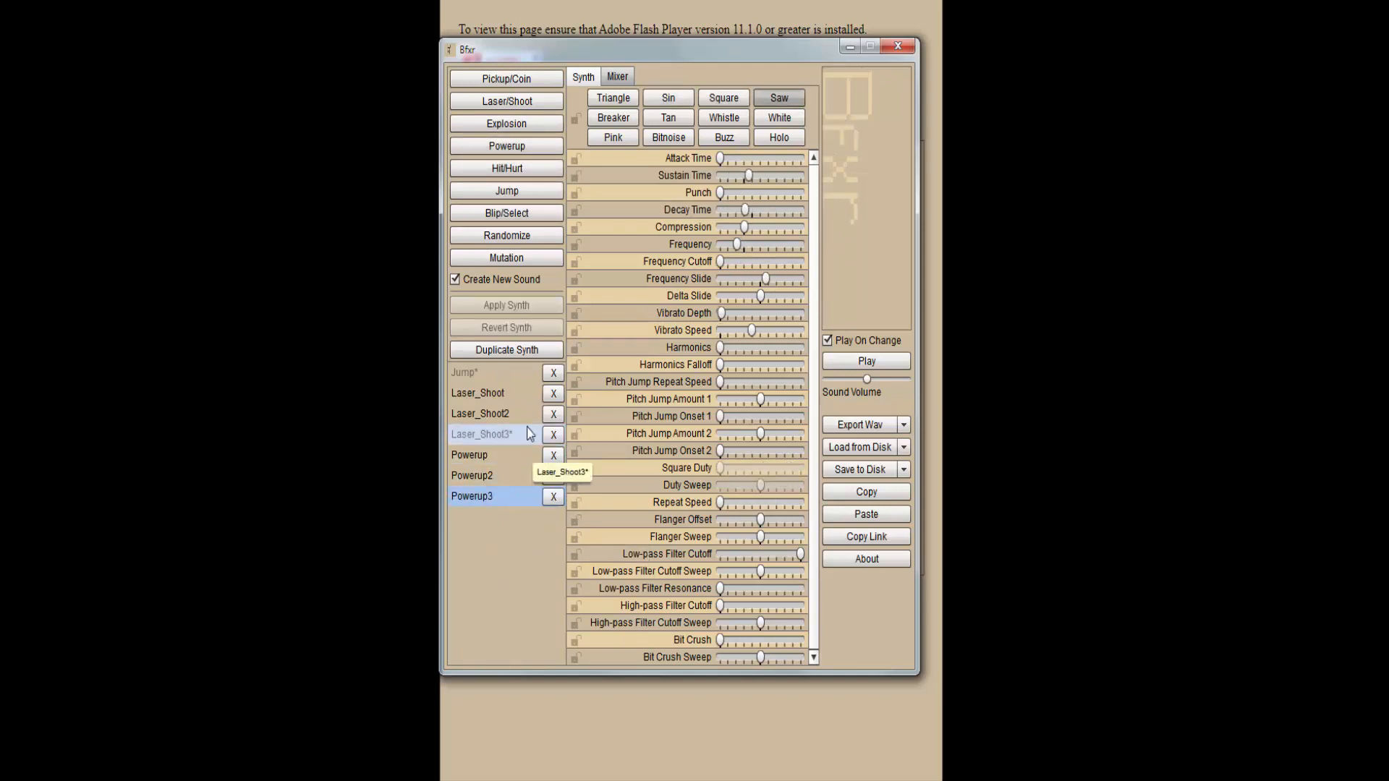
{"action": "left_click", "coordinate": [532, 160]}
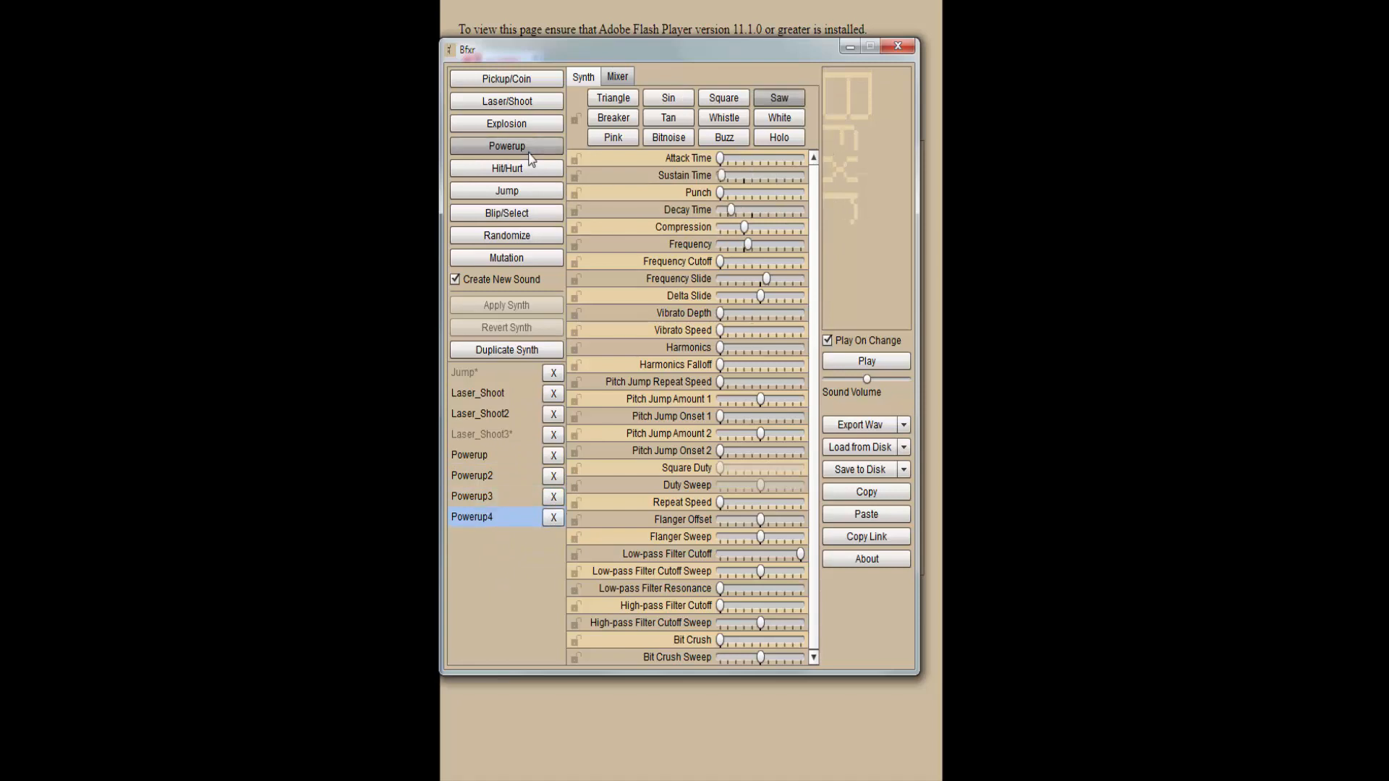
{"action": "left_click", "coordinate": [532, 160]}
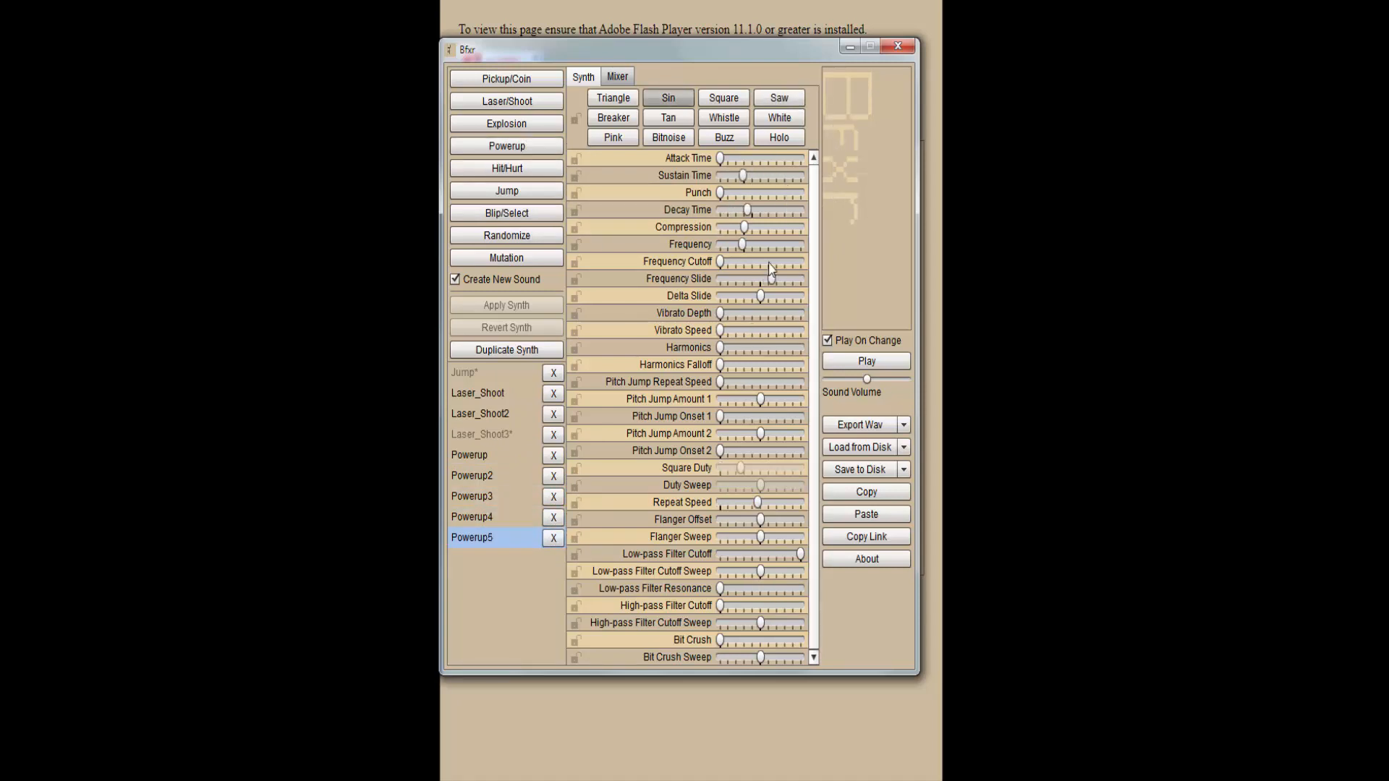
Step: Generate two more Powerup sounds and set the last one's Pitch Jump Onset 1 to about 85%, Pitch Jump Onset 2 to about 67% and Flanger Sweep near minimum
{"action": "left_click", "coordinate": [527, 149]}
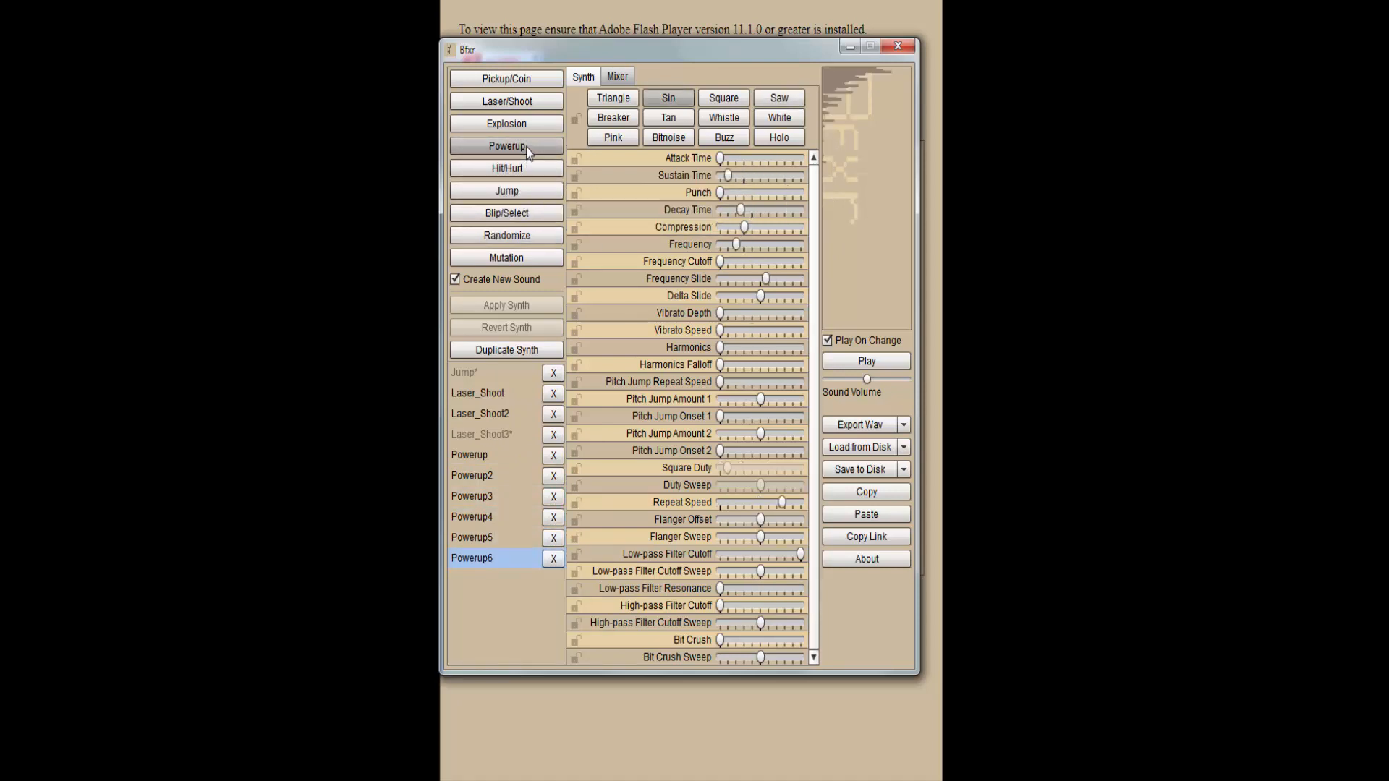
{"action": "left_click", "coordinate": [527, 148]}
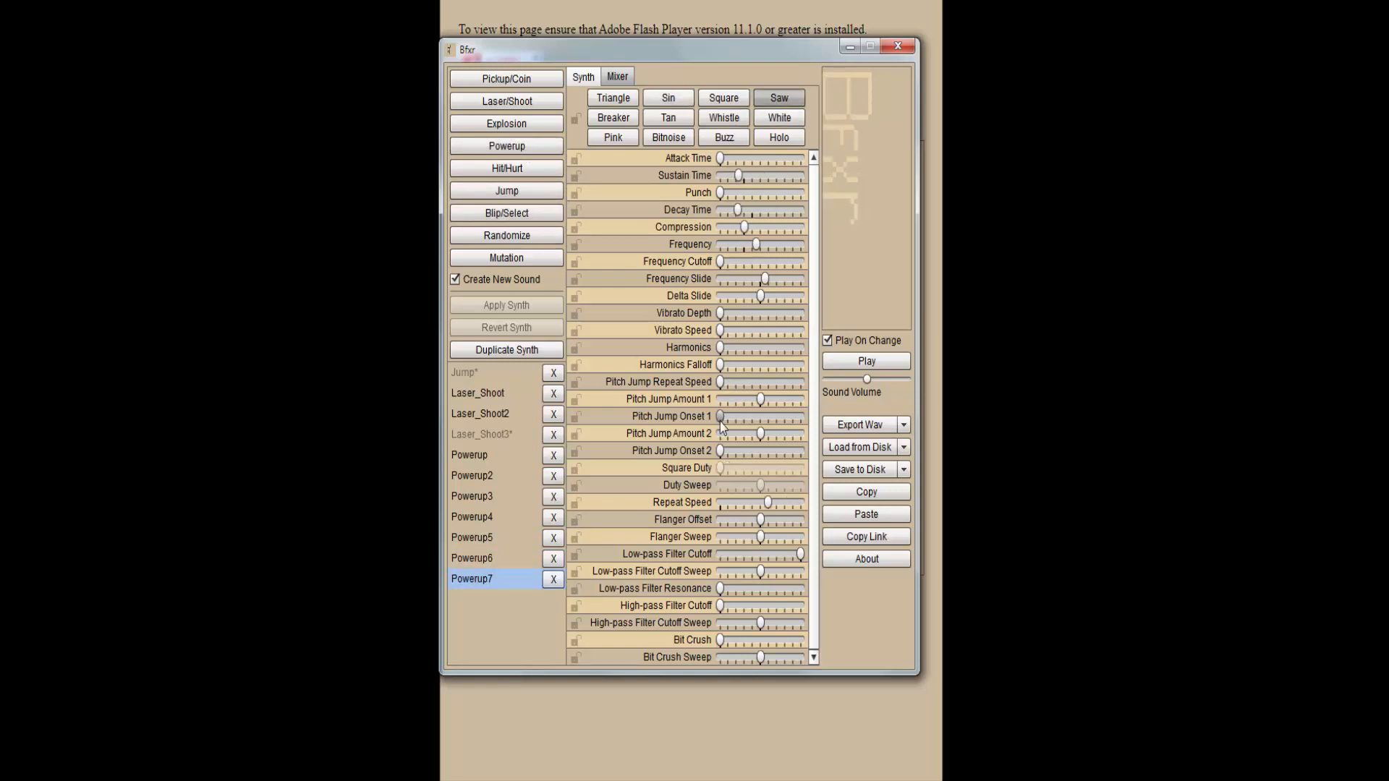
{"action": "left_click_drag", "start_coordinate": [721, 418], "coordinate": [789, 418]}
{"action": "left_click_drag", "start_coordinate": [721, 451], "coordinate": [774, 452]}
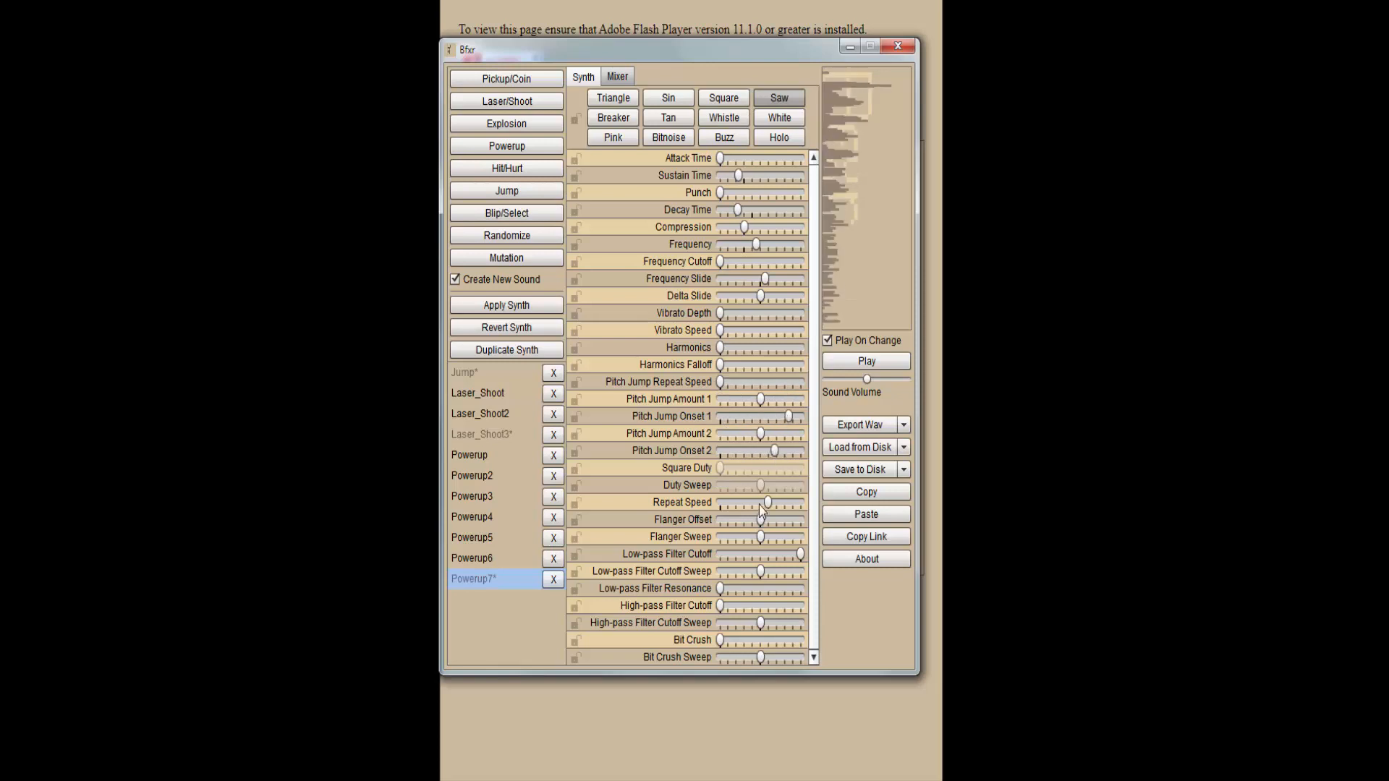
{"action": "left_click_drag", "start_coordinate": [764, 539], "coordinate": [726, 539]}
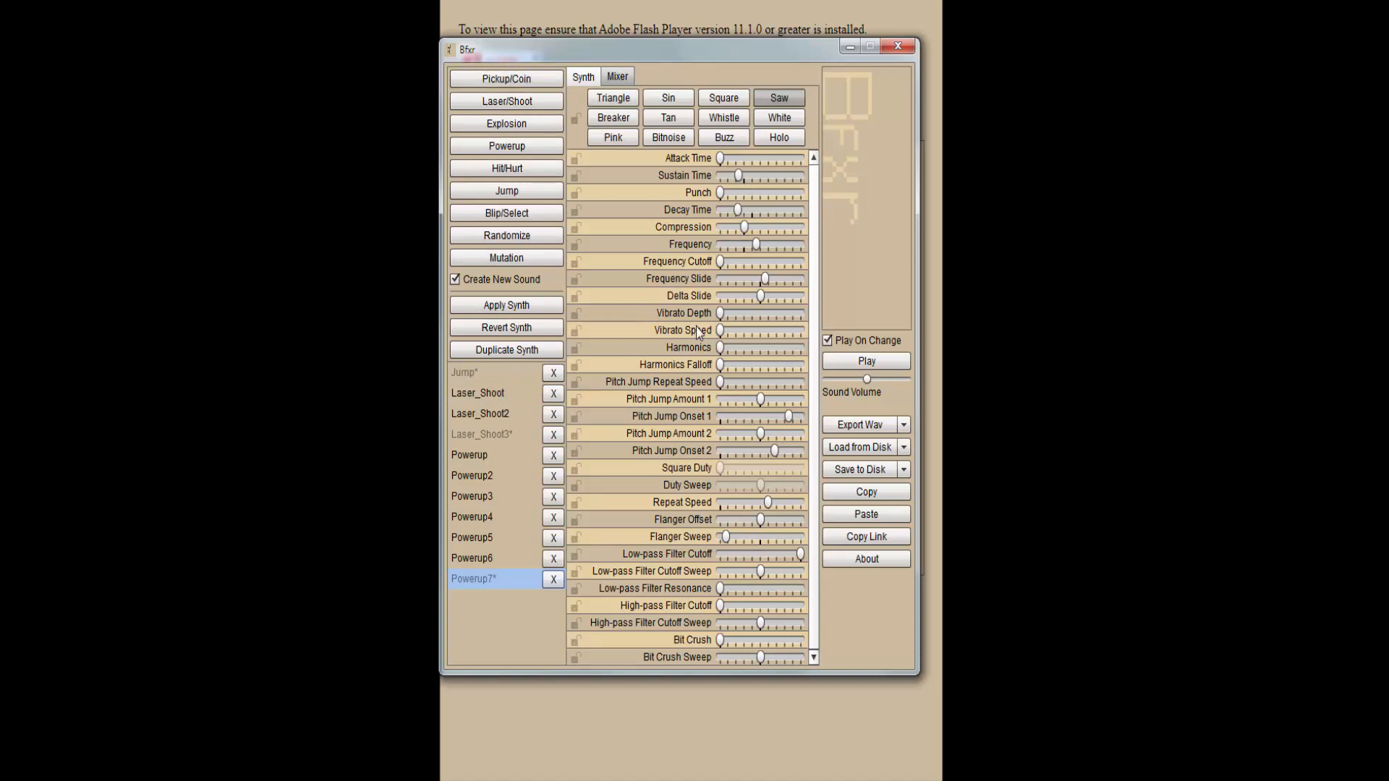
Step: Generate two new Jump sounds and remove everything from the sound list except Laser_Shoot and the newest Jump sound
{"action": "left_click", "coordinate": [537, 194]}
{"action": "left_click", "coordinate": [536, 194]}
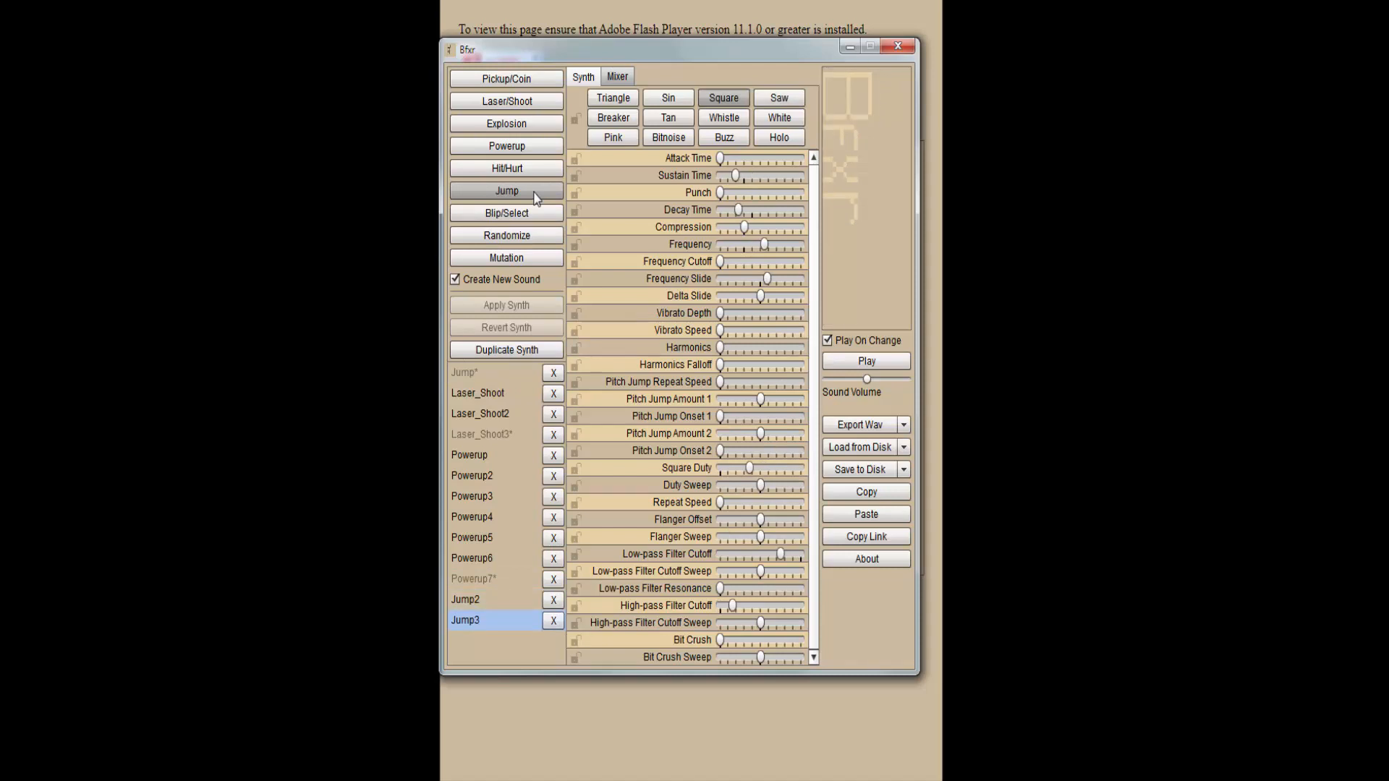
{"action": "left_click", "coordinate": [556, 376]}
{"action": "left_click", "coordinate": [555, 394]}
{"action": "left_click", "coordinate": [554, 415]}
{"action": "left_click", "coordinate": [554, 415]}
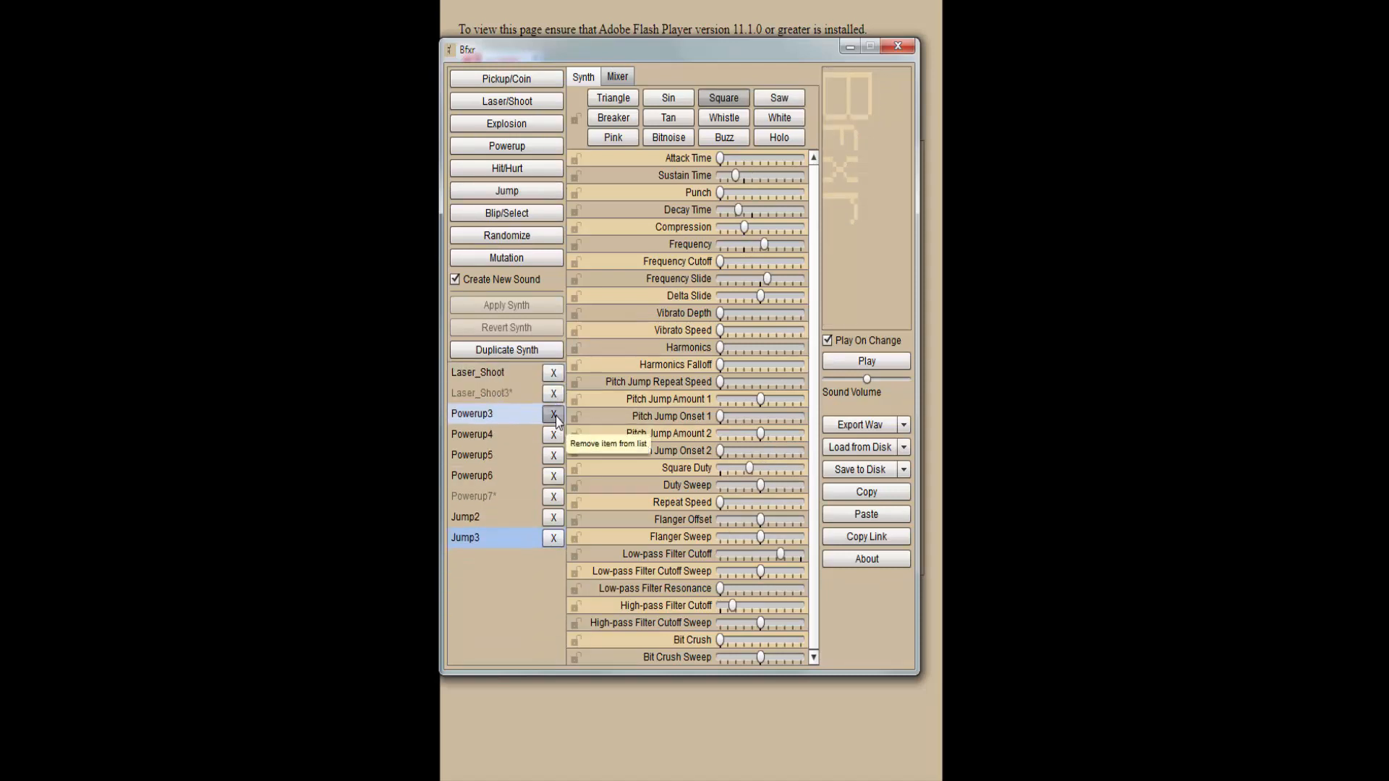
{"action": "left_click", "coordinate": [554, 415]}
{"action": "left_click", "coordinate": [555, 415]}
{"action": "left_click", "coordinate": [554, 414]}
{"action": "left_click", "coordinate": [554, 414]}
{"action": "left_click", "coordinate": [554, 414]}
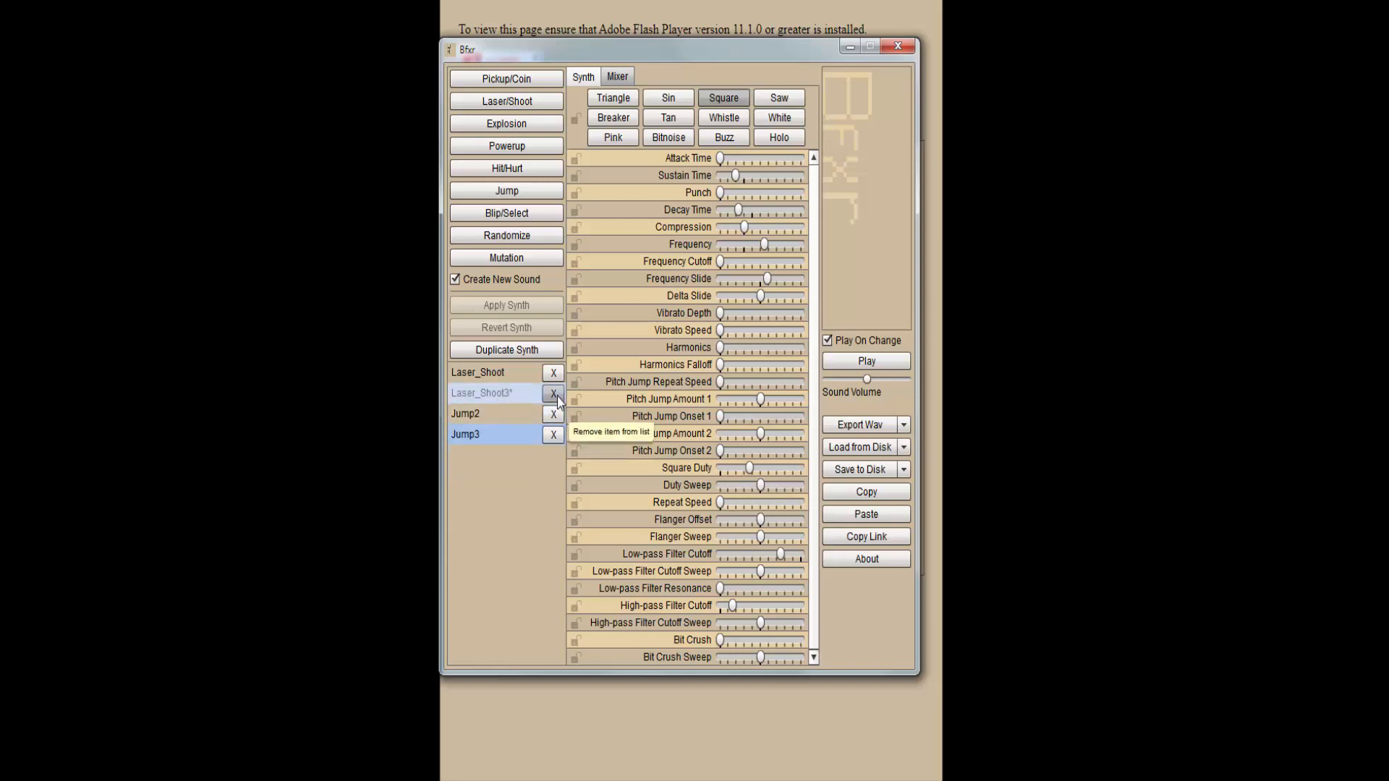
{"action": "left_click", "coordinate": [554, 394]}
{"action": "left_click", "coordinate": [554, 394]}
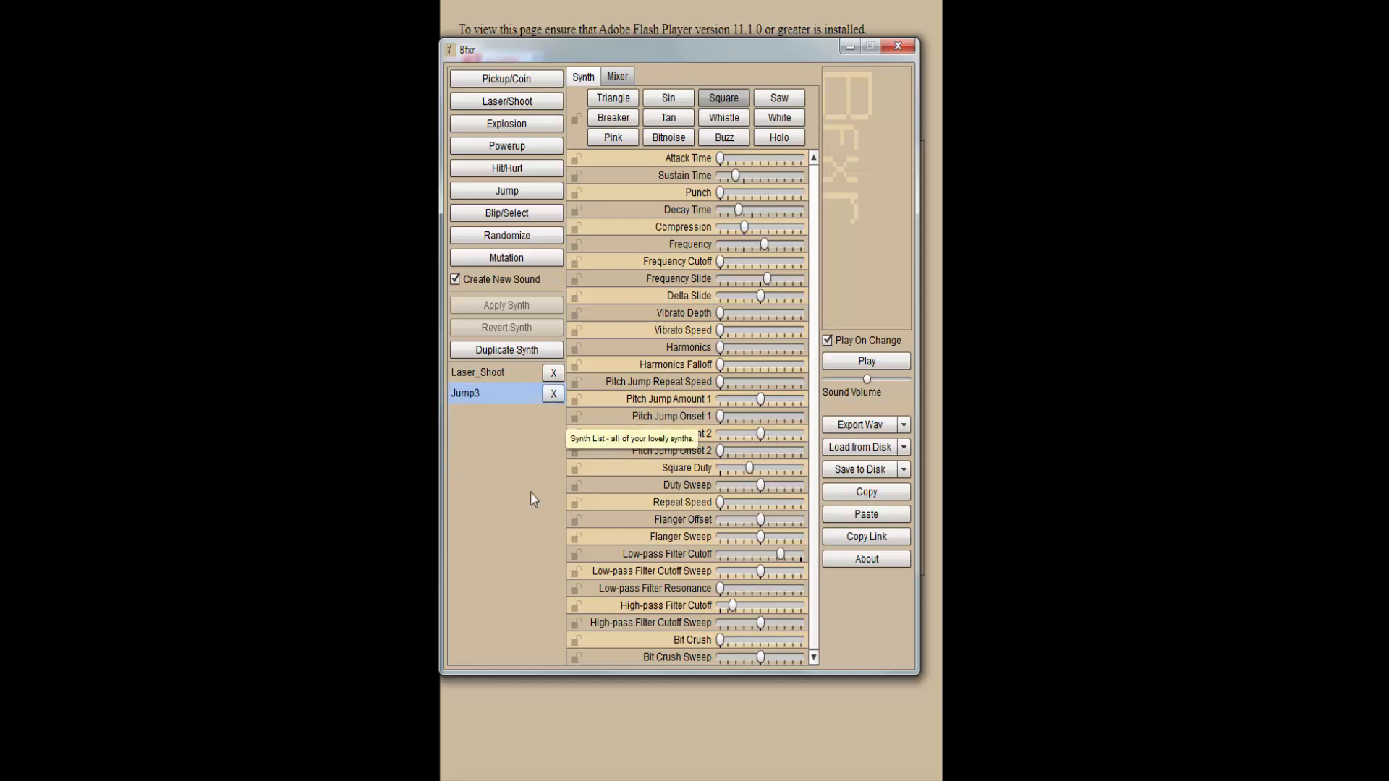
Step: Raise the Jump3 sound's Vibrato Speed to about 65%, Harmonics to about 20% and Frequency Cutoff to about 55% of their ranges
{"action": "double_click", "coordinate": [486, 398]}
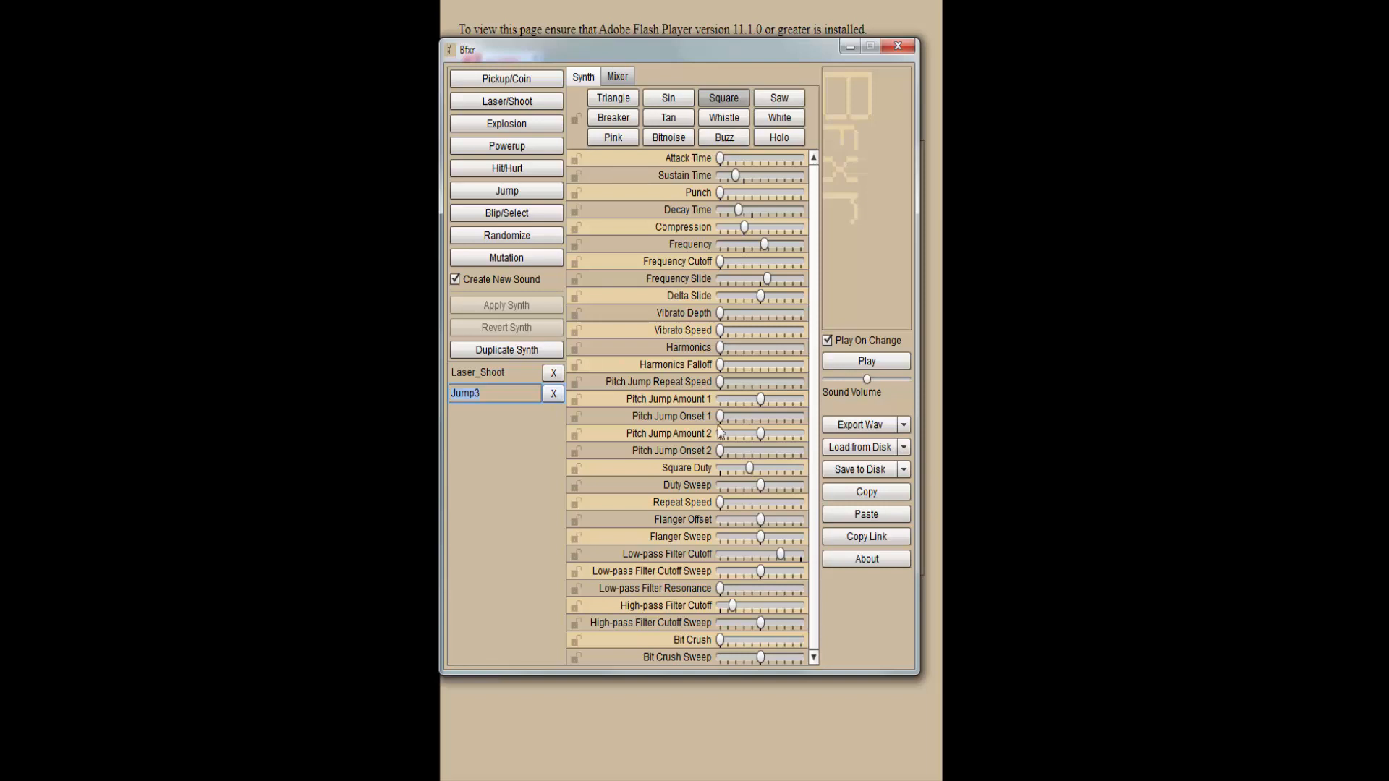
{"action": "left_click_drag", "start_coordinate": [720, 348], "coordinate": [800, 348]}
{"action": "mouse_move", "coordinate": [720, 331]}
{"action": "left_mouse_down"}
{"action": "mouse_move", "coordinate": [771, 331]}
{"action": "mouse_move", "coordinate": [735, 350]}
{"action": "left_mouse_up"}
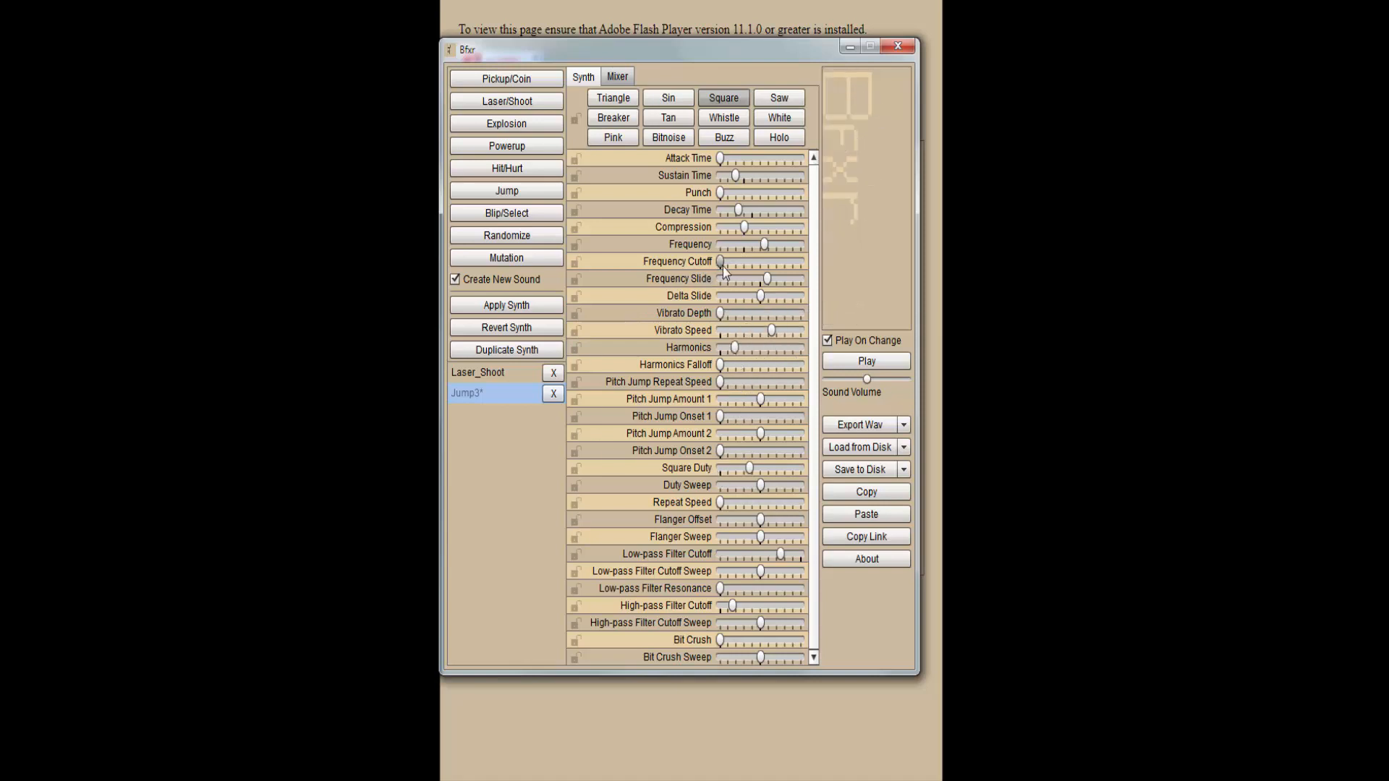
{"action": "left_click_drag", "start_coordinate": [722, 263], "coordinate": [766, 266]}
Step: Generate three more Jump sounds and raise the last one's Vibrato Depth, Harmonics and Pitch Jump Repeat Speed to about 50–60%, with slight Low-pass Filter Resonance
{"action": "left_click", "coordinate": [522, 199]}
{"action": "left_click", "coordinate": [522, 200]}
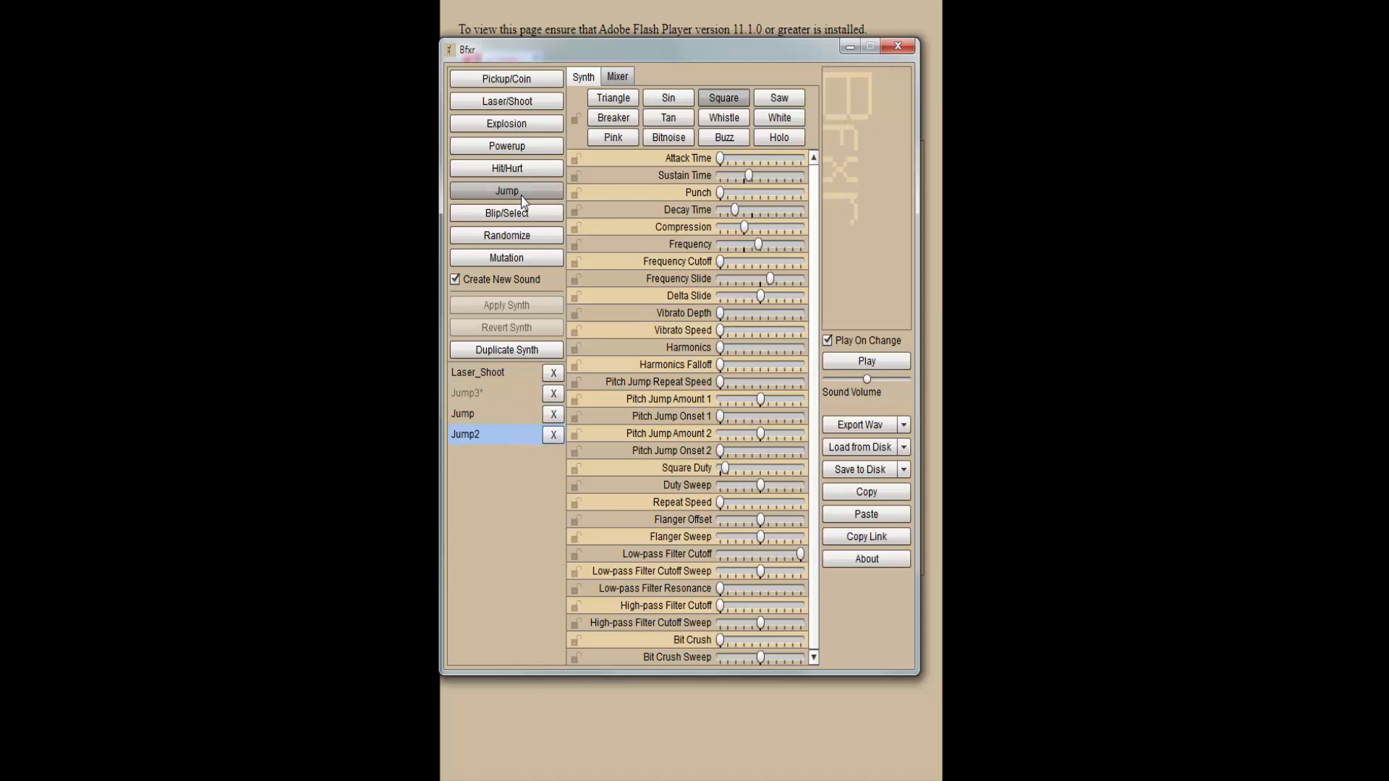
{"action": "left_click", "coordinate": [522, 200]}
{"action": "left_click_drag", "start_coordinate": [722, 319], "coordinate": [761, 382]}
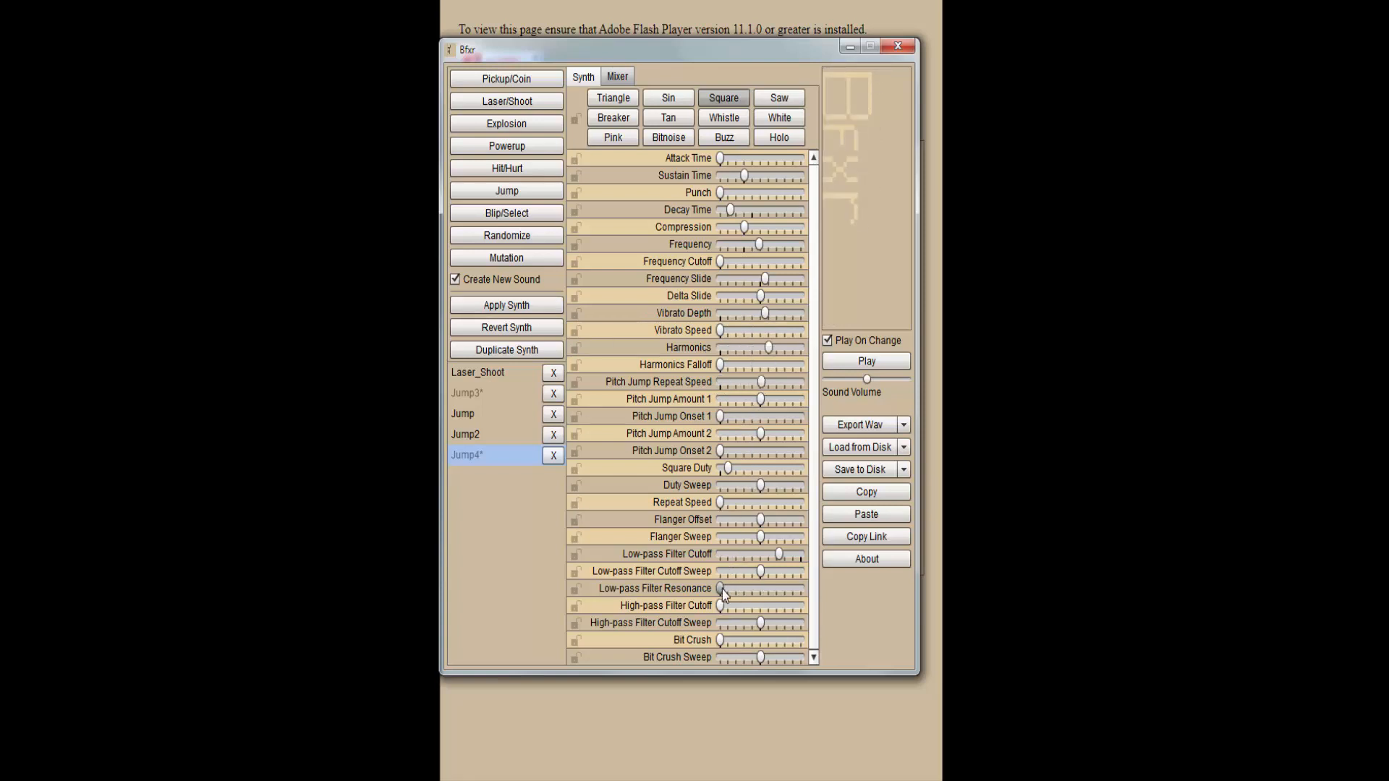
{"action": "mouse_move", "coordinate": [722, 590]}
{"action": "left_mouse_down"}
{"action": "mouse_move", "coordinate": [760, 589]}
{"action": "mouse_move", "coordinate": [731, 591]}
{"action": "left_mouse_up"}
Step: Generate three further Jump sounds in a row
{"action": "left_click", "coordinate": [530, 196]}
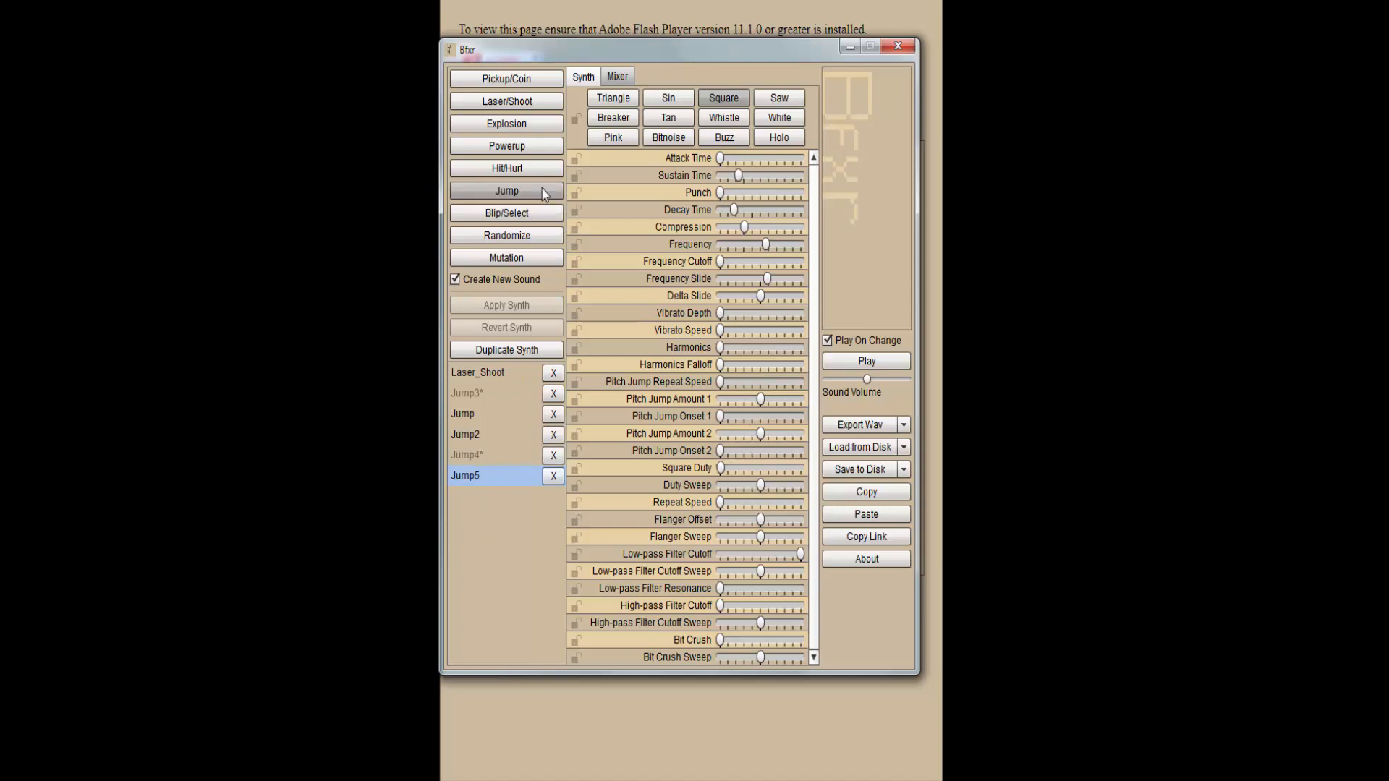
{"action": "left_click", "coordinate": [542, 189]}
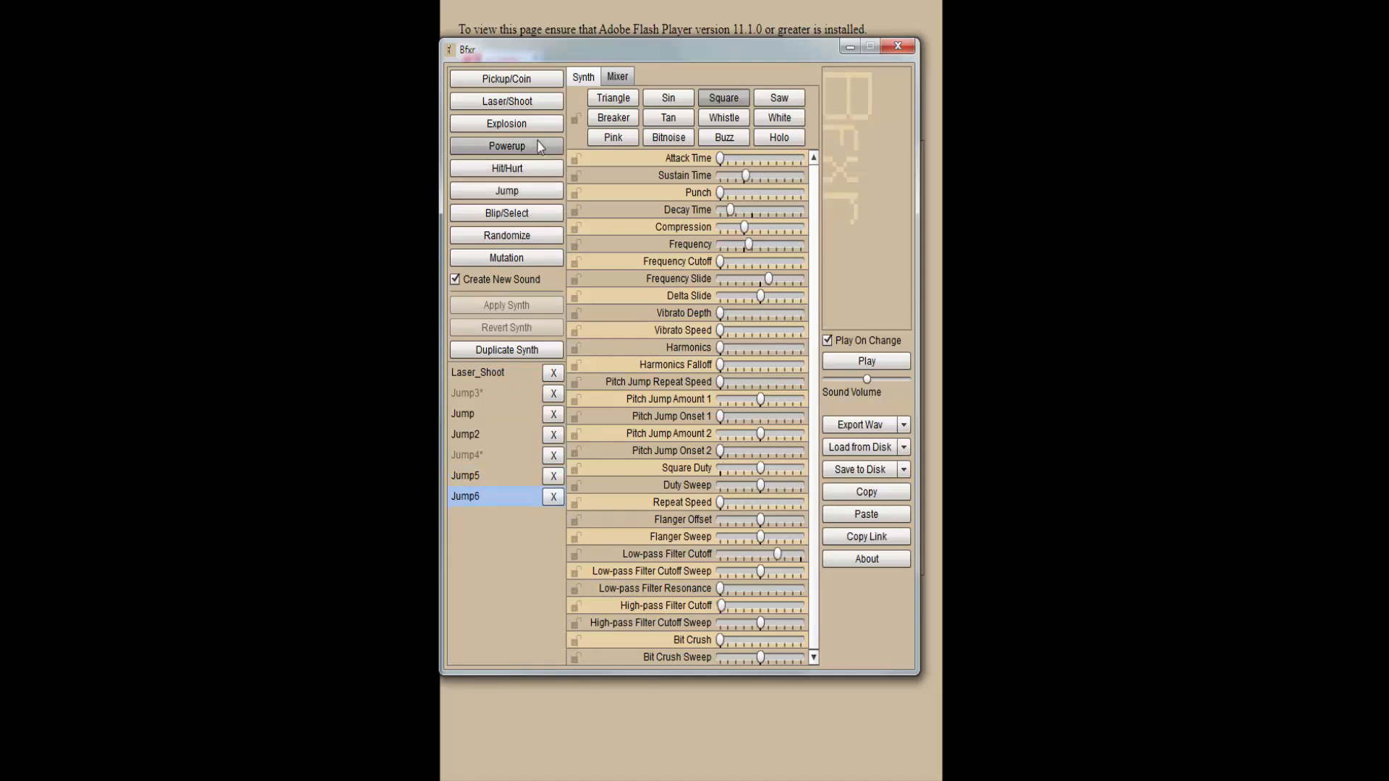
{"action": "left_click", "coordinate": [535, 194]}
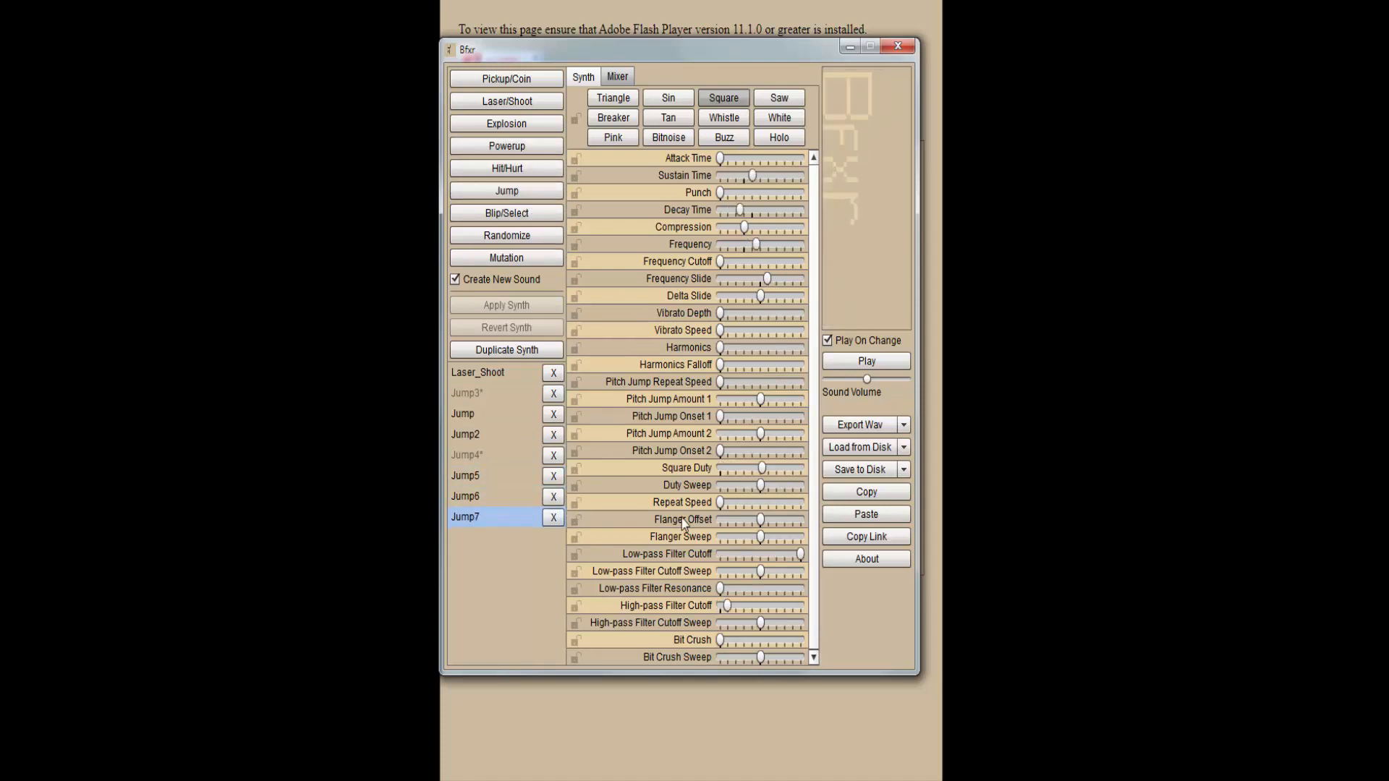
Step: Open the Jump7 sound's name for editing and close the name field again
{"action": "left_click", "coordinate": [476, 517]}
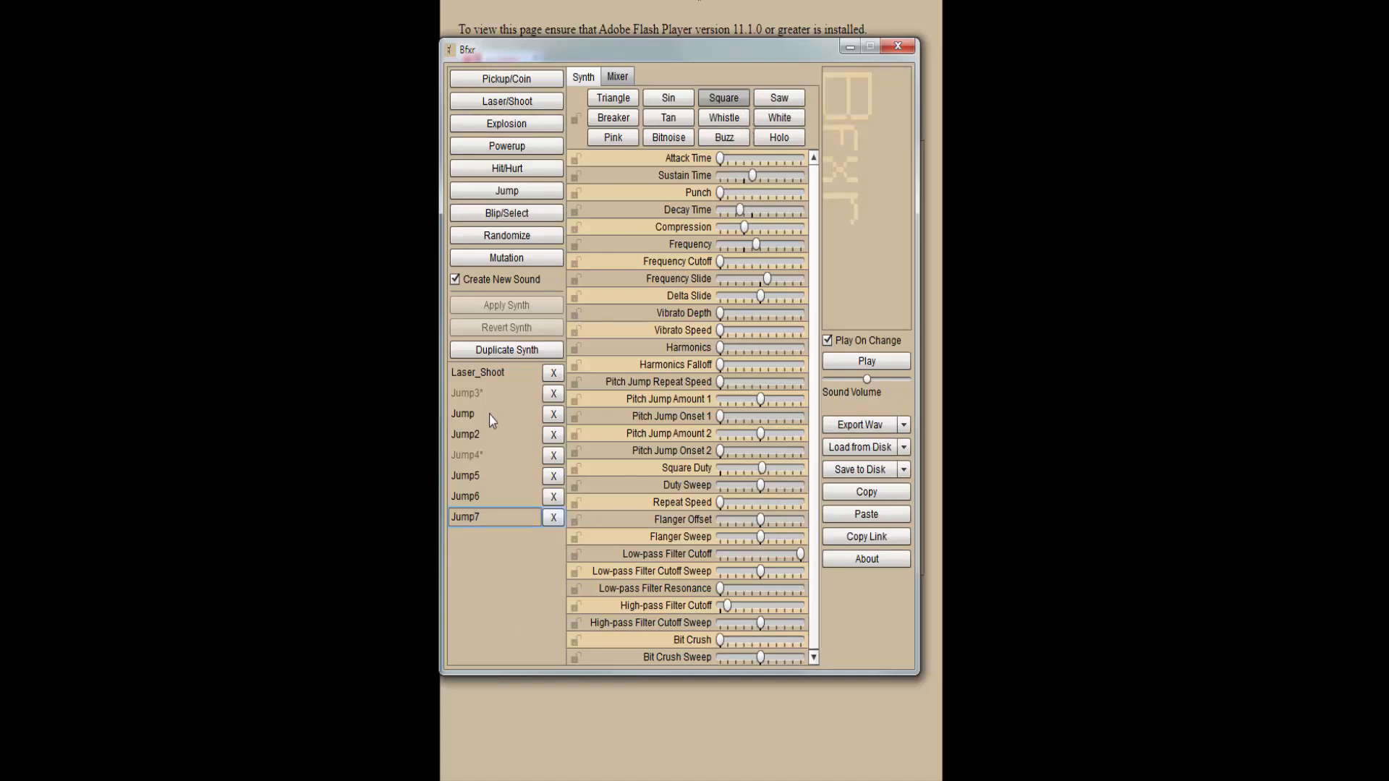
{"action": "left_click", "coordinate": [511, 553]}
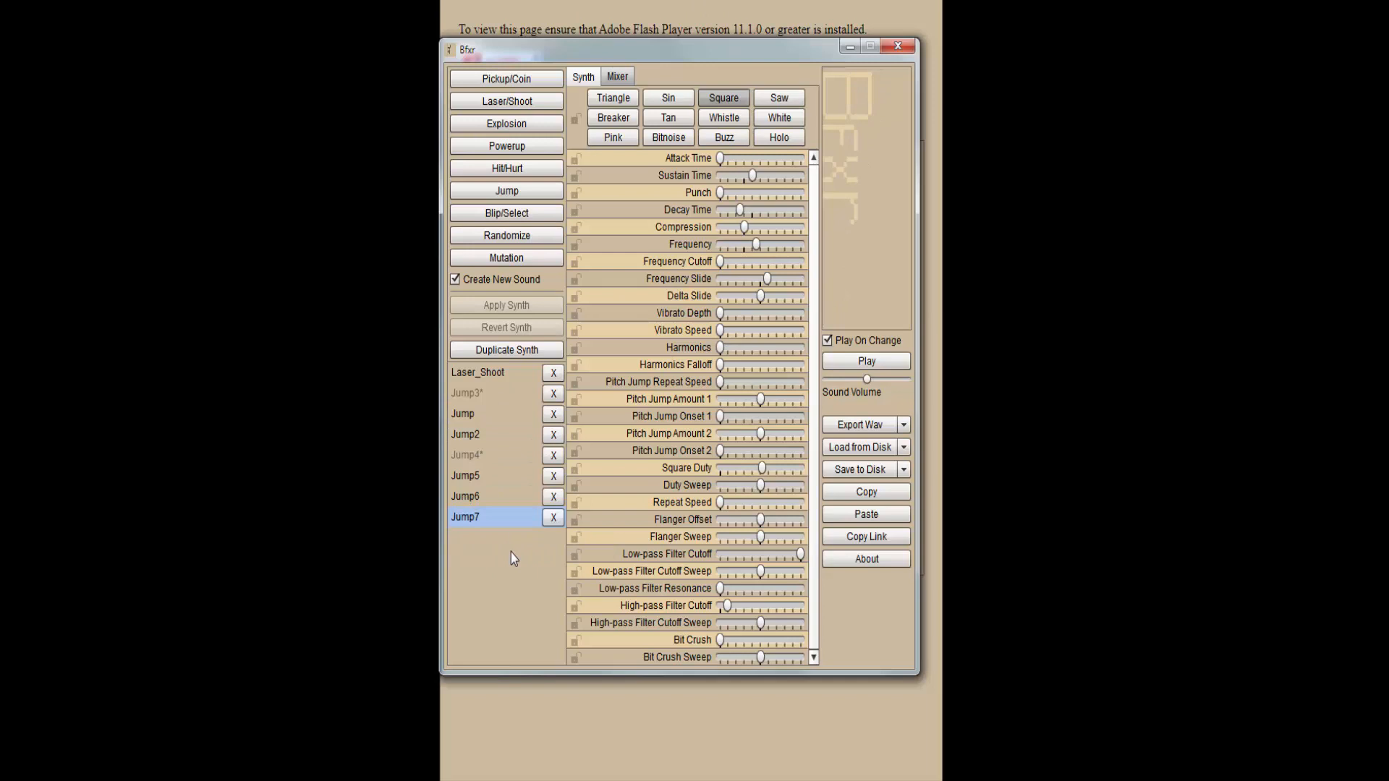
{"action": "left_click", "coordinate": [483, 520]}
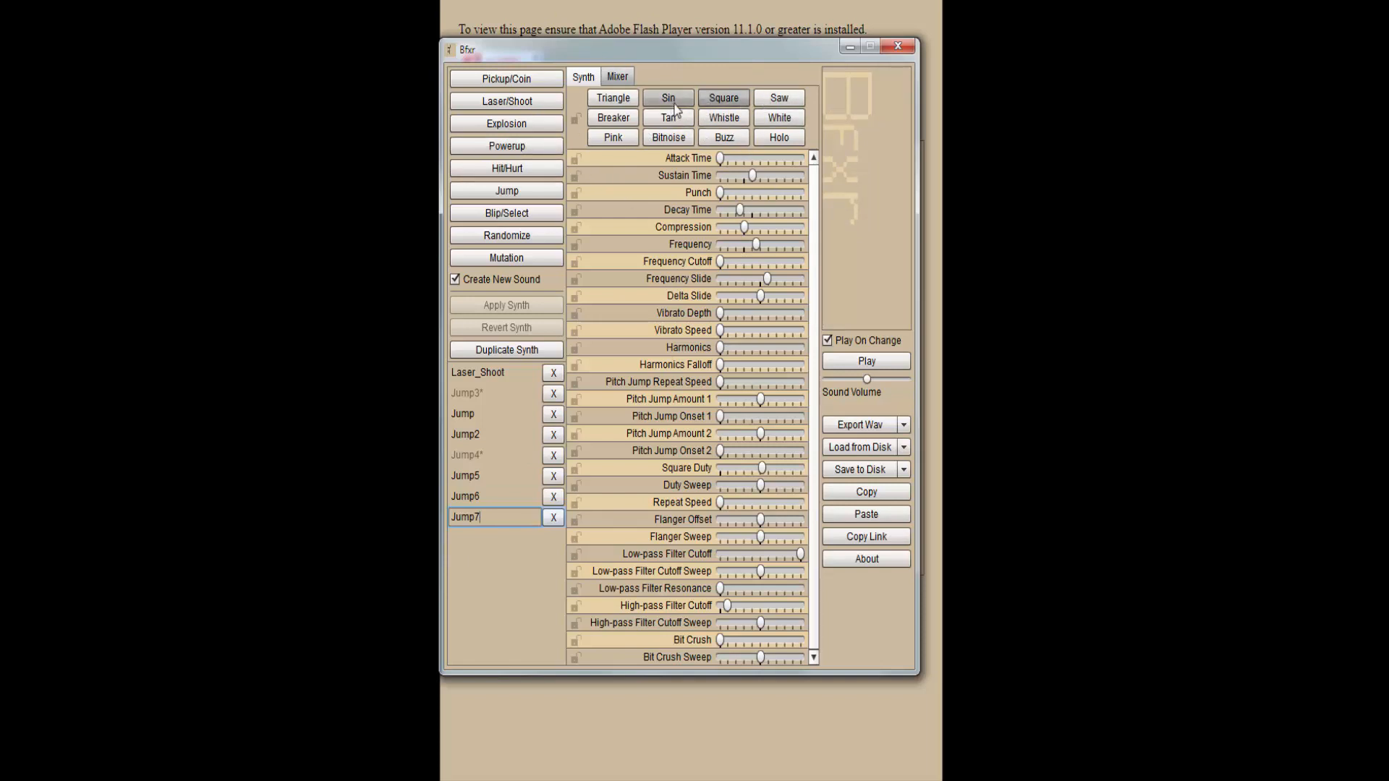
{"action": "key", "text": "Return"}
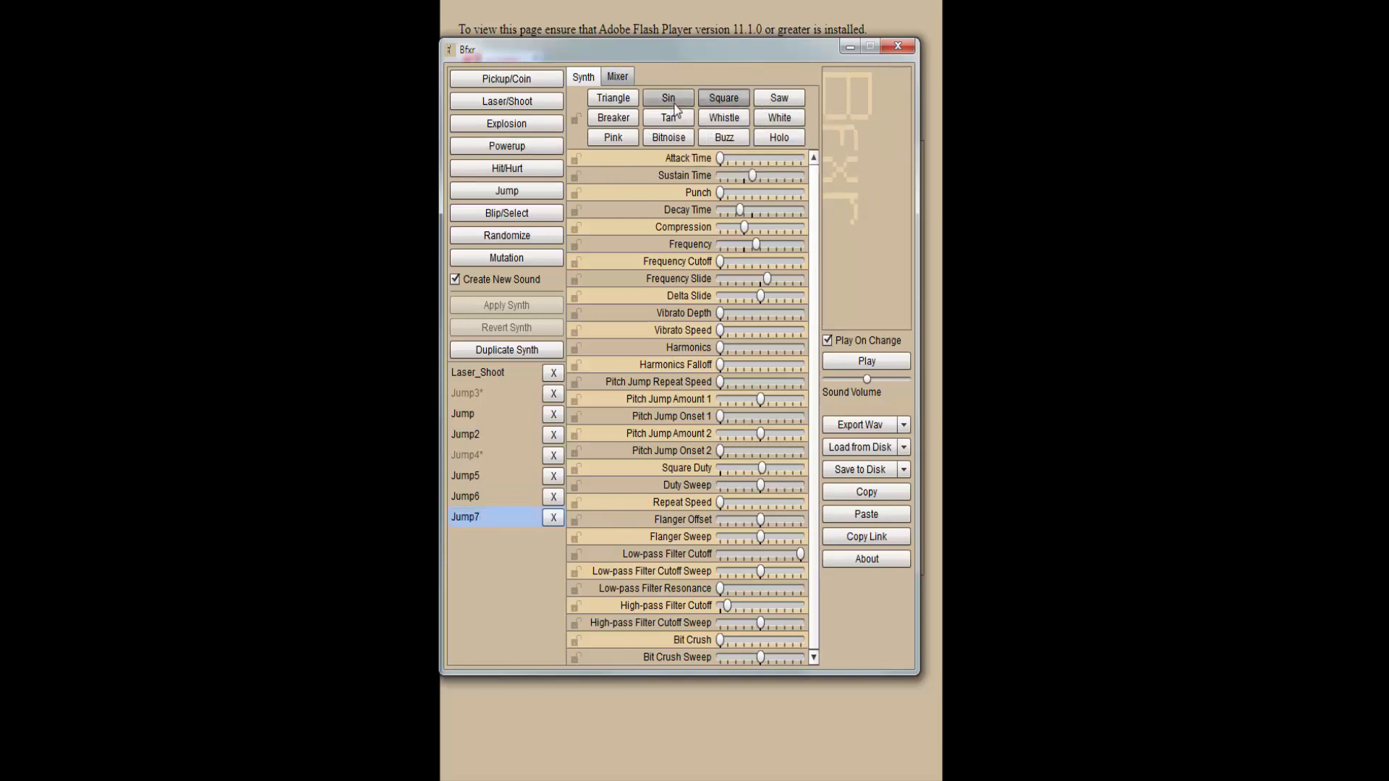
Step: Play the Jump7 sound and audition it with the different waveforms such as White, Holo, Buzz, Bitnoise, Breaker and Sin, ending on Saw
{"action": "left_click", "coordinate": [881, 367]}
{"action": "left_click", "coordinate": [788, 100]}
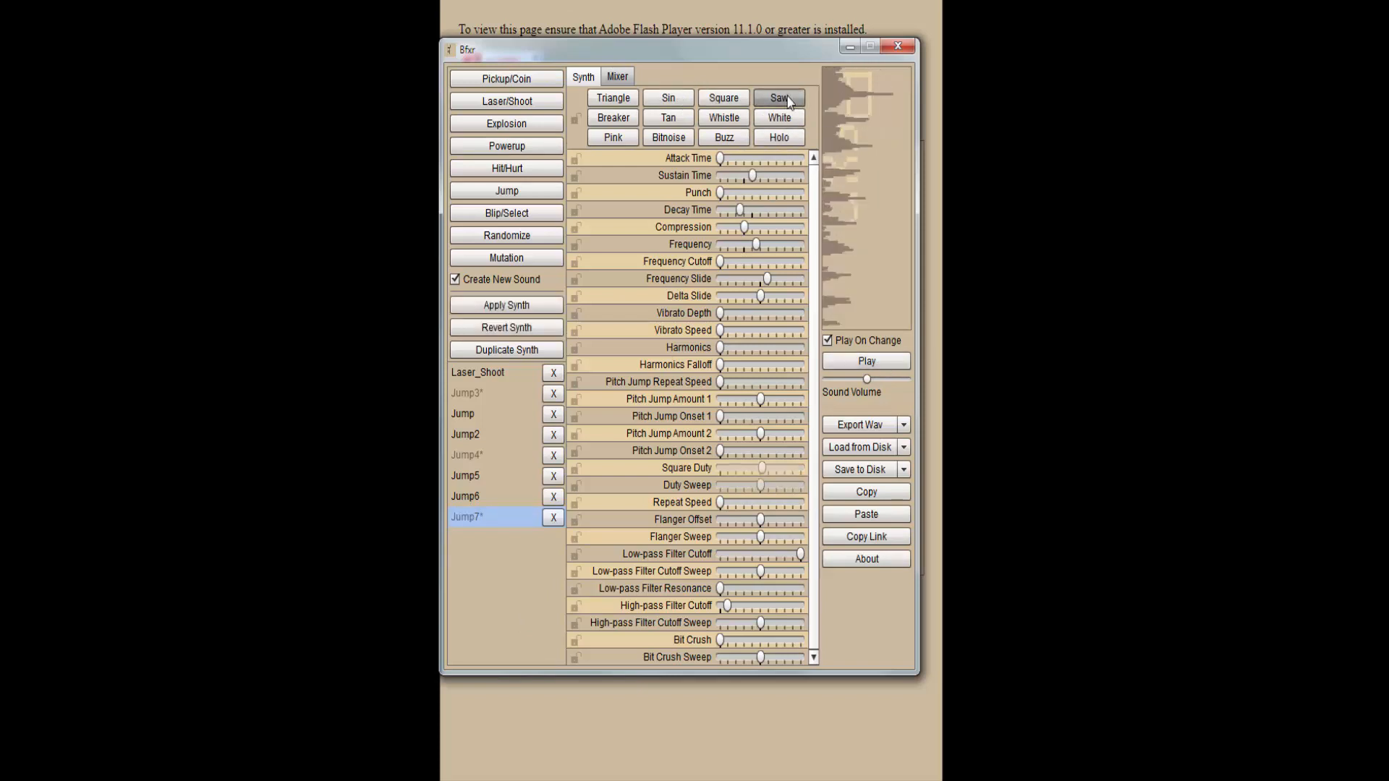
{"action": "left_click", "coordinate": [792, 119]}
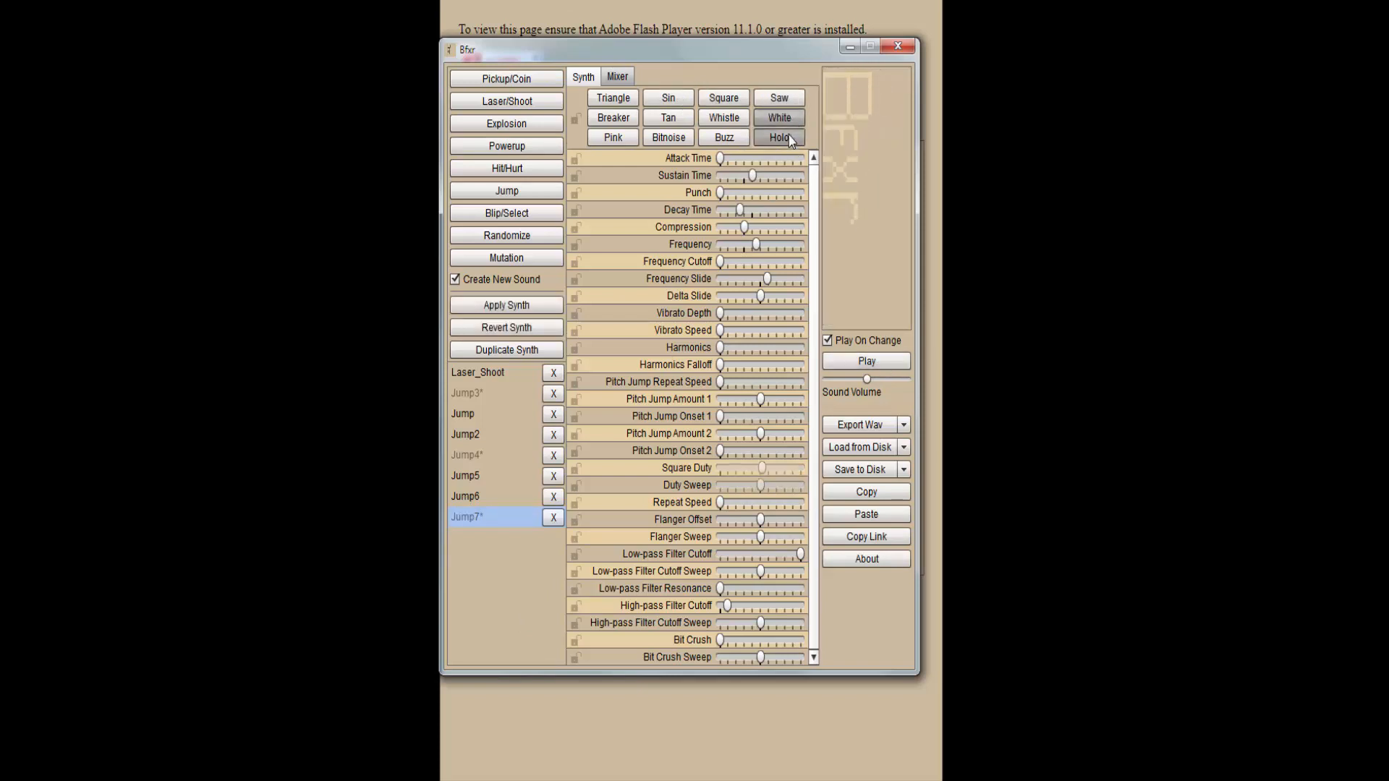
{"action": "left_click", "coordinate": [791, 140]}
{"action": "left_click", "coordinate": [725, 137]}
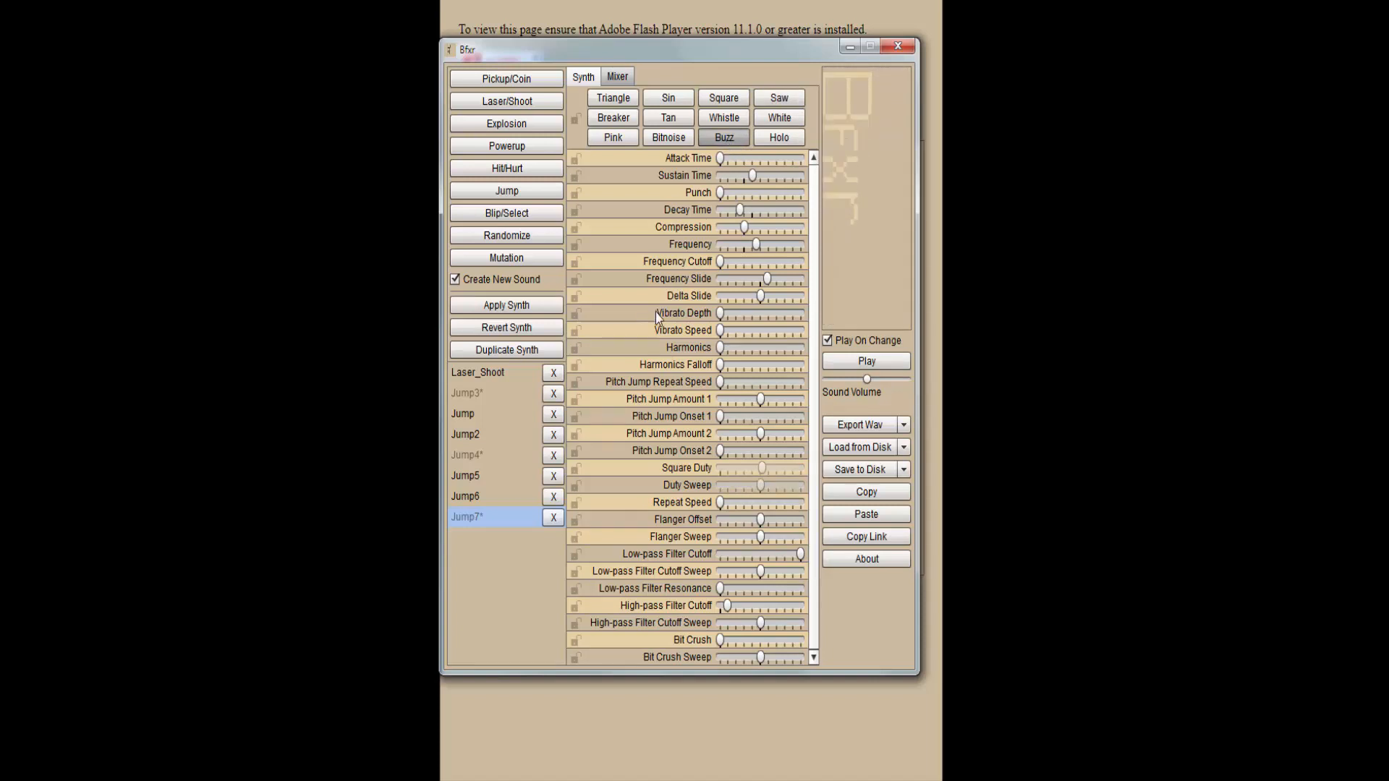
{"action": "left_click", "coordinate": [669, 142]}
{"action": "left_click", "coordinate": [614, 118]}
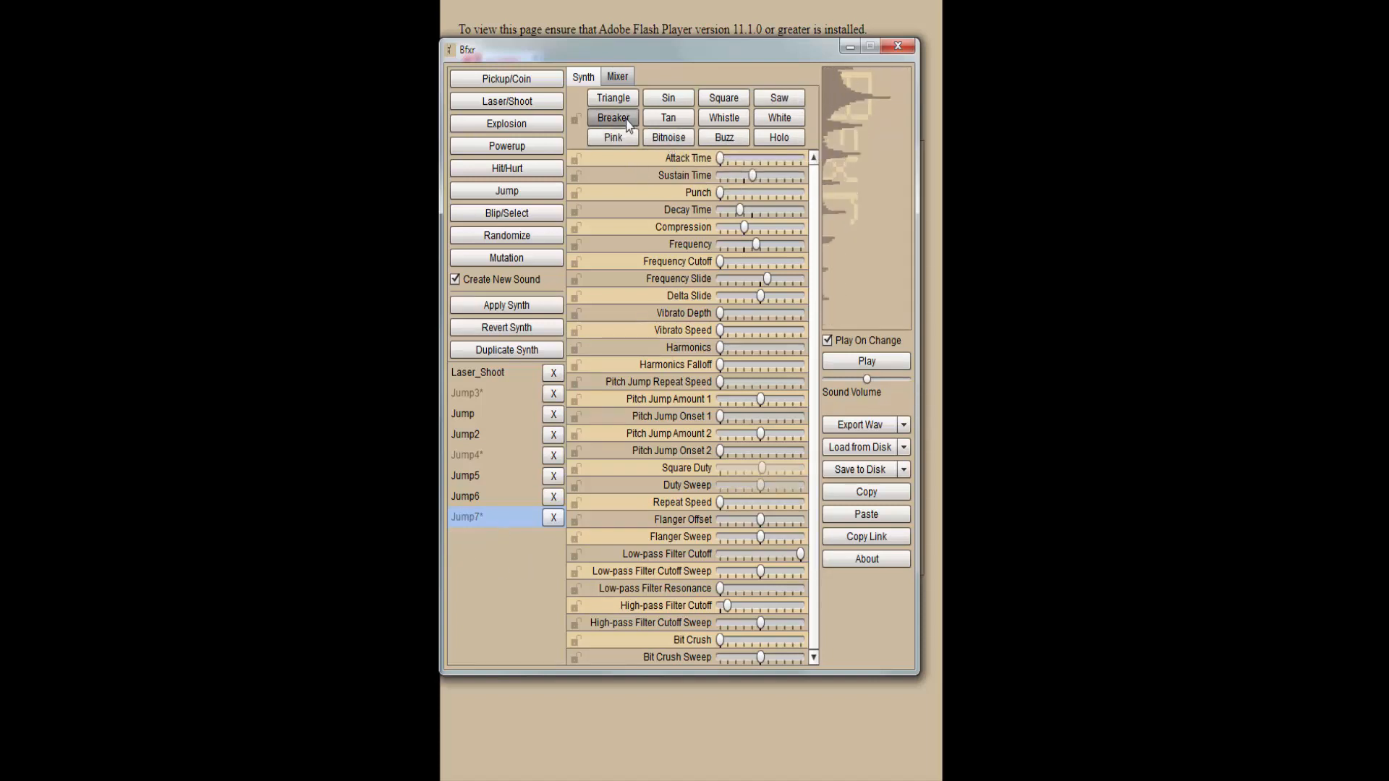
{"action": "left_click", "coordinate": [627, 102]}
{"action": "left_click", "coordinate": [669, 100]}
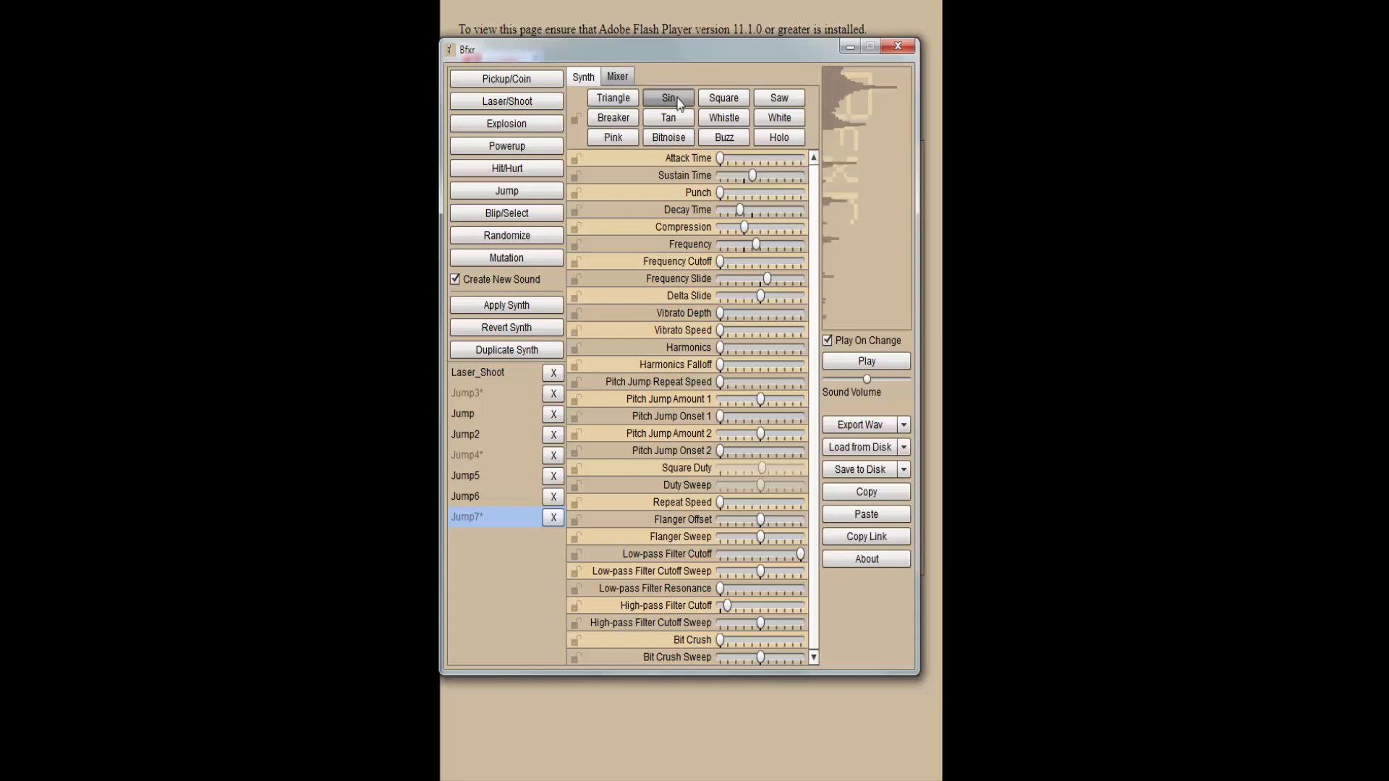
{"action": "left_click", "coordinate": [736, 109]}
{"action": "left_click", "coordinate": [723, 141]}
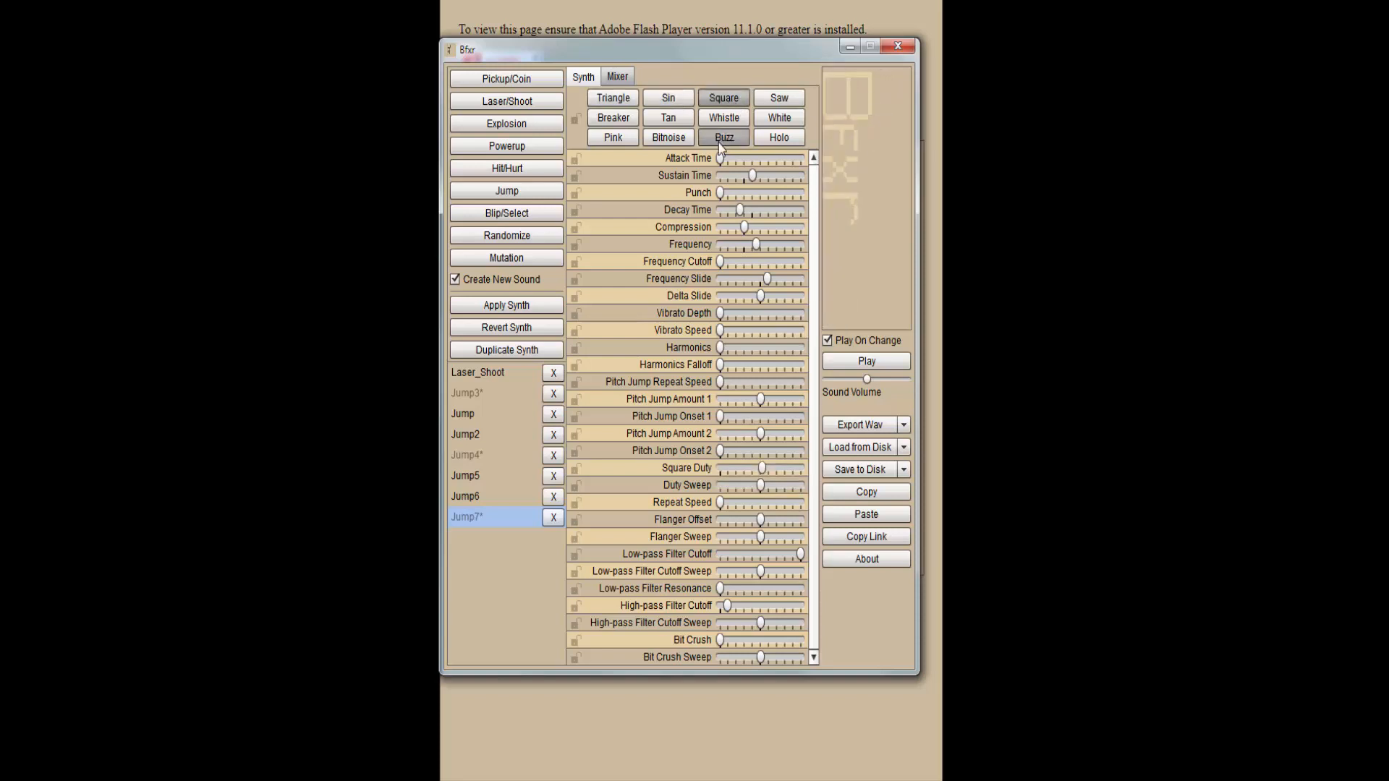
{"action": "left_click", "coordinate": [723, 99]}
{"action": "left_click", "coordinate": [777, 98]}
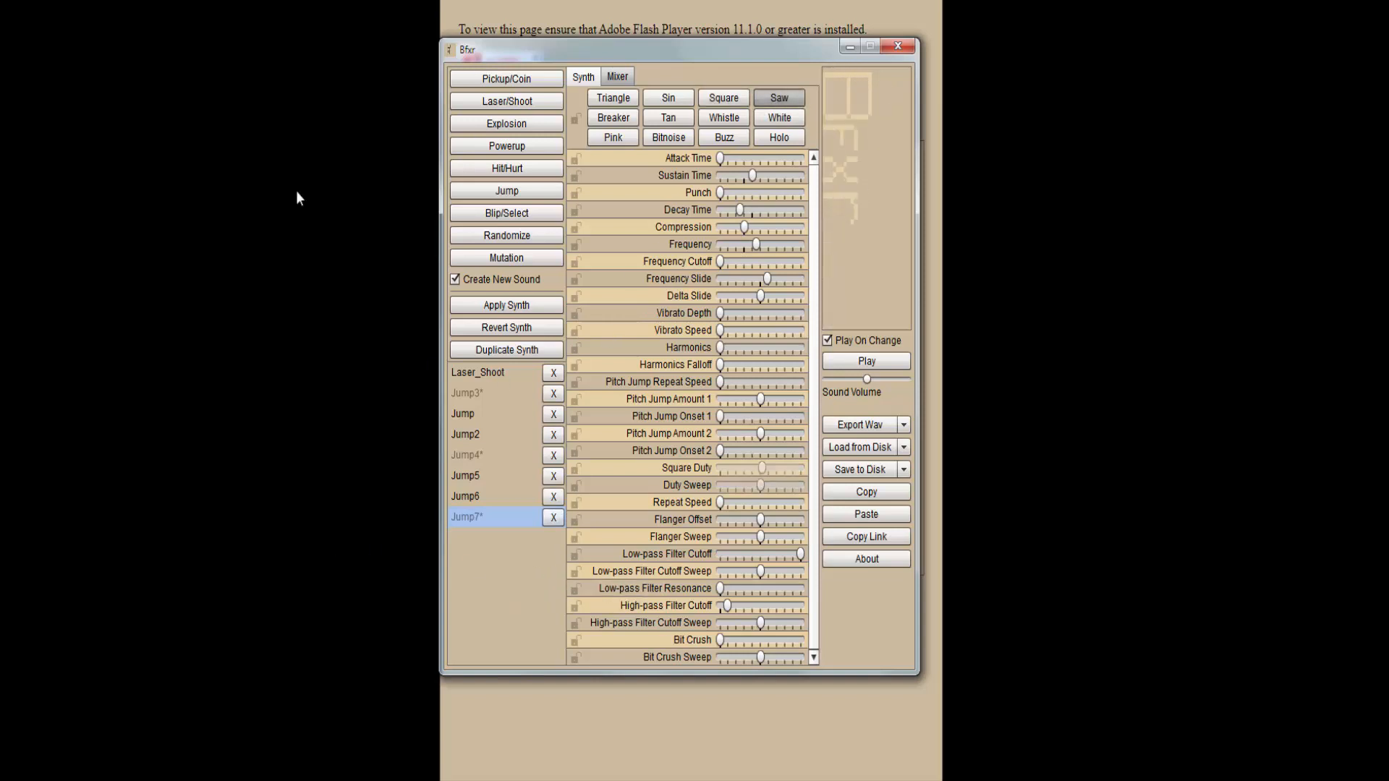
Step: Load the Jump3 sound into the mixer's first track and play that track
{"action": "left_click", "coordinate": [619, 78]}
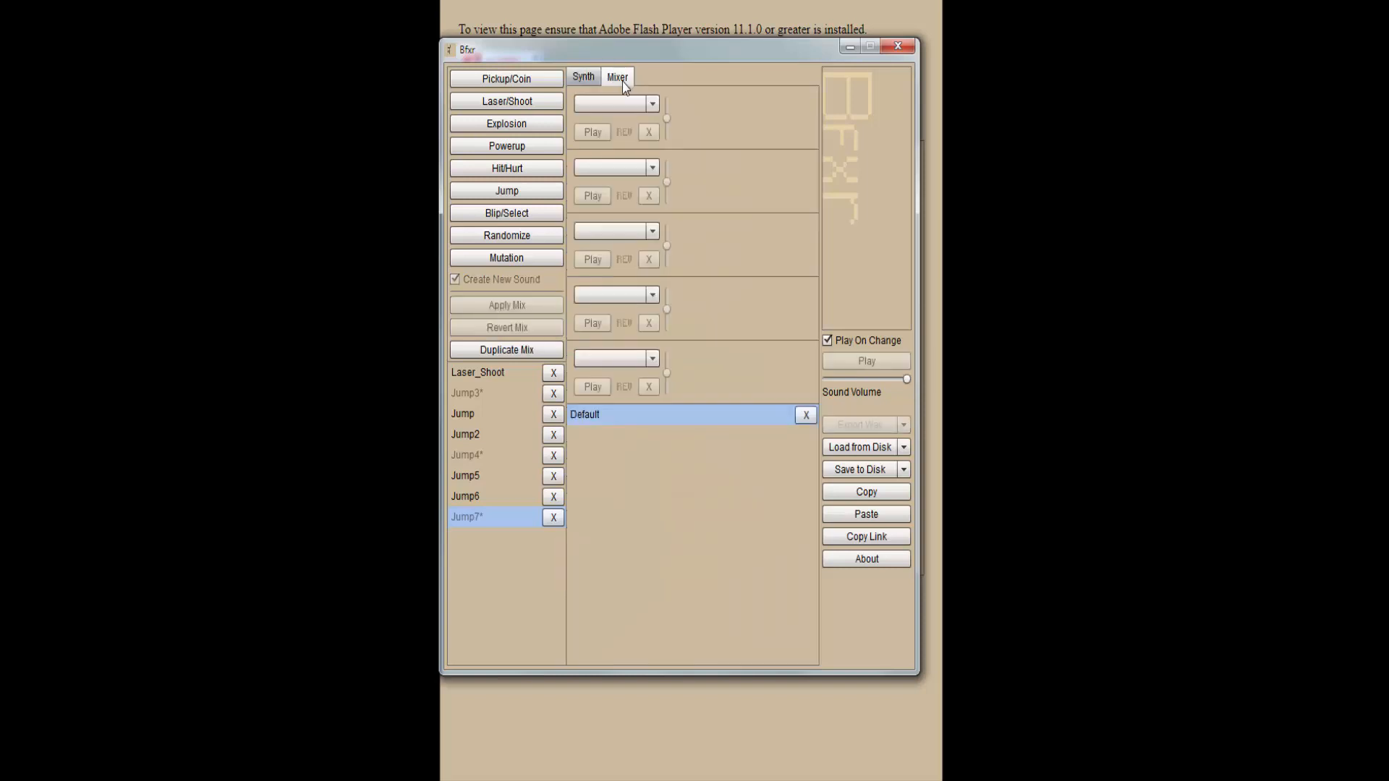
{"action": "left_click", "coordinate": [655, 102]}
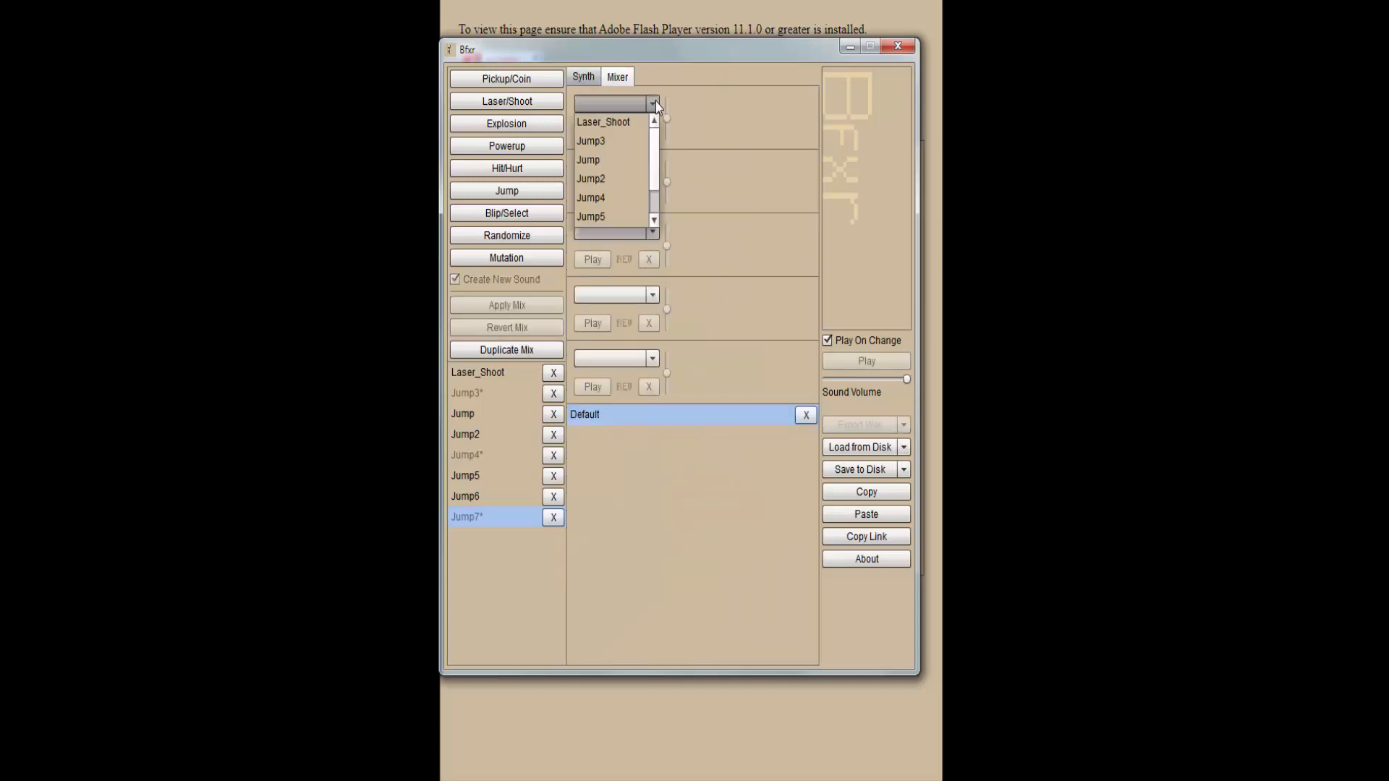
{"action": "left_click", "coordinate": [605, 141]}
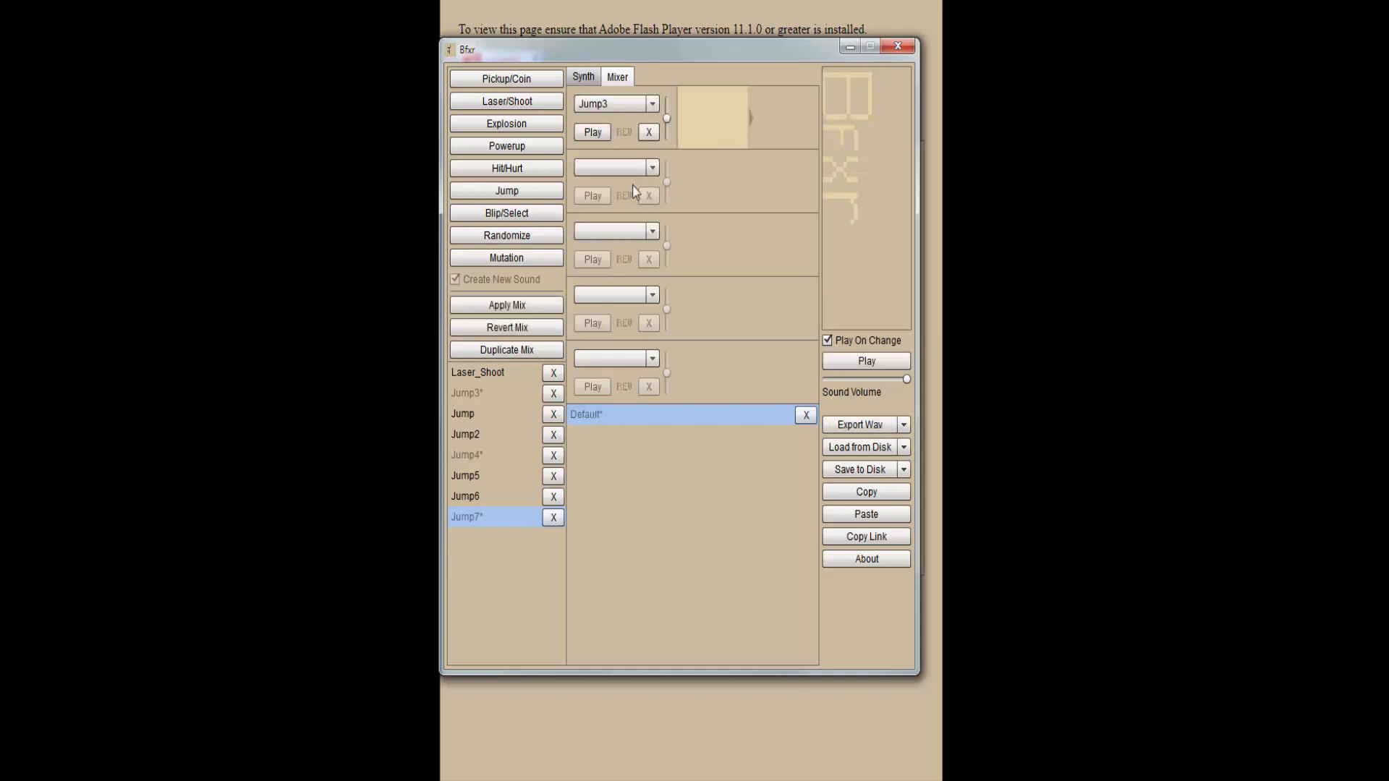
{"action": "left_click", "coordinate": [597, 137]}
Step: Generate a randomized synth sound and try the Whistle, Bitnoise and Tan waveforms on it, ending on Breaker
{"action": "left_click", "coordinate": [583, 77]}
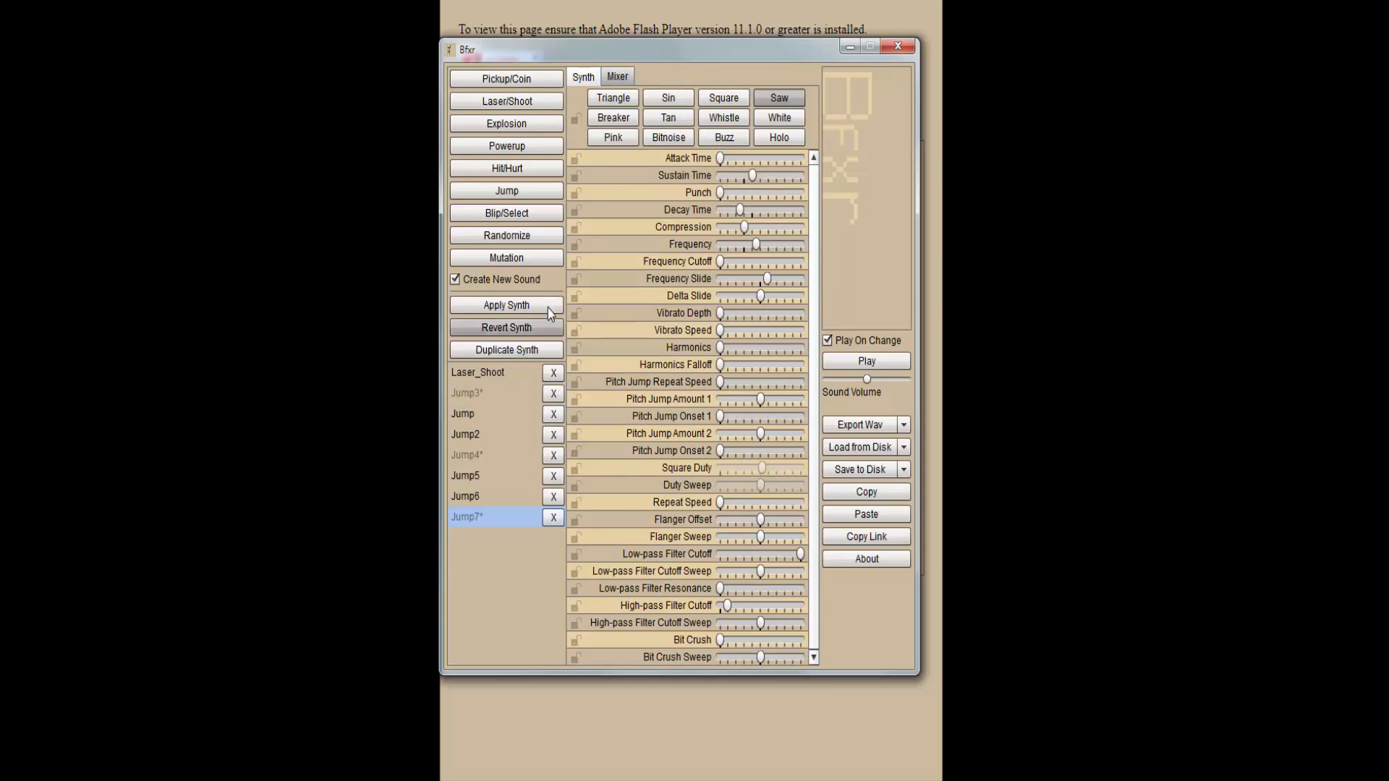
{"action": "left_click", "coordinate": [530, 239]}
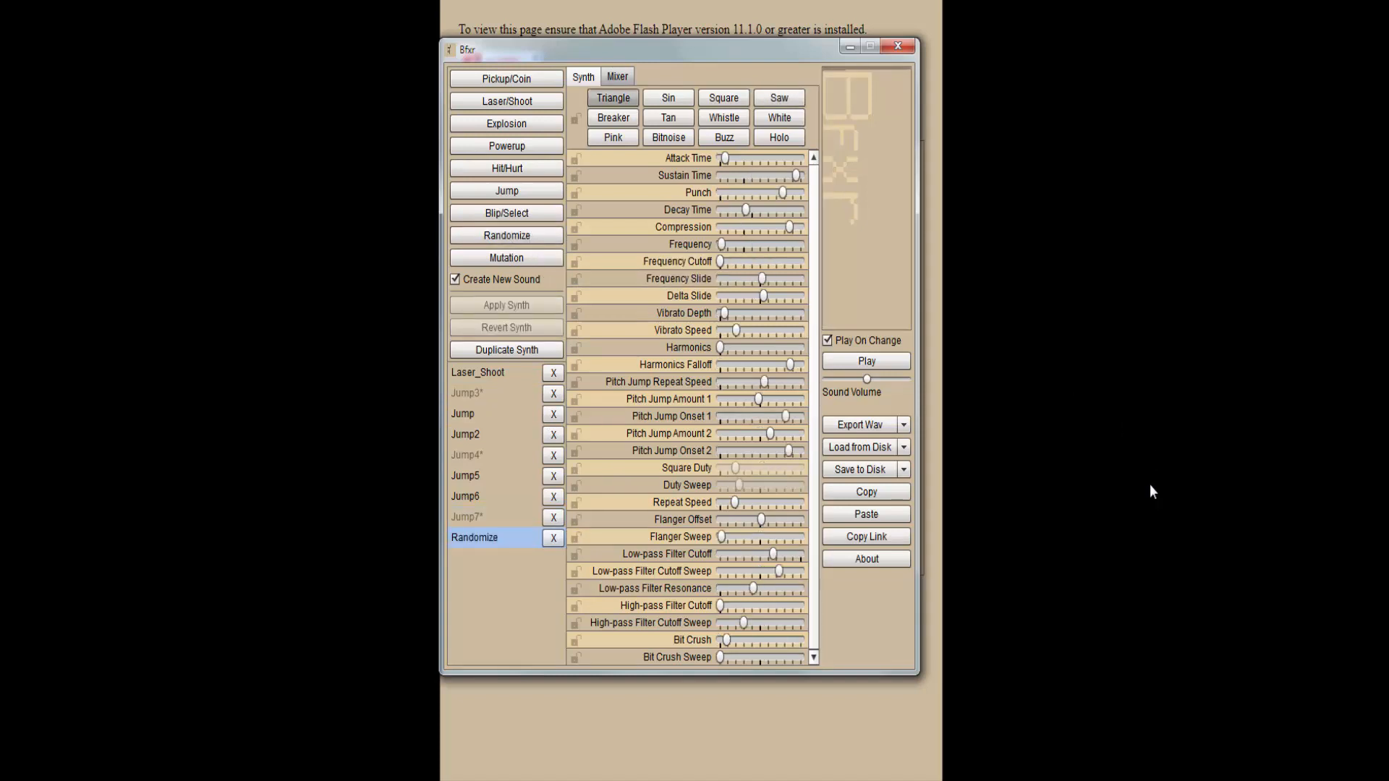
{"action": "left_click", "coordinate": [724, 117]}
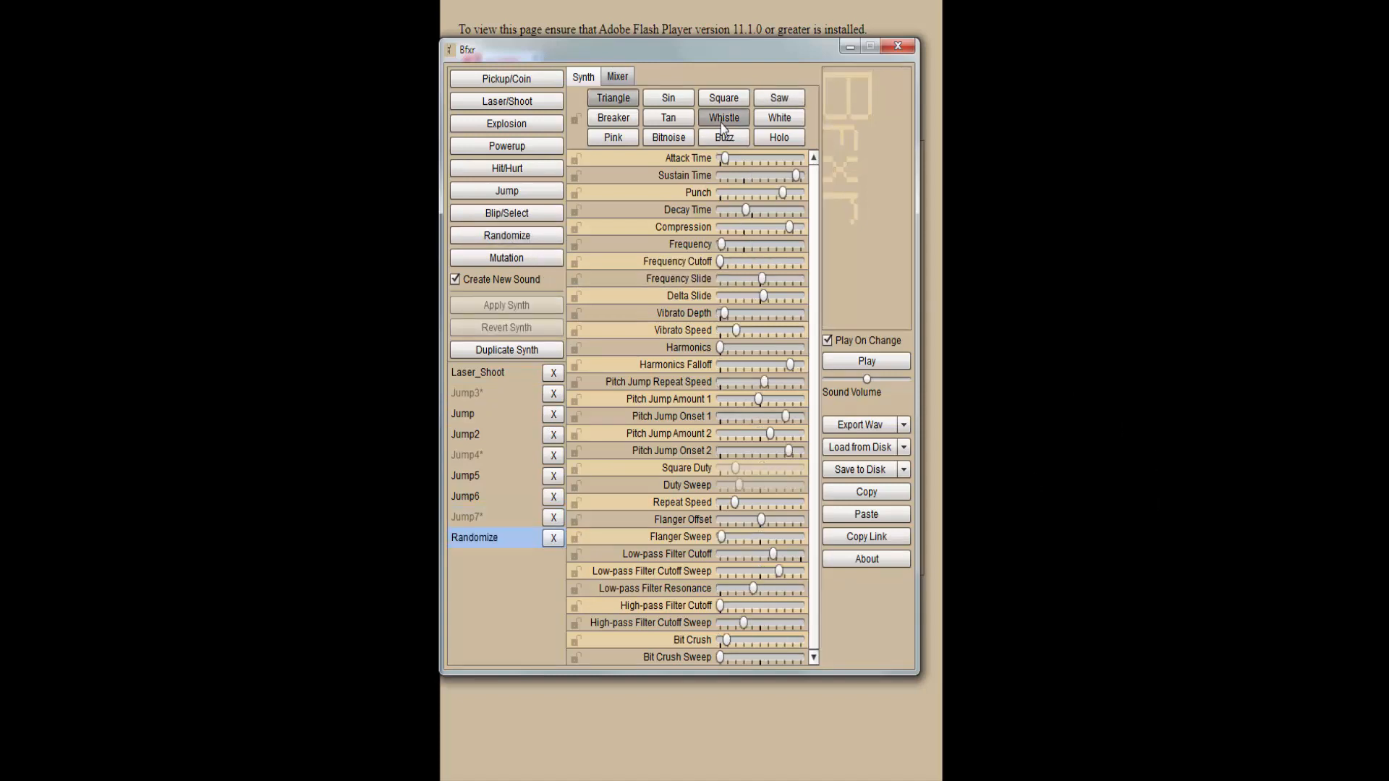
{"action": "left_click", "coordinate": [667, 137]}
{"action": "left_click", "coordinate": [670, 118]}
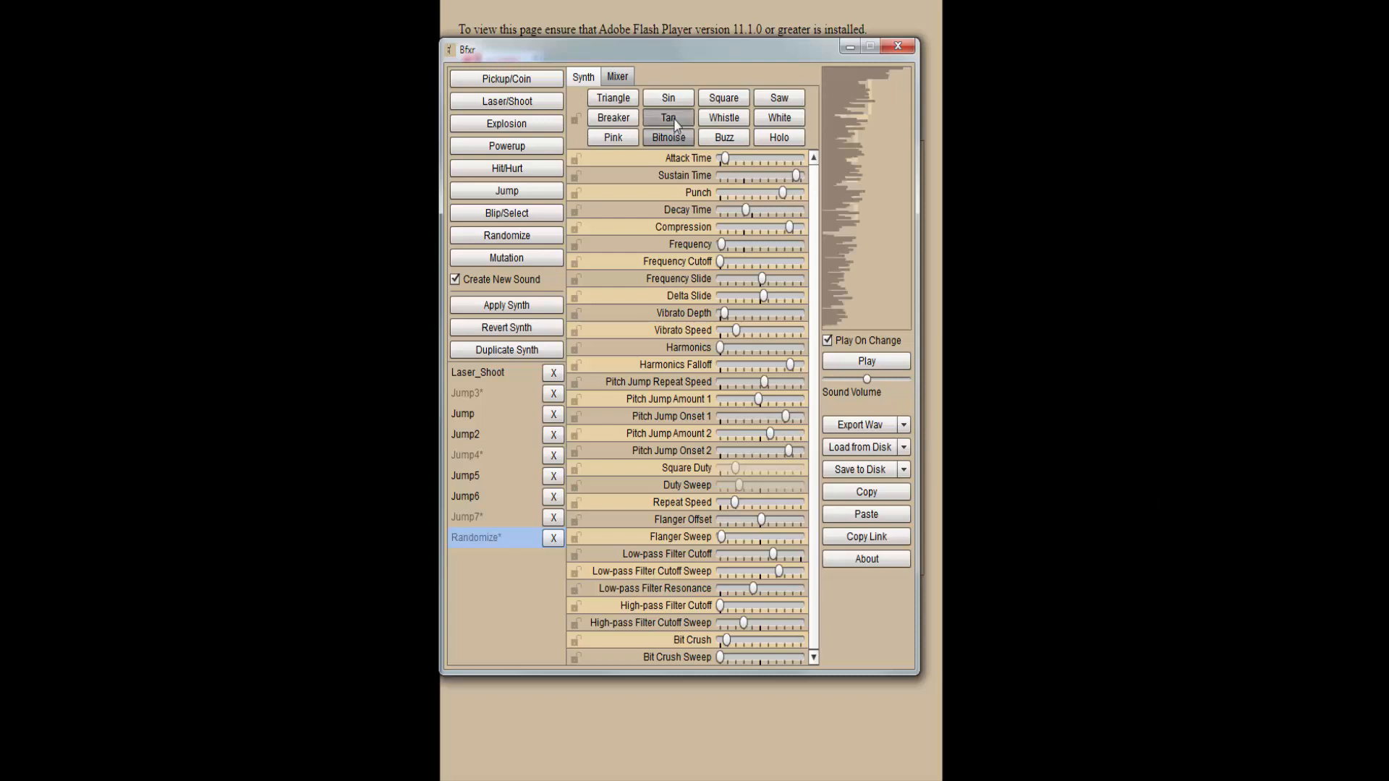
{"action": "left_click", "coordinate": [623, 122]}
Step: Create two successive mutations of the randomized Breaker sound
{"action": "left_click", "coordinate": [536, 261]}
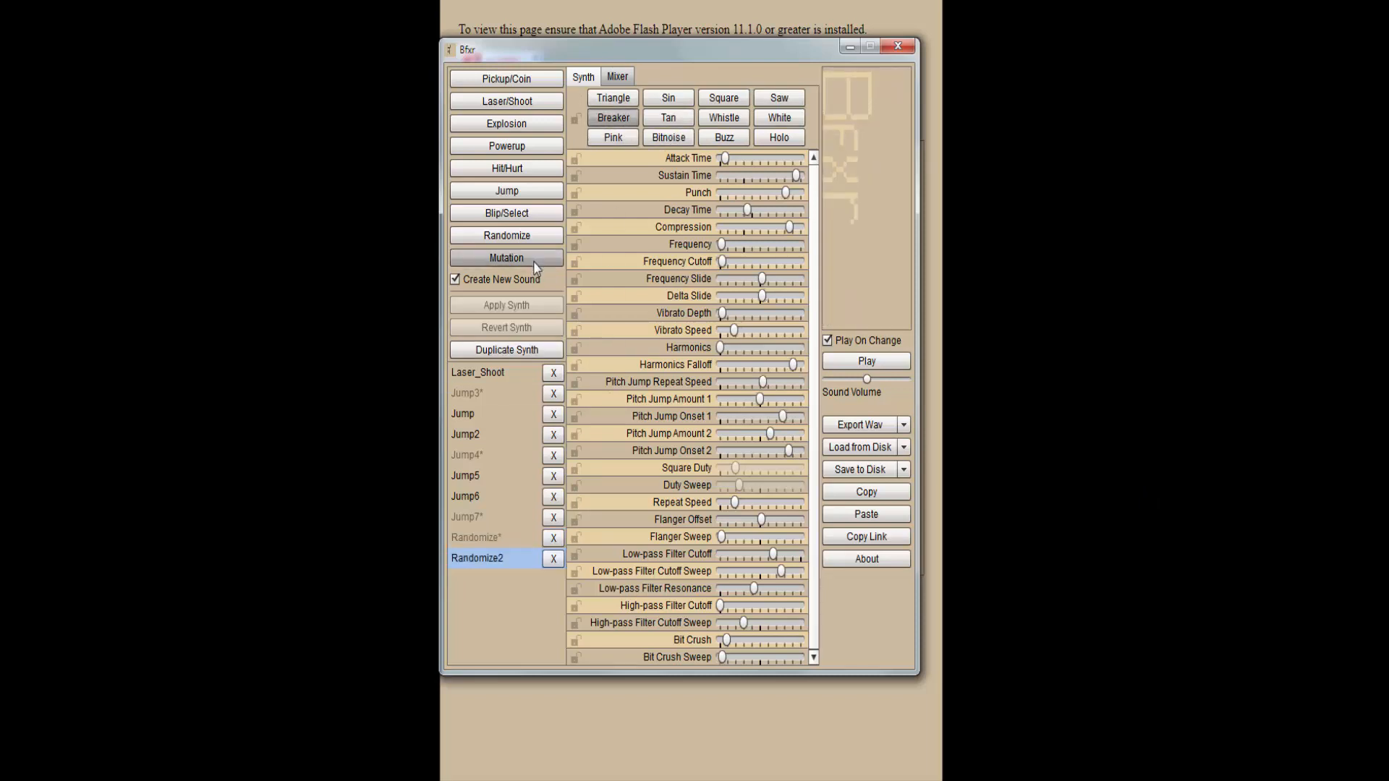
{"action": "left_click", "coordinate": [518, 258]}
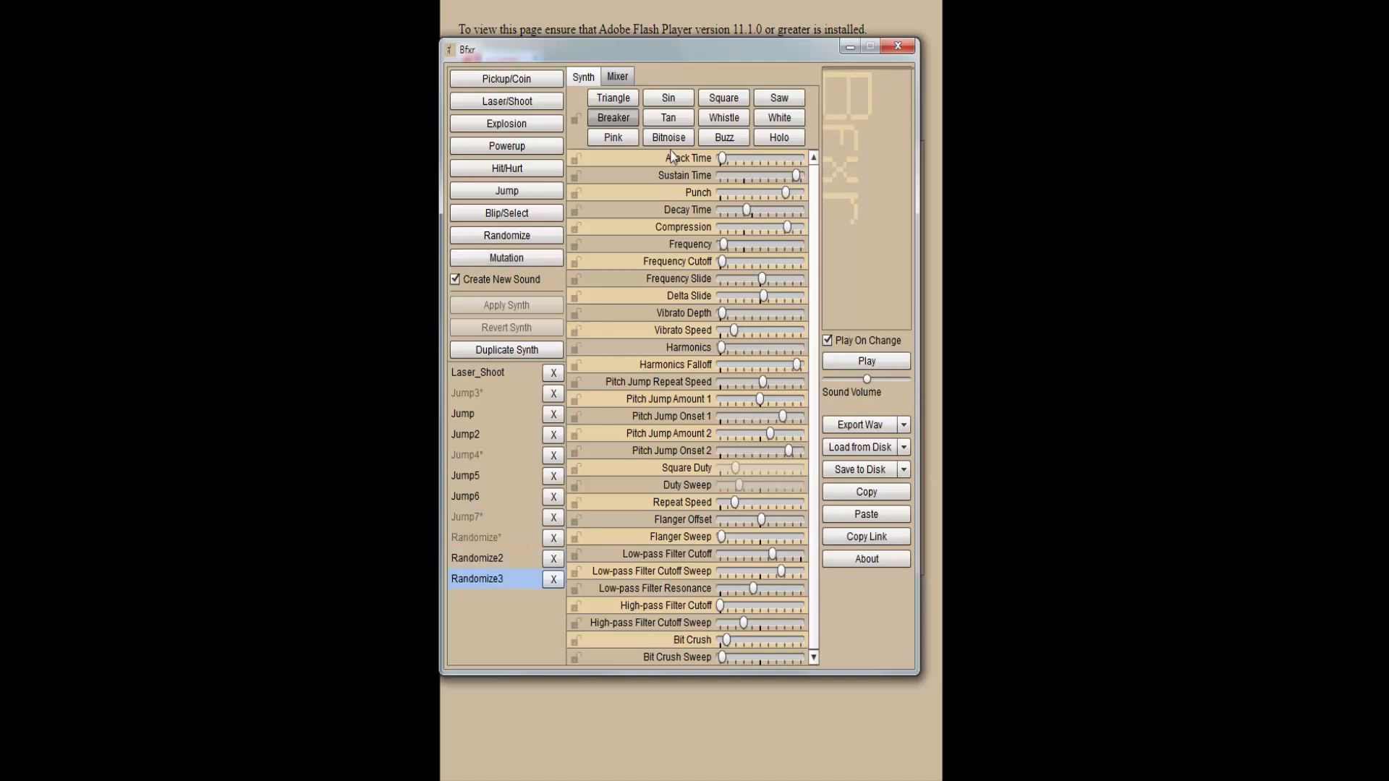
Step: Audition the Randomize3 sound with the Bitnoise, Square and Saw waveforms, ending on Sin
{"action": "left_click", "coordinate": [672, 142]}
{"action": "left_click", "coordinate": [730, 104]}
{"action": "left_click", "coordinate": [783, 103]}
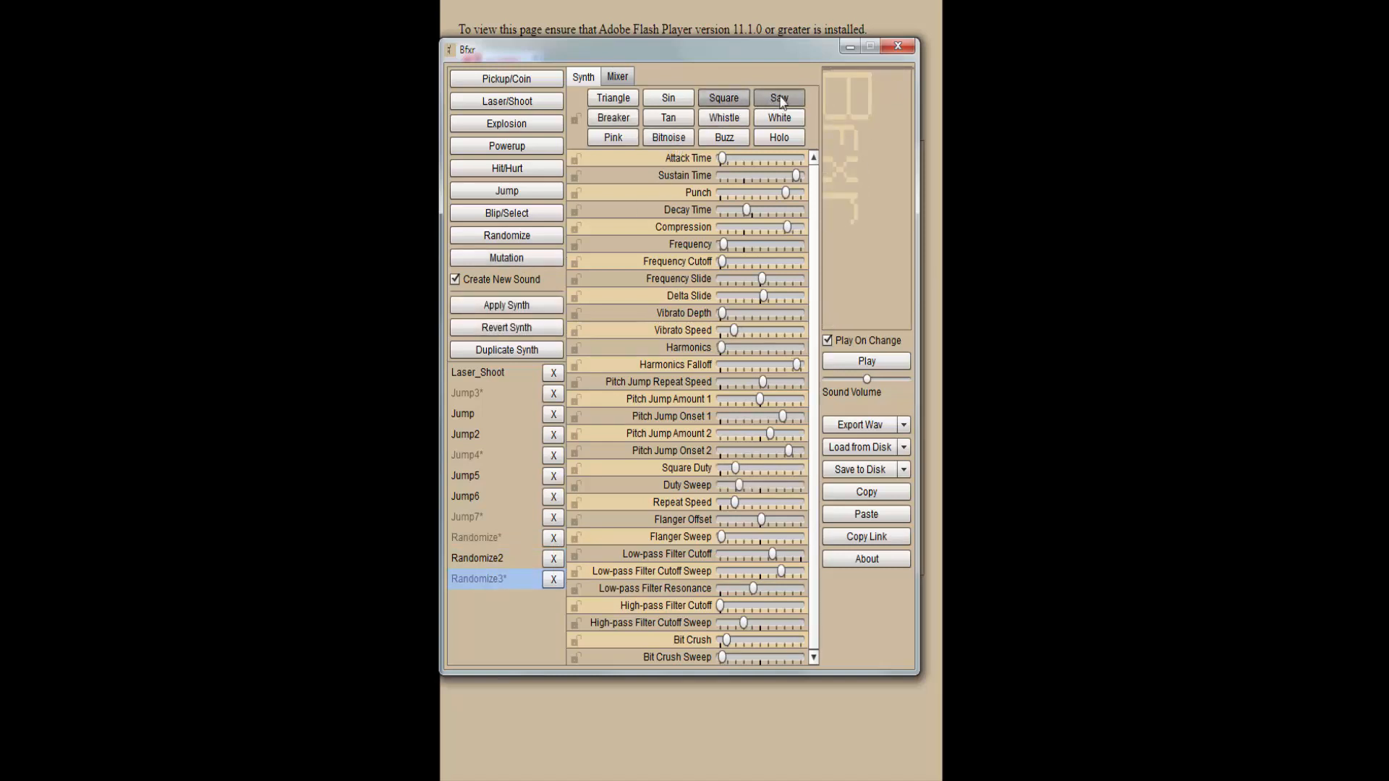
{"action": "left_click", "coordinate": [668, 99]}
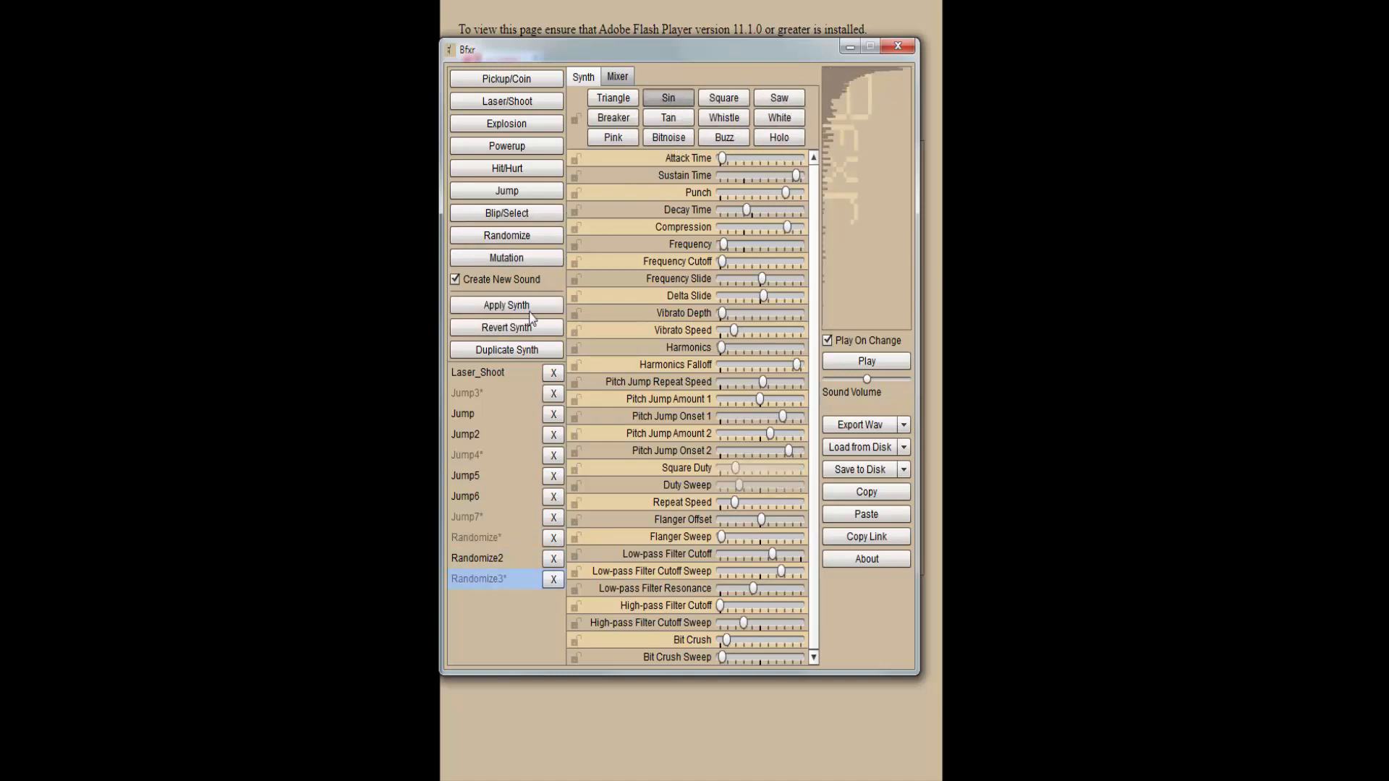
Step: Delete the three Randomize sounds, Jump5, Jump3 and Laser_Shoot from the sound list
{"action": "left_click", "coordinate": [560, 563]}
{"action": "left_click", "coordinate": [557, 560]}
{"action": "left_click", "coordinate": [554, 538]}
{"action": "left_click", "coordinate": [553, 476]}
{"action": "left_click", "coordinate": [553, 393]}
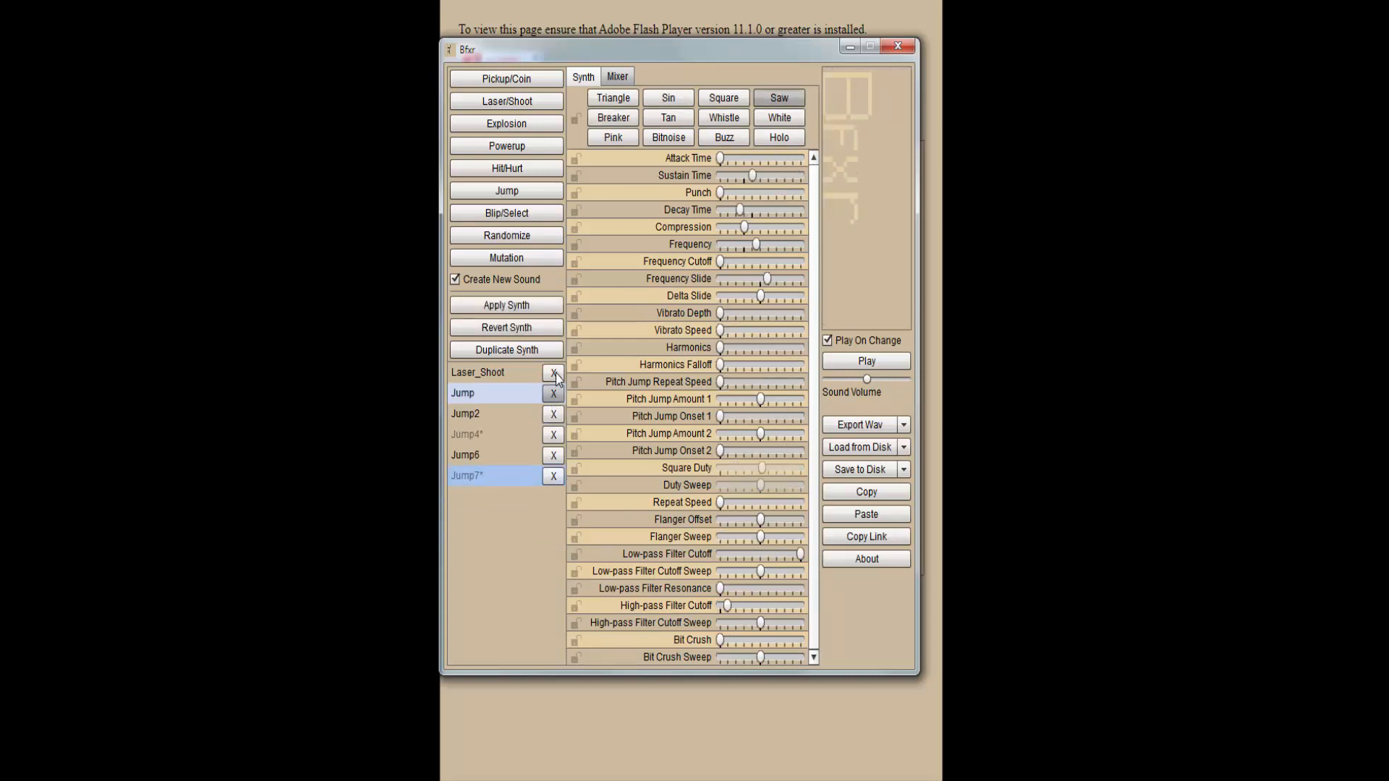
{"action": "left_click", "coordinate": [554, 374]}
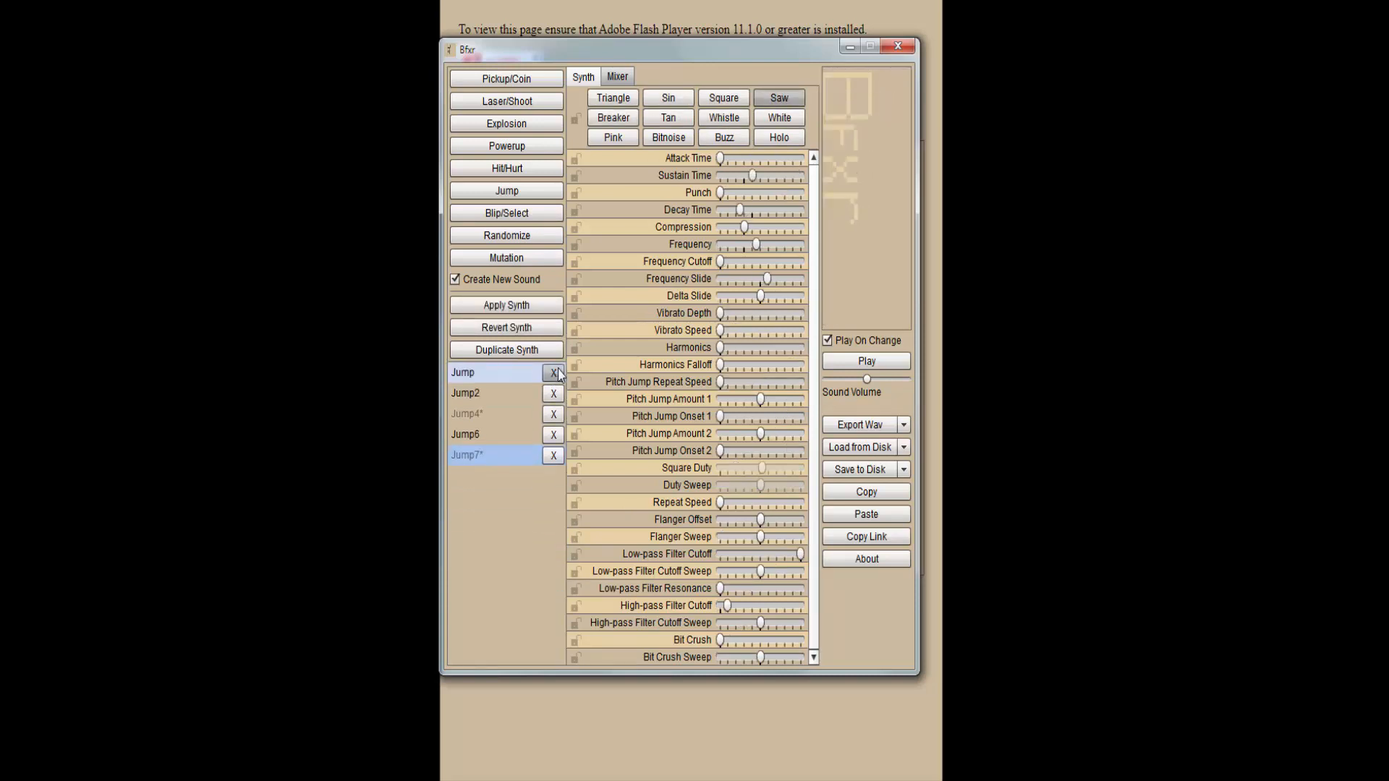
Step: Generate two explosion sounds and try the Square and Triangle waveforms on the second one, ending on Square
{"action": "left_click", "coordinate": [528, 130]}
{"action": "left_click", "coordinate": [527, 130]}
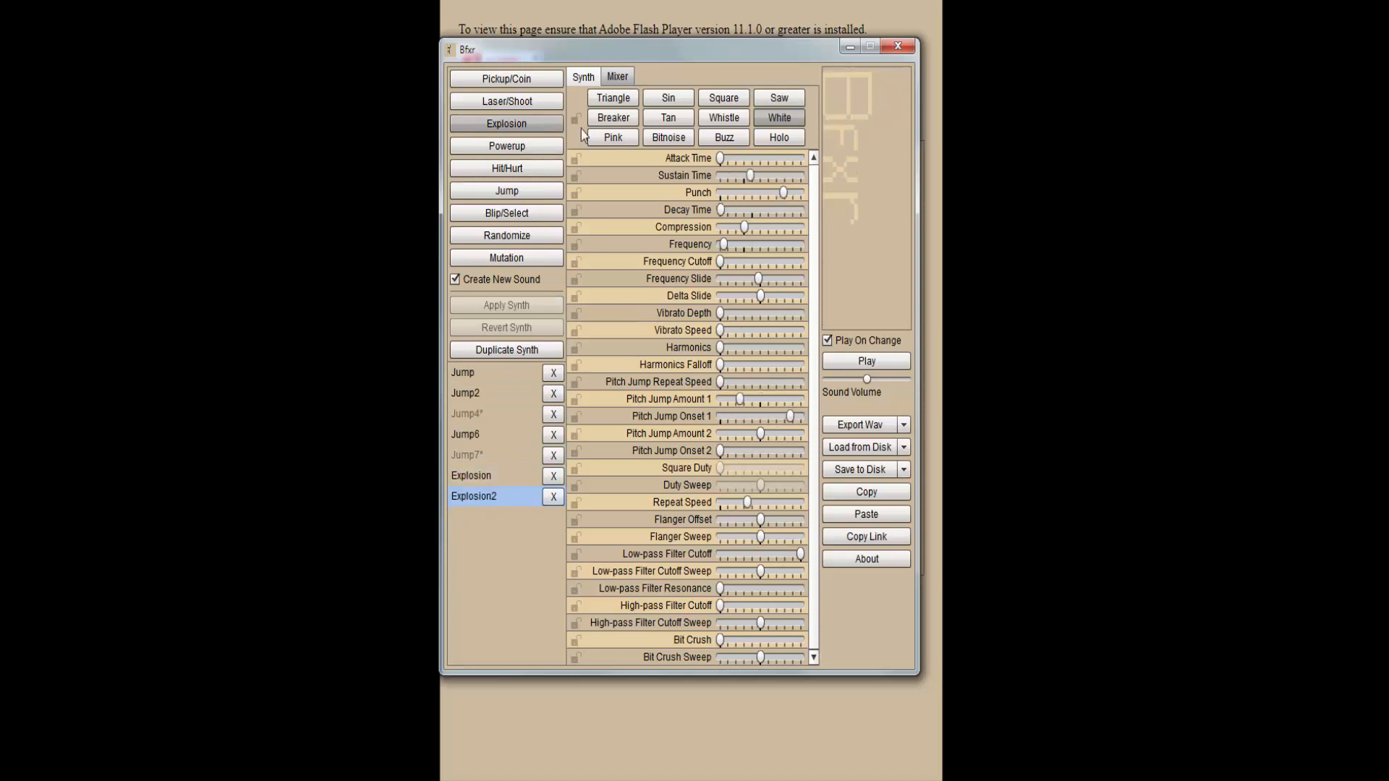
{"action": "left_click", "coordinate": [724, 97]}
{"action": "left_click", "coordinate": [600, 95]}
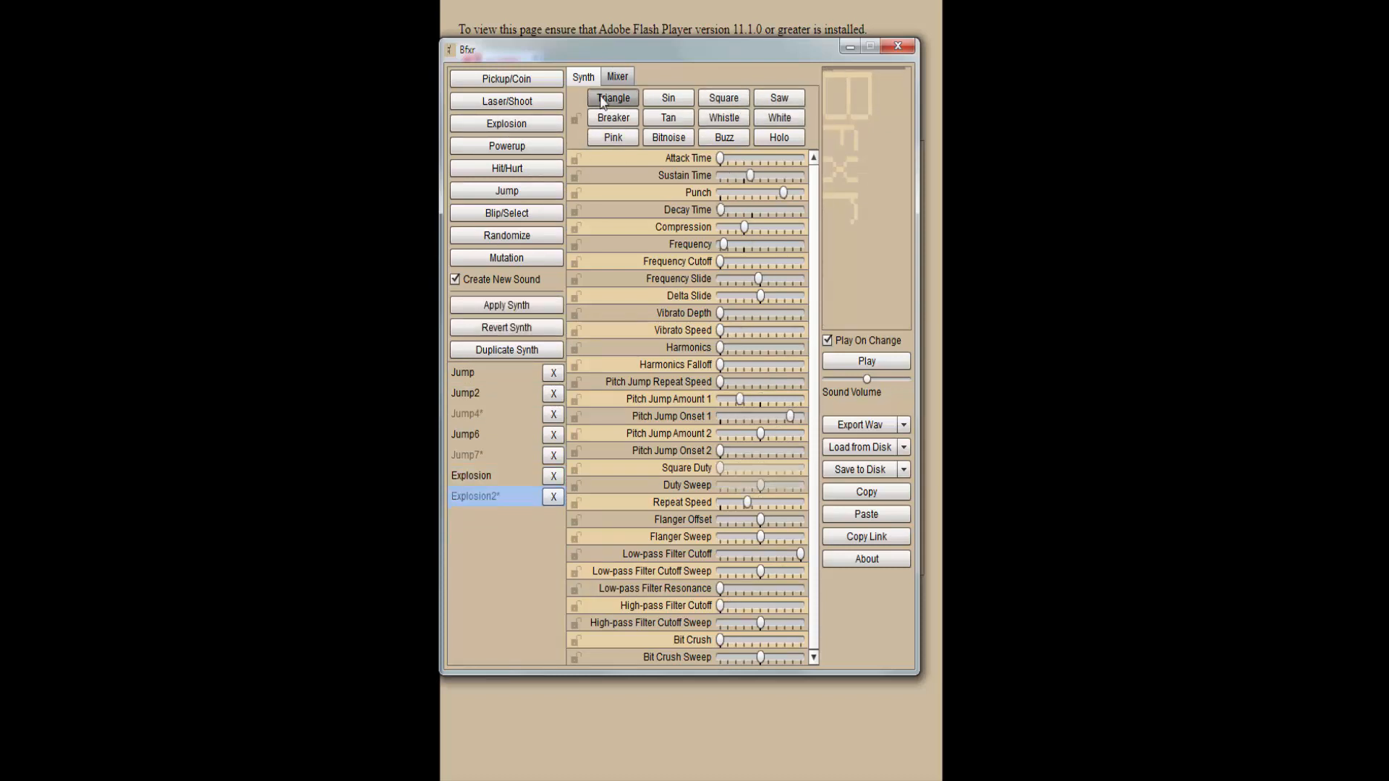
{"action": "left_click", "coordinate": [743, 94]}
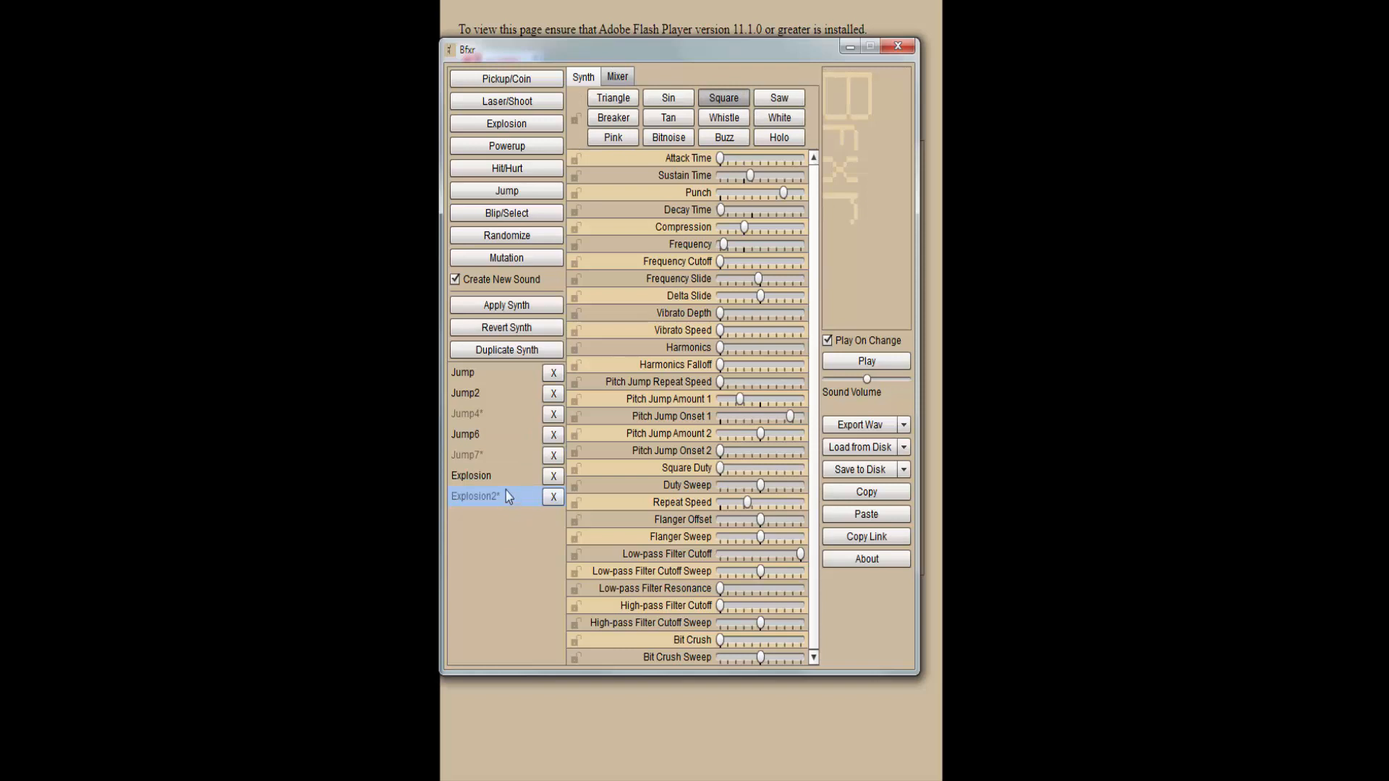
Step: Generate four more explosion sounds to hear different variations
{"action": "left_click", "coordinate": [527, 130]}
{"action": "left_click", "coordinate": [527, 130]}
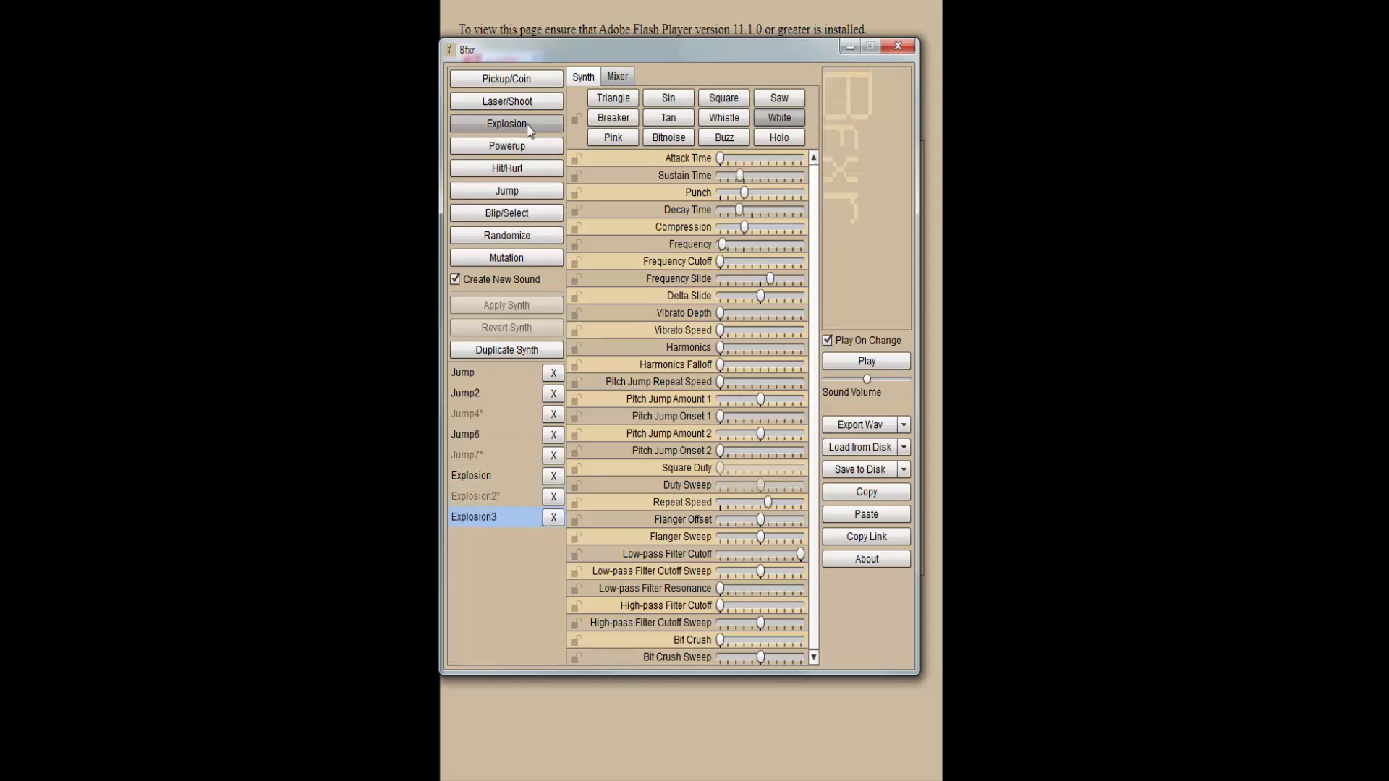
{"action": "left_click", "coordinate": [528, 129]}
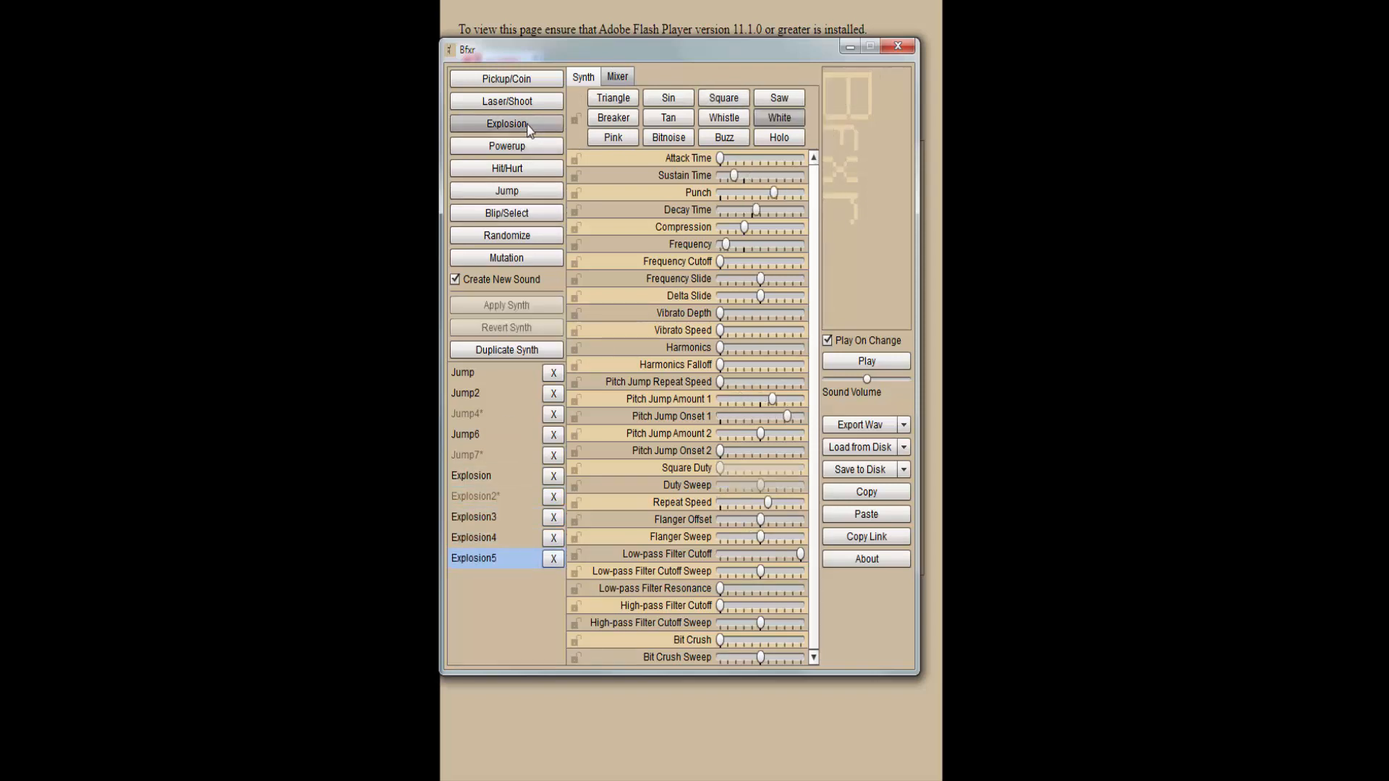
{"action": "left_click", "coordinate": [527, 129]}
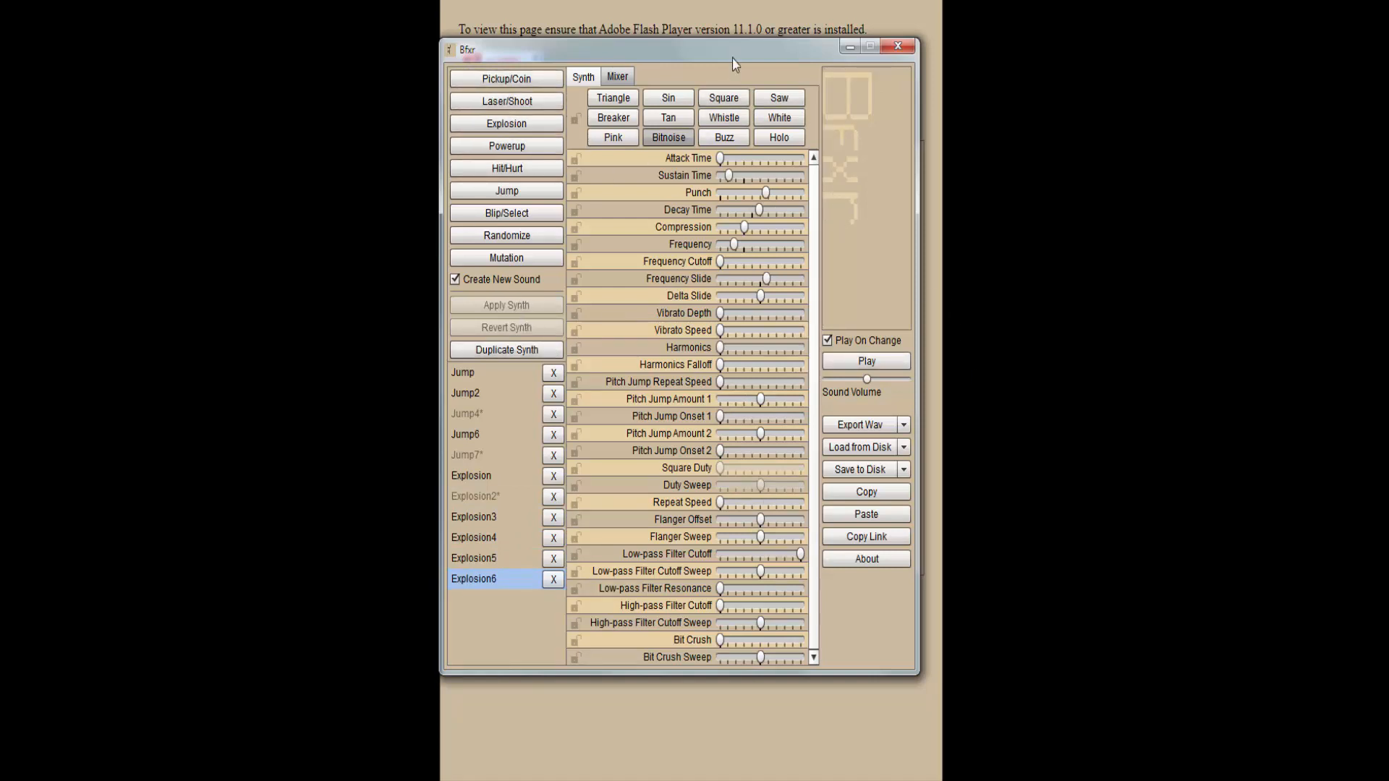
{"action": "mouse_move", "coordinate": [715, 47]}
{"action": "left_mouse_down"}
{"action": "mouse_move", "coordinate": [753, 93]}
{"action": "mouse_move", "coordinate": [714, 148]}
{"action": "mouse_move", "coordinate": [751, 91]}
{"action": "mouse_move", "coordinate": [715, 145]}
{"action": "mouse_move", "coordinate": [731, 71]}
{"action": "mouse_move", "coordinate": [713, 52]}
{"action": "mouse_move", "coordinate": [721, 69]}
{"action": "left_mouse_up"}
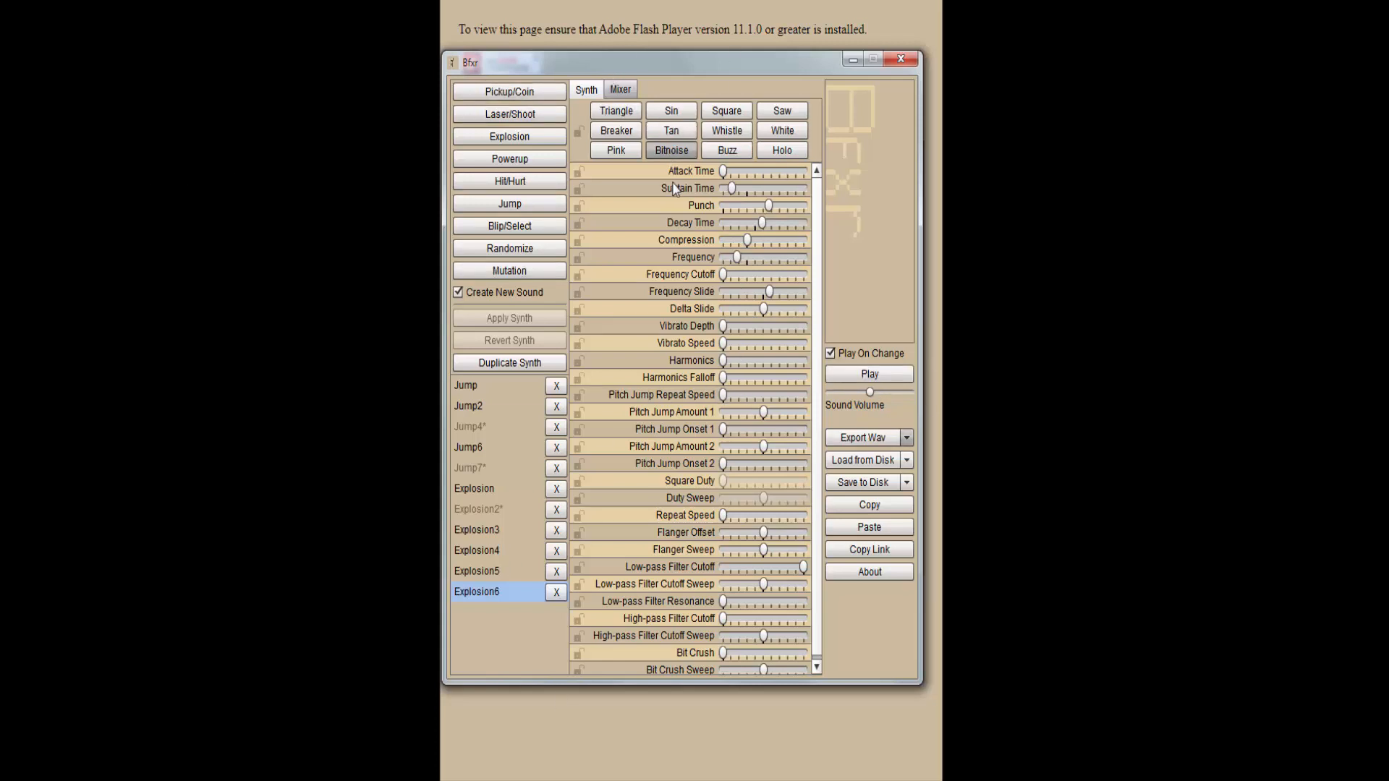
{"action": "mouse_move", "coordinate": [650, 221]}
{"action": "left_click_drag", "start_coordinate": [816, 224], "coordinate": [812, 384]}
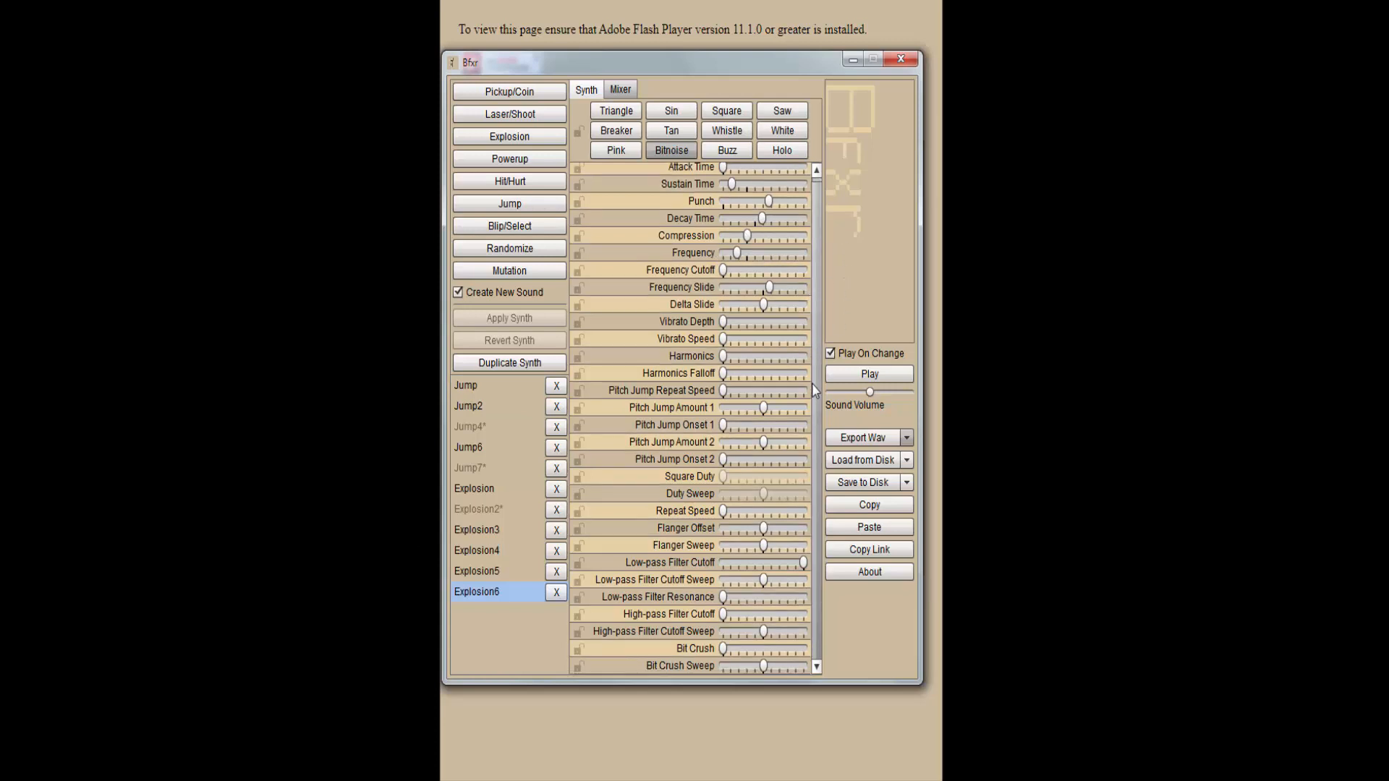
{"action": "scroll", "coordinate": [818, 376], "scroll_direction": "up", "scroll_amount": 1}
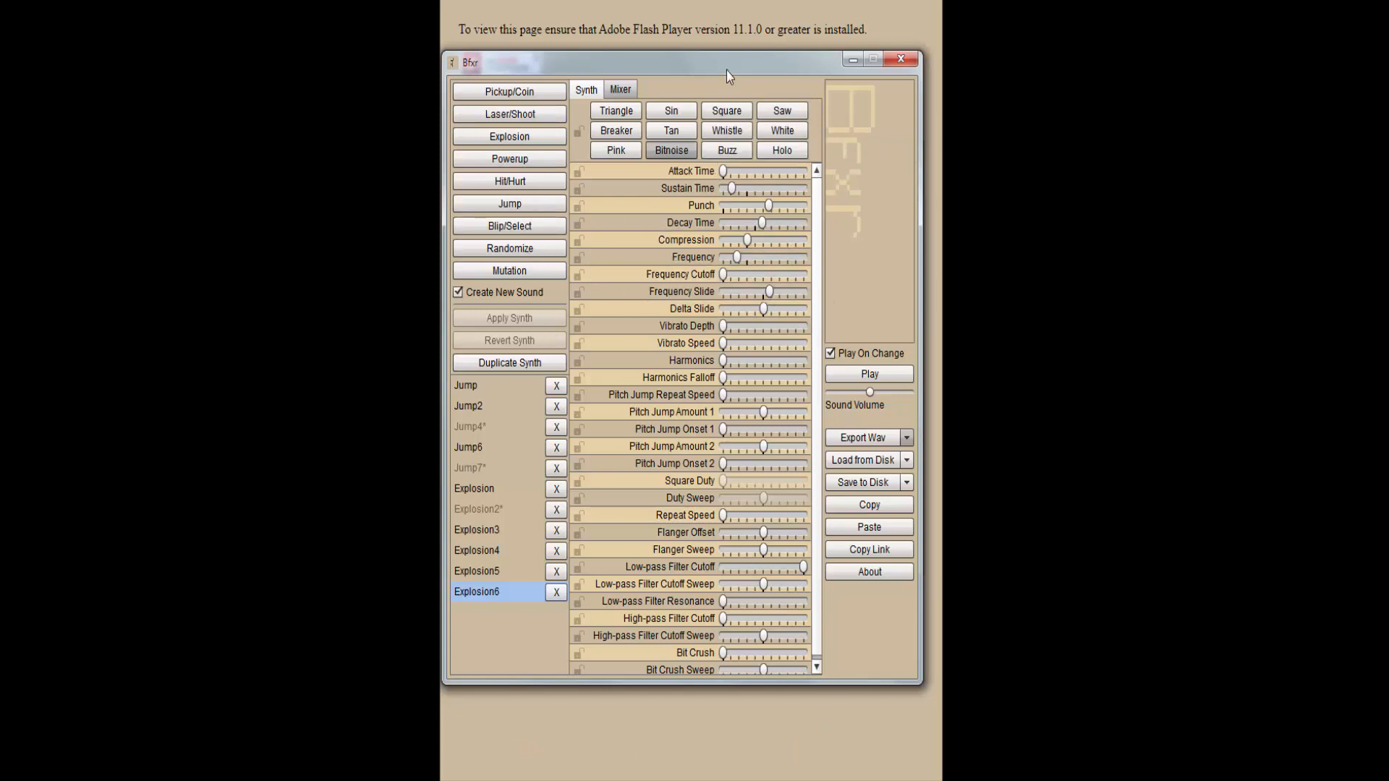
{"action": "mouse_move", "coordinate": [736, 62]}
{"action": "left_mouse_down"}
{"action": "mouse_move", "coordinate": [695, 114]}
{"action": "mouse_move", "coordinate": [644, 141]}
{"action": "mouse_move", "coordinate": [752, 90]}
{"action": "mouse_move", "coordinate": [734, 99]}
{"action": "mouse_move", "coordinate": [734, 58]}
{"action": "left_mouse_up"}
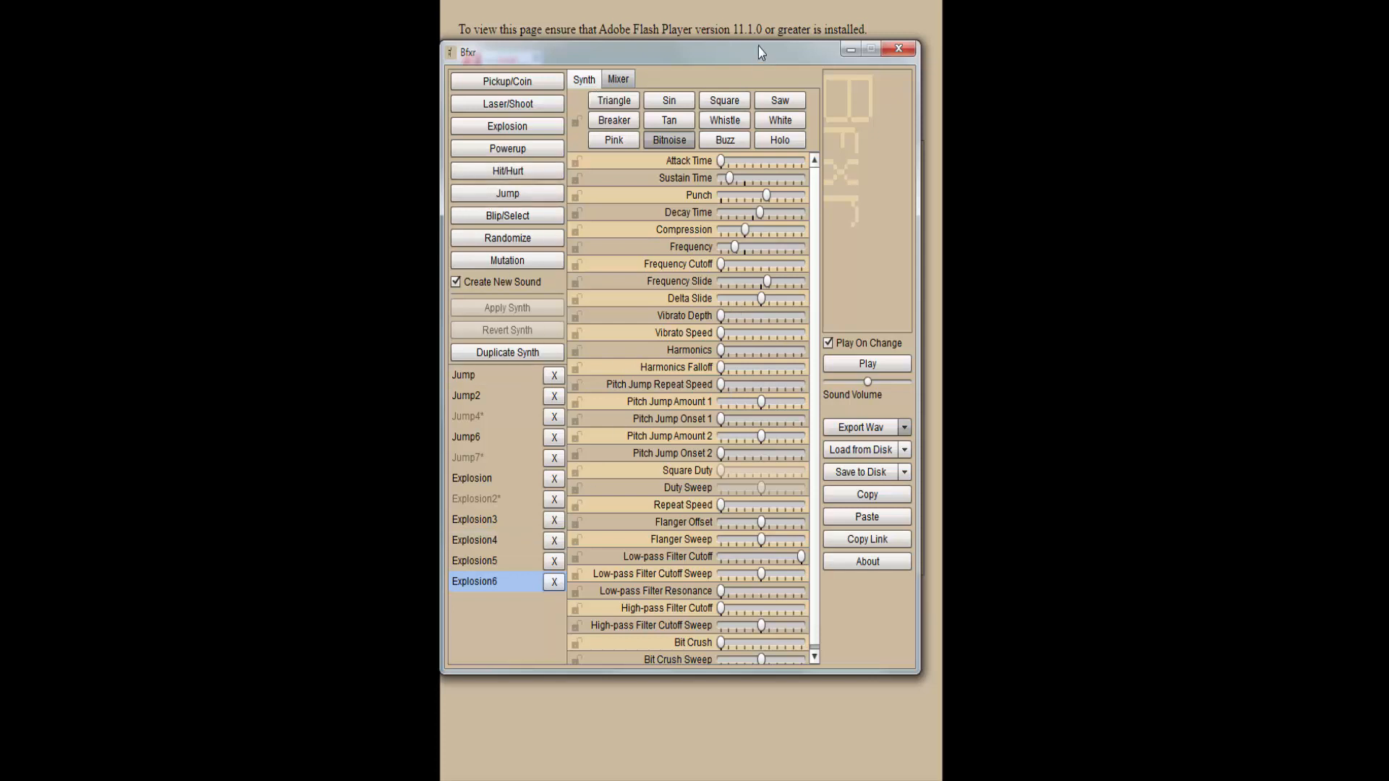
{"action": "left_click_drag", "start_coordinate": [744, 53], "coordinate": [756, 90]}
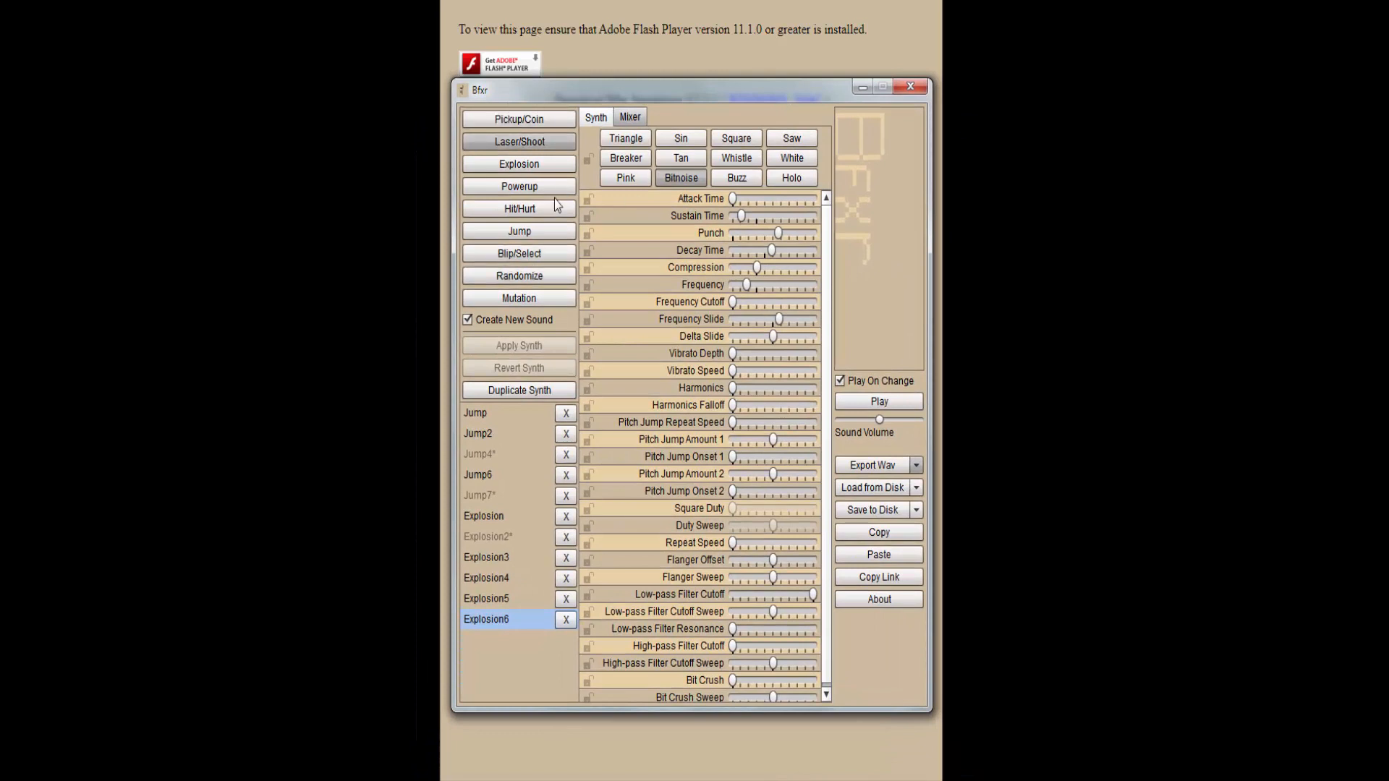
Step: Generate two blip/select sounds and try the Pink, Bitnoise and Buzz waveforms on the second one, ending on Square
{"action": "left_click", "coordinate": [549, 258]}
{"action": "left_click", "coordinate": [548, 258]}
{"action": "left_click", "coordinate": [624, 181]}
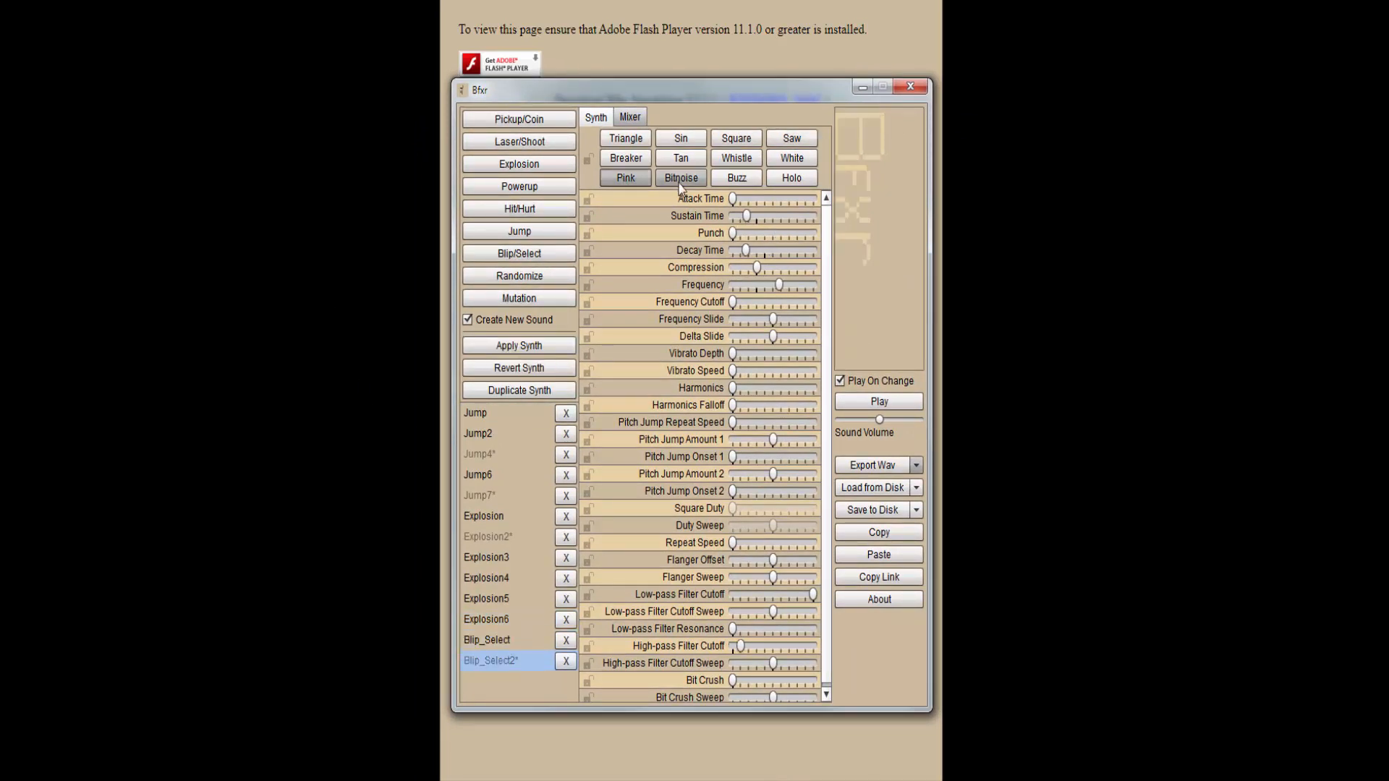
{"action": "left_click", "coordinate": [680, 183]}
{"action": "left_click", "coordinate": [737, 181]}
{"action": "left_click", "coordinate": [744, 140]}
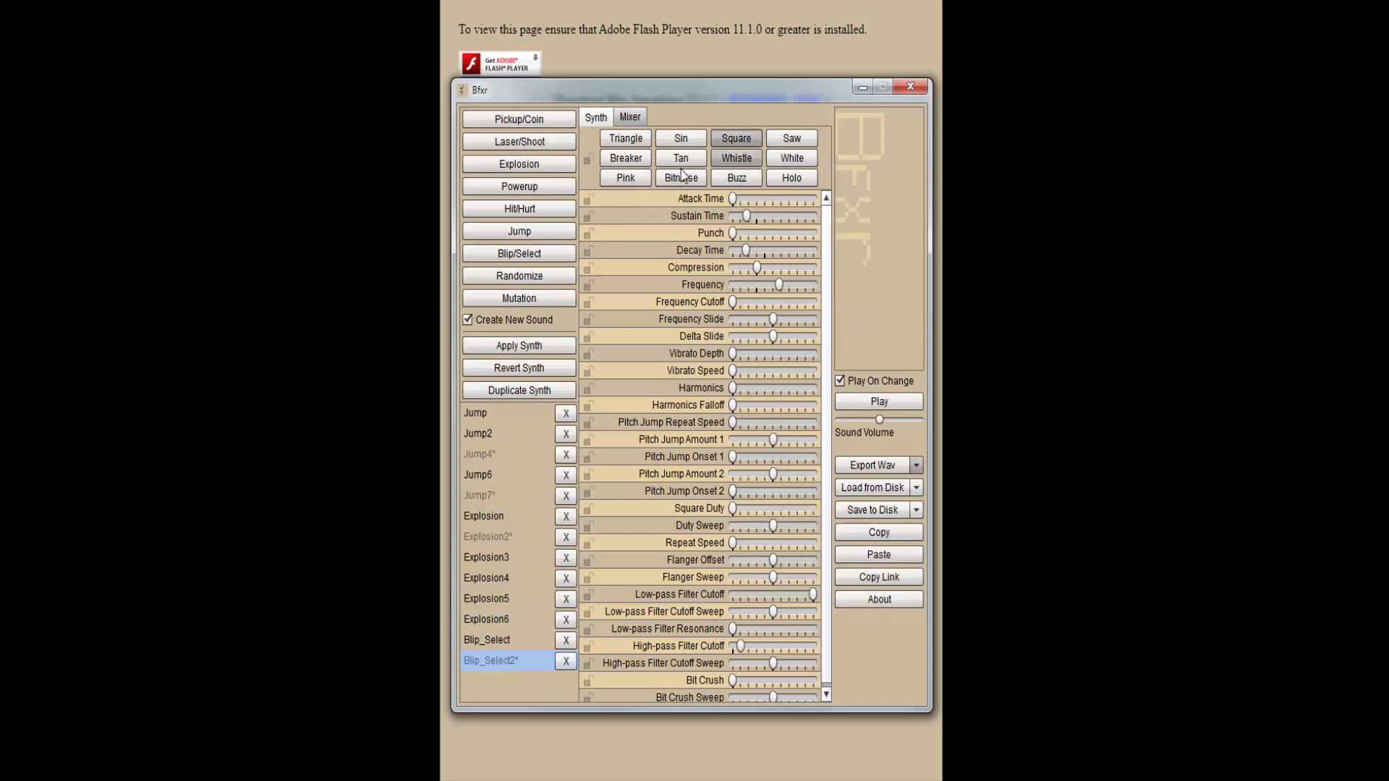
Step: Generate a pickup/coin sound and audition it with the Triangle, Breaker, Pink, Bitnoise and Buzz waveforms, ending on Holo
{"action": "left_click", "coordinate": [544, 122]}
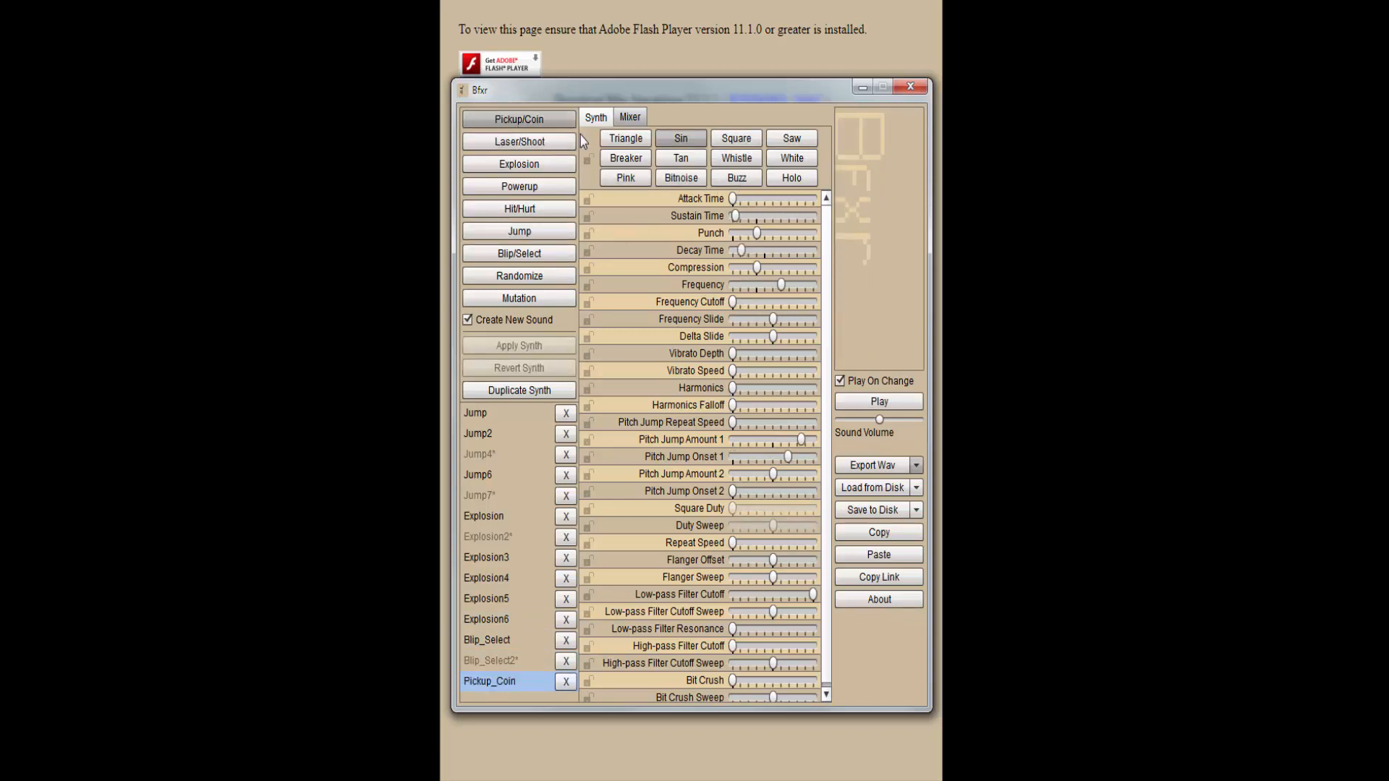
{"action": "left_click", "coordinate": [636, 142]}
{"action": "left_click", "coordinate": [639, 161]}
{"action": "left_click", "coordinate": [627, 179]}
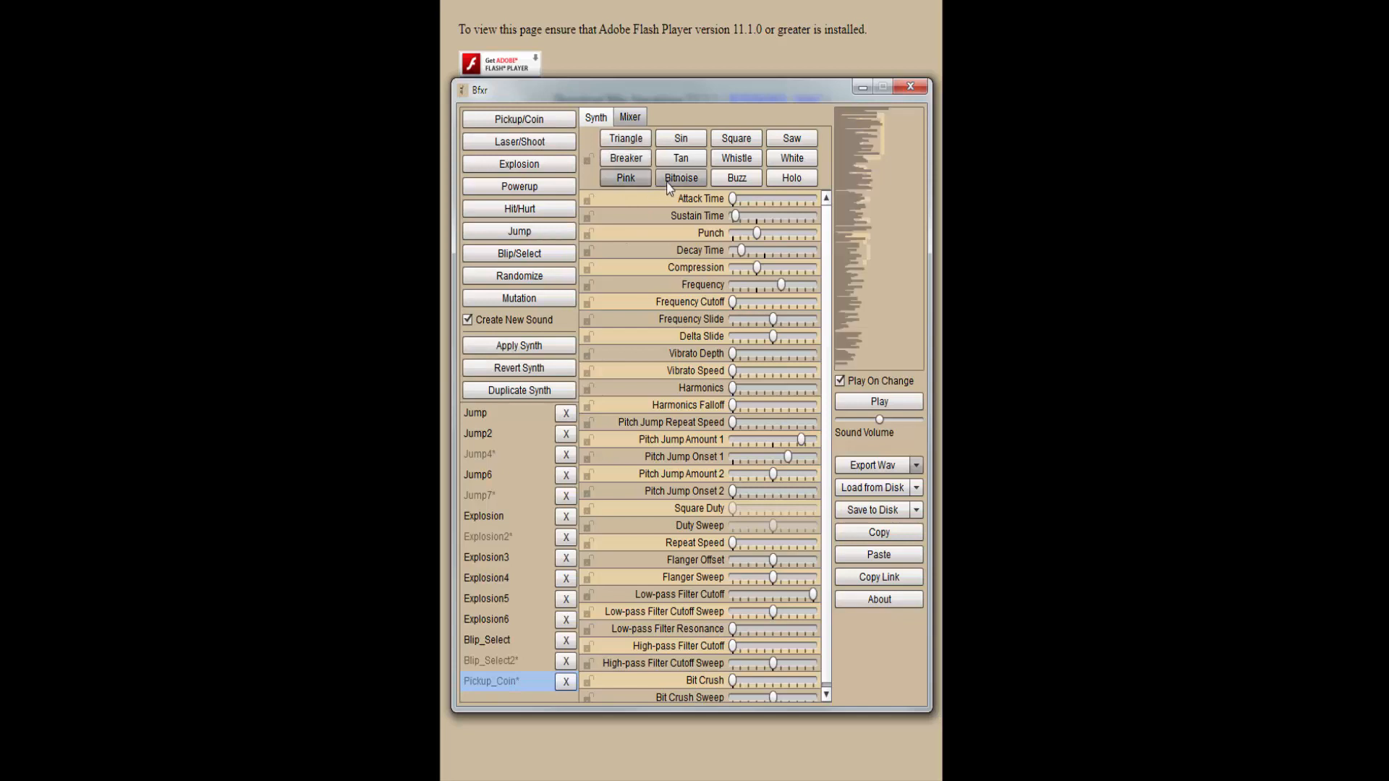
{"action": "left_click", "coordinate": [681, 179]}
{"action": "left_click", "coordinate": [740, 179]}
{"action": "left_click", "coordinate": [774, 179]}
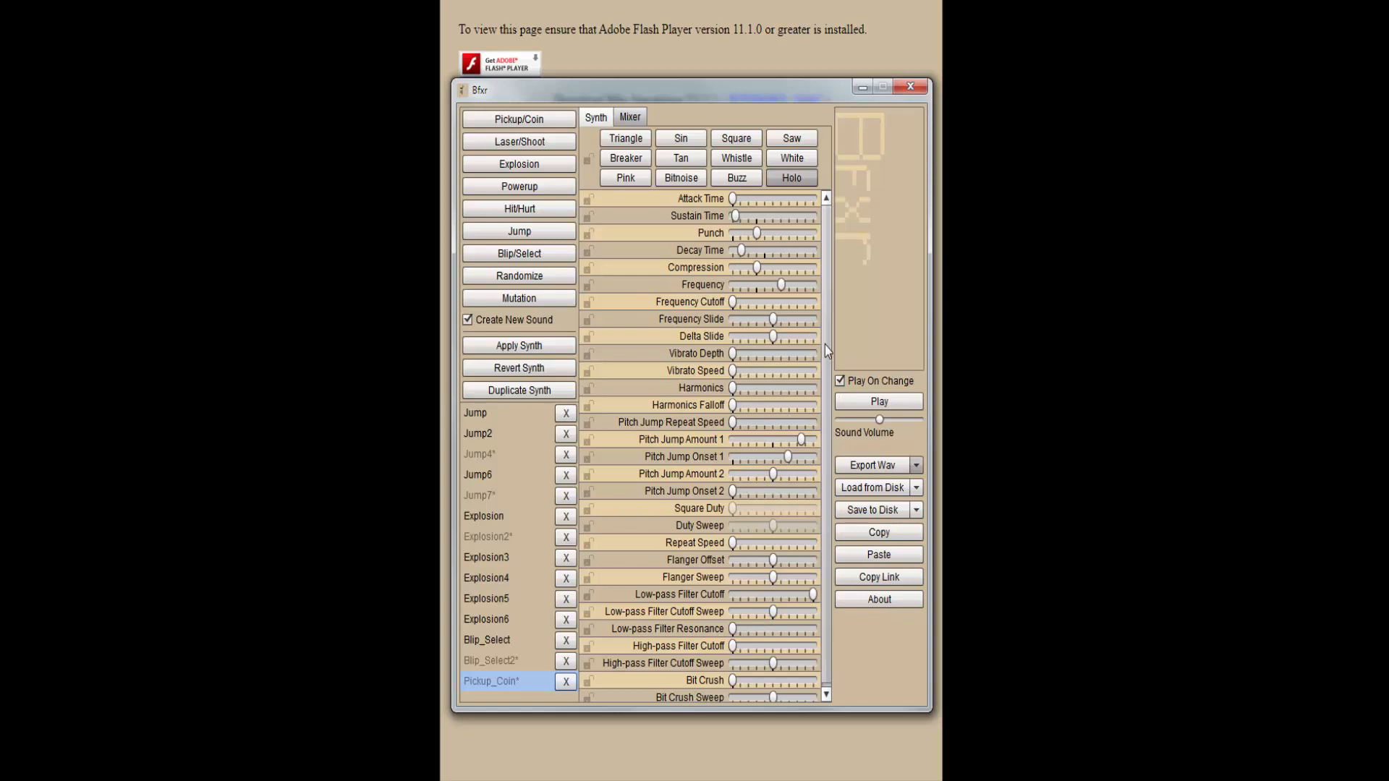
{"action": "left_click_drag", "start_coordinate": [829, 405], "coordinate": [832, 456]}
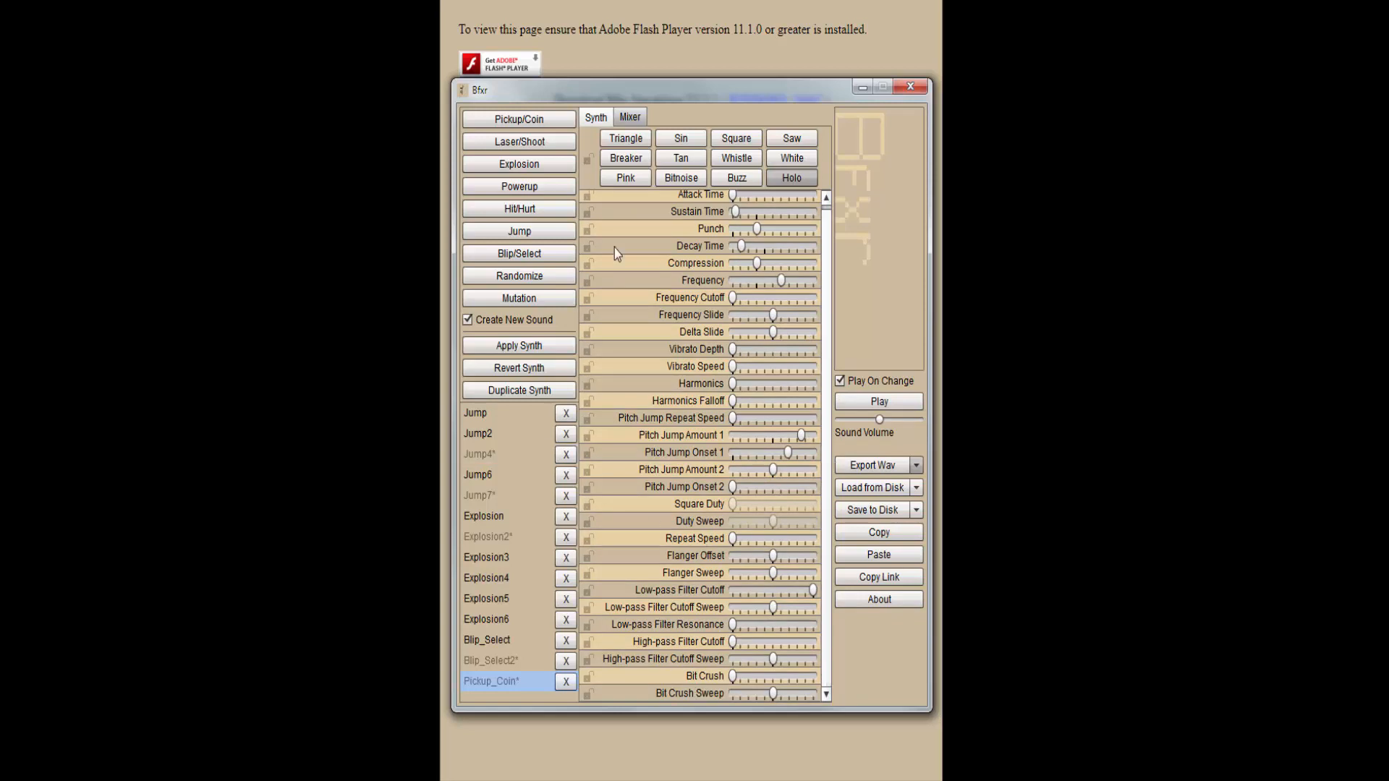
{"action": "mouse_move", "coordinate": [738, 103]}
{"action": "left_mouse_down"}
{"action": "mouse_move", "coordinate": [758, 59]}
{"action": "mouse_move", "coordinate": [731, 94]}
{"action": "left_mouse_up"}
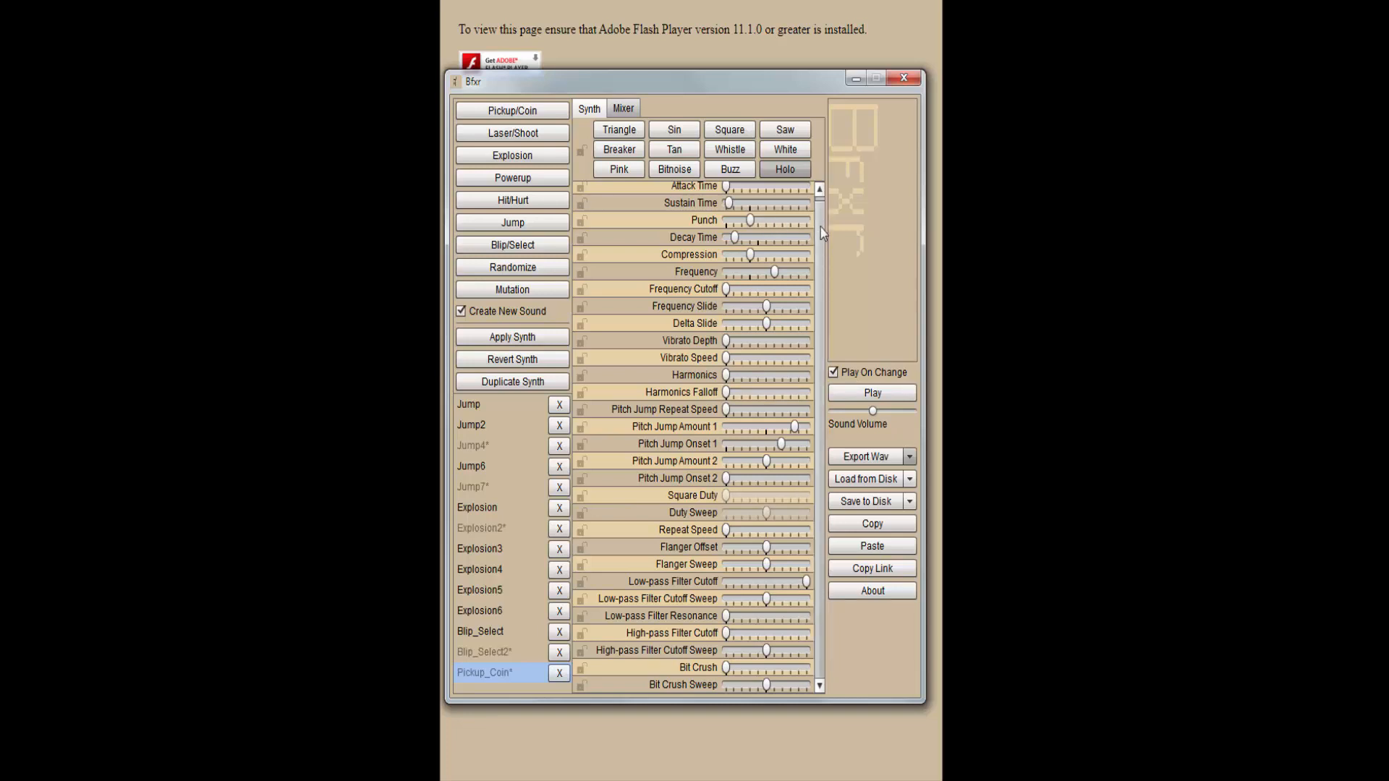
{"action": "left_click_drag", "start_coordinate": [820, 227], "coordinate": [819, 351]}
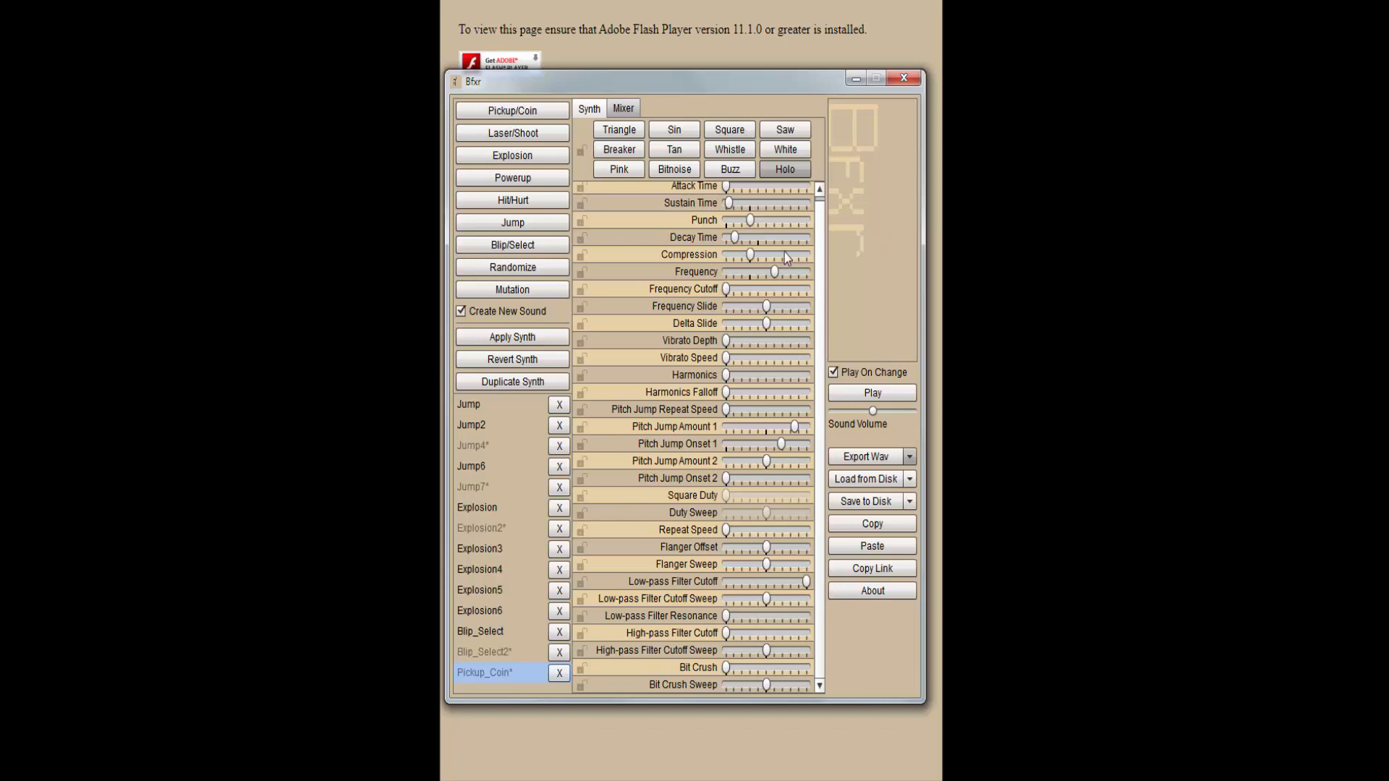
{"action": "left_click_drag", "start_coordinate": [819, 271], "coordinate": [826, 198]}
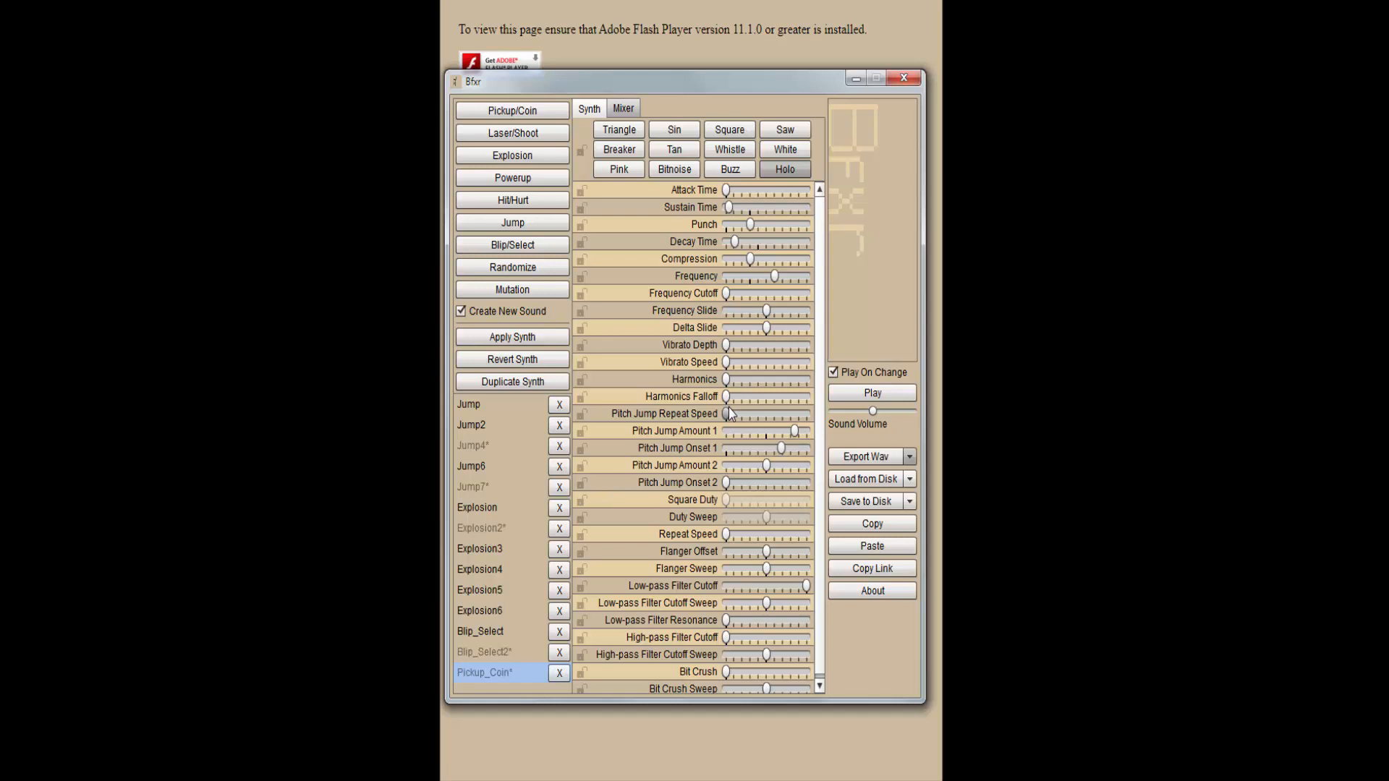
{"action": "mouse_move", "coordinate": [818, 89]}
{"action": "left_mouse_down"}
{"action": "mouse_move", "coordinate": [815, 71]}
{"action": "mouse_move", "coordinate": [825, 75]}
{"action": "left_mouse_up"}
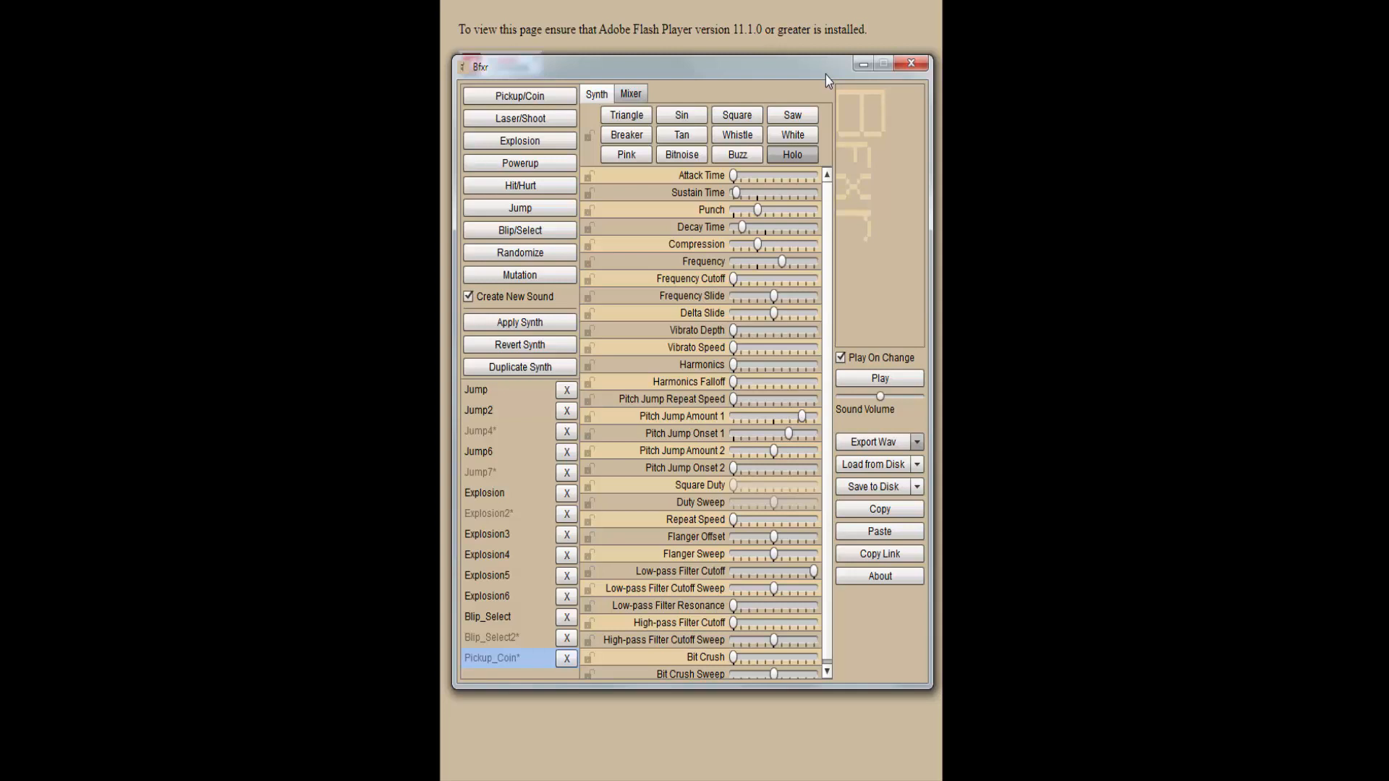
{"action": "mouse_move", "coordinate": [826, 75]}
{"action": "left_mouse_down"}
{"action": "mouse_move", "coordinate": [834, 102]}
{"action": "mouse_move", "coordinate": [830, 72]}
{"action": "mouse_move", "coordinate": [816, 116]}
{"action": "mouse_move", "coordinate": [828, 58]}
{"action": "mouse_move", "coordinate": [828, 140]}
{"action": "mouse_move", "coordinate": [822, 87]}
{"action": "left_mouse_up"}
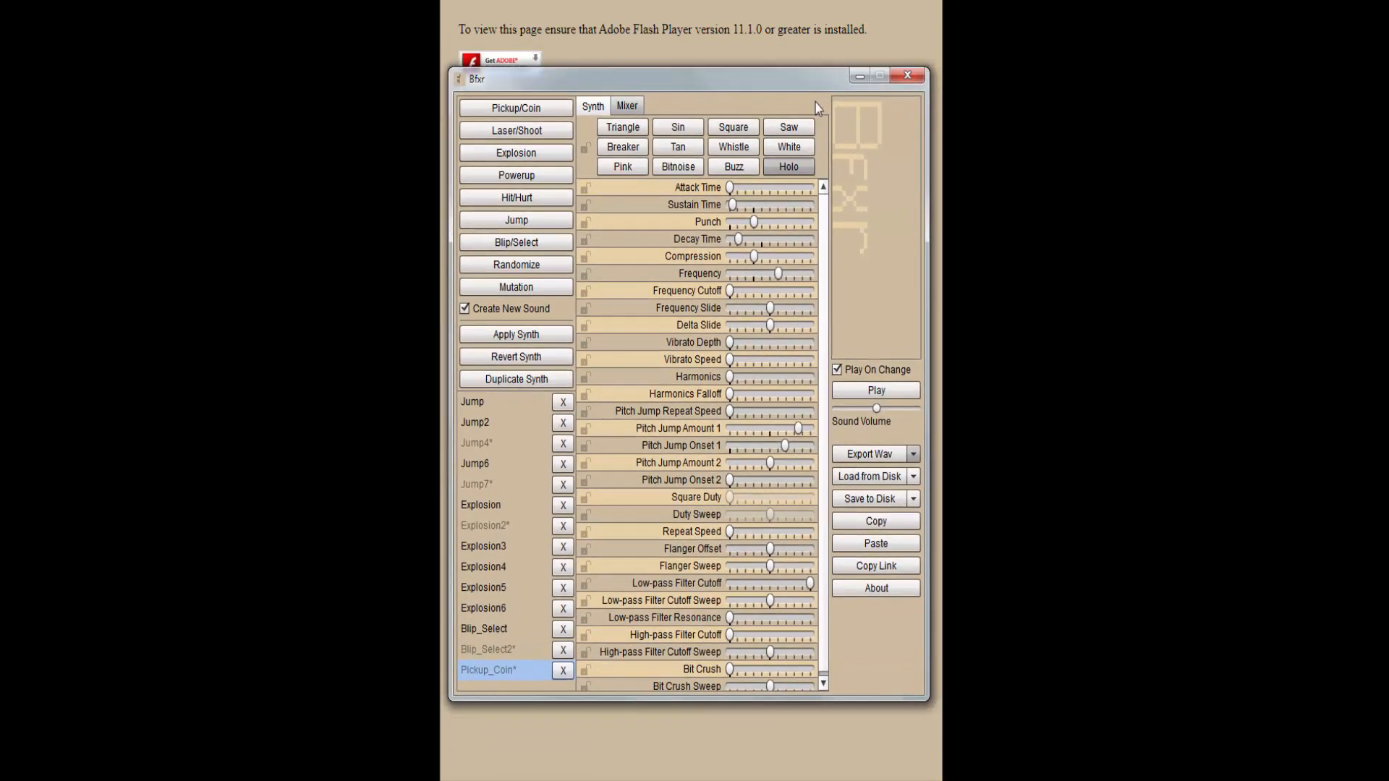